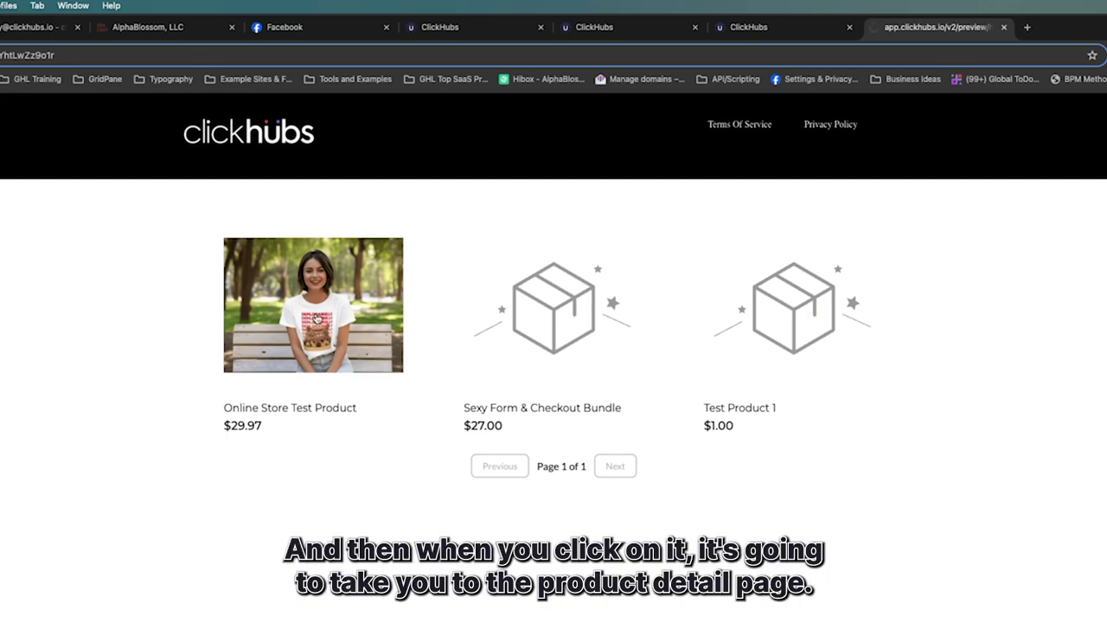
# Step: Open the Online Store Test Product from the store listing and select size 2XL
pyautogui.click(316, 319)
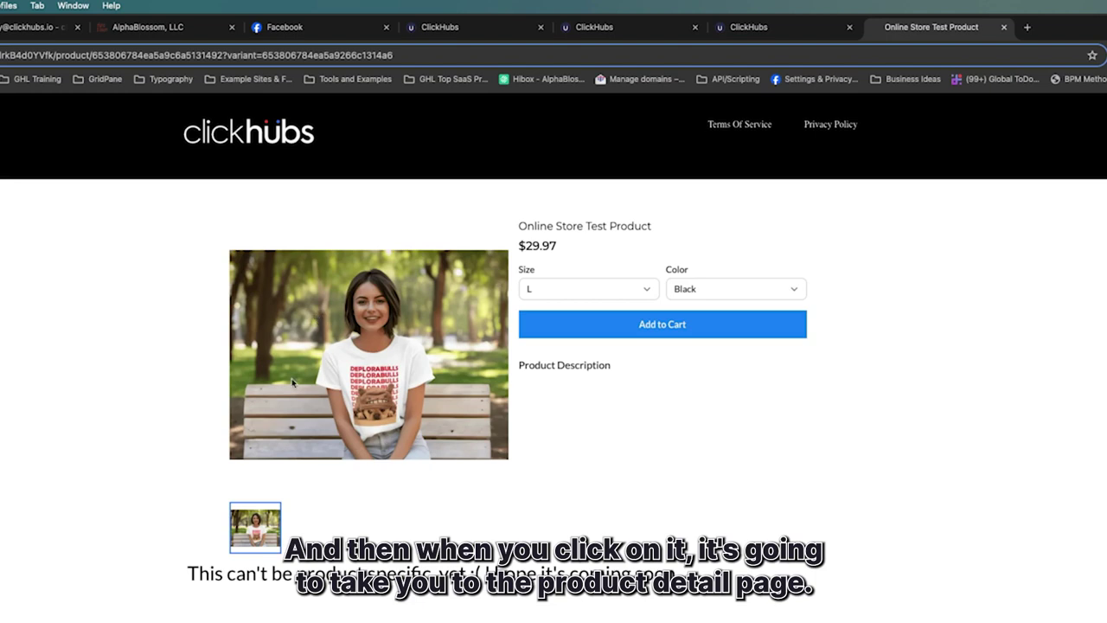
pyautogui.click(539, 288)
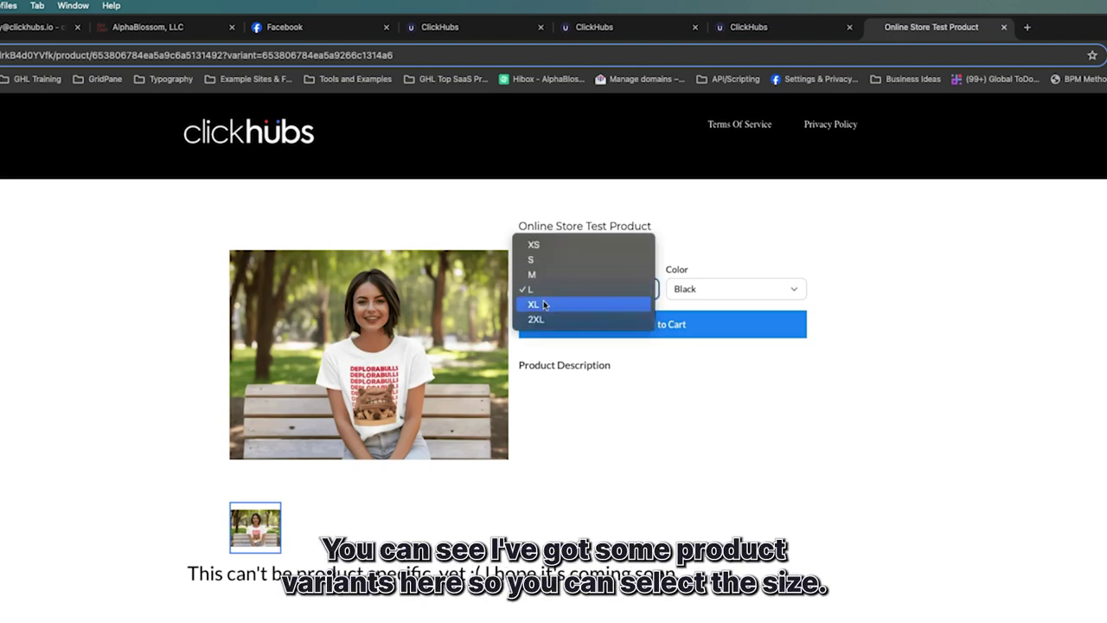
pyautogui.click(680, 258)
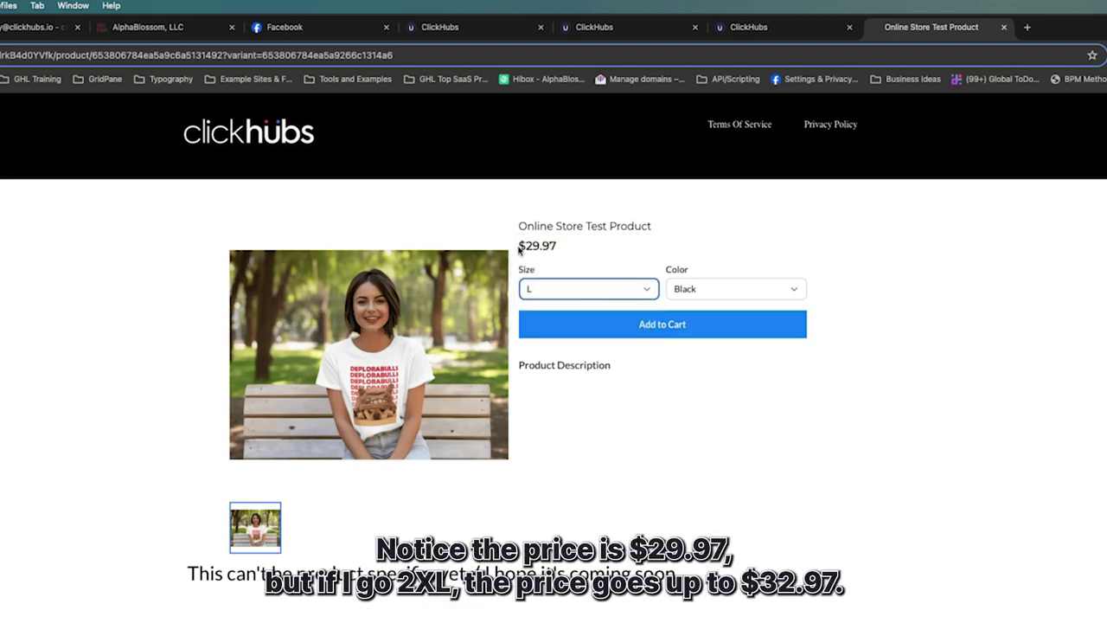
pyautogui.click(580, 290)
pyautogui.click(570, 323)
# Step: Try the White color variant of the shirt and switch the color to Blue
pyautogui.click(712, 286)
pyautogui.click(712, 304)
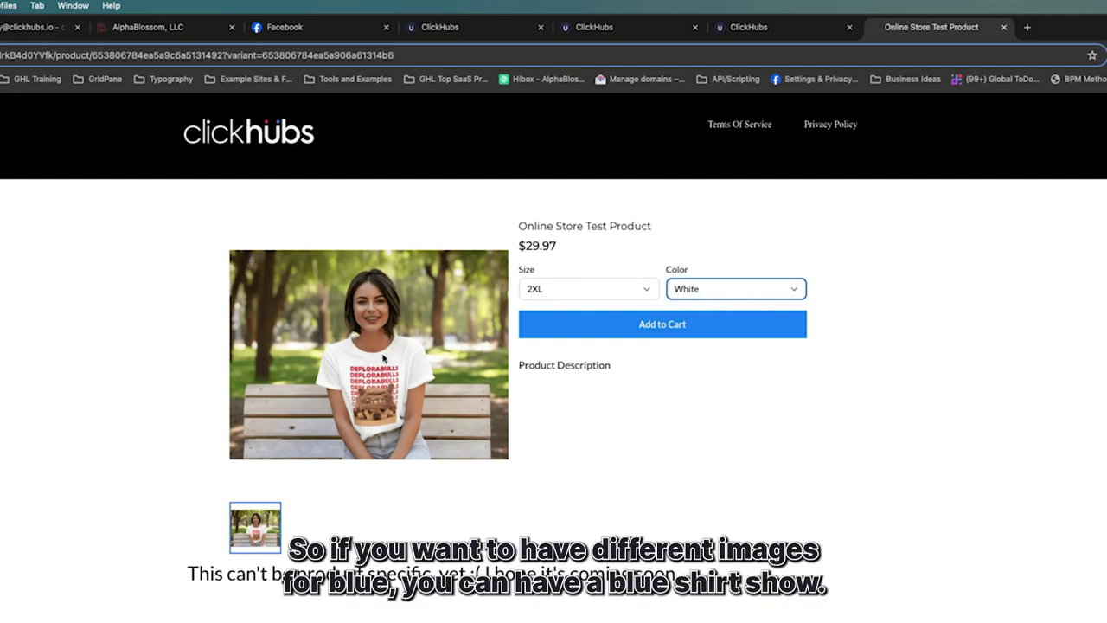
pyautogui.click(691, 296)
pyautogui.click(698, 302)
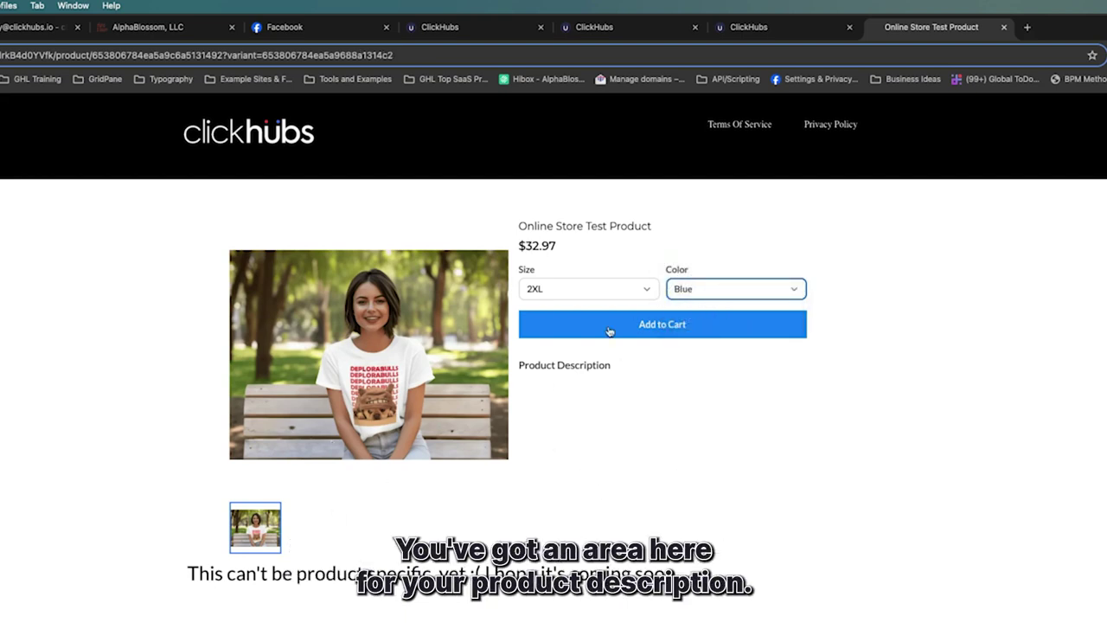
# Step: Highlight the Product Description text and the note beneath the product image for reading
pyautogui.moveTo(524, 370); pyautogui.dragTo(615, 370)
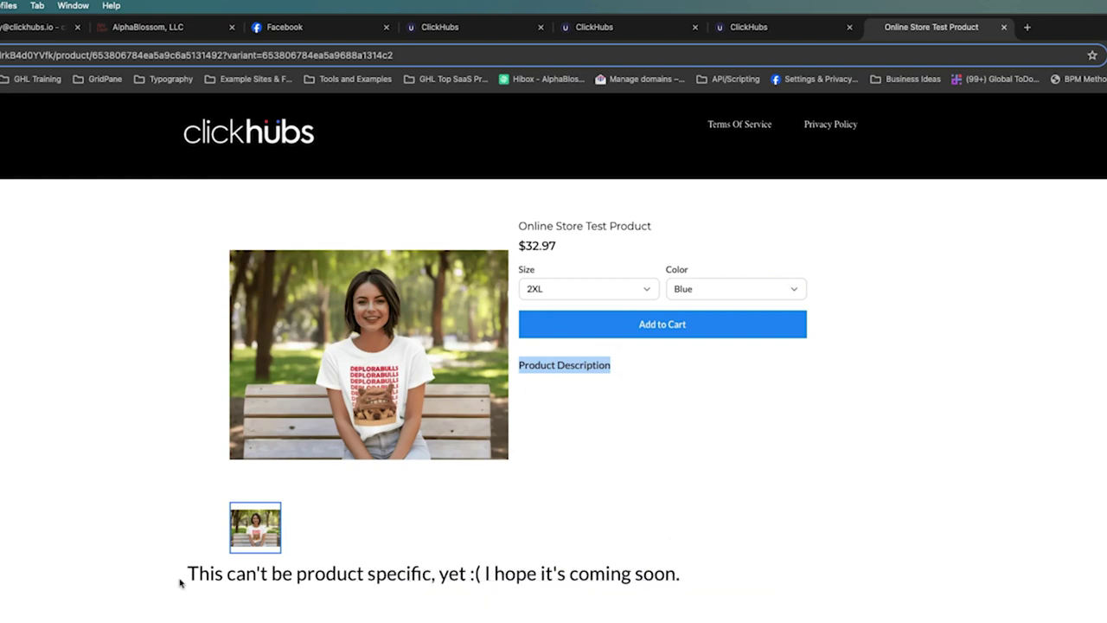
pyautogui.moveTo(195, 574); pyautogui.dragTo(676, 573)
pyautogui.click(279, 598)
pyautogui.moveTo(187, 573); pyautogui.dragTo(680, 573)
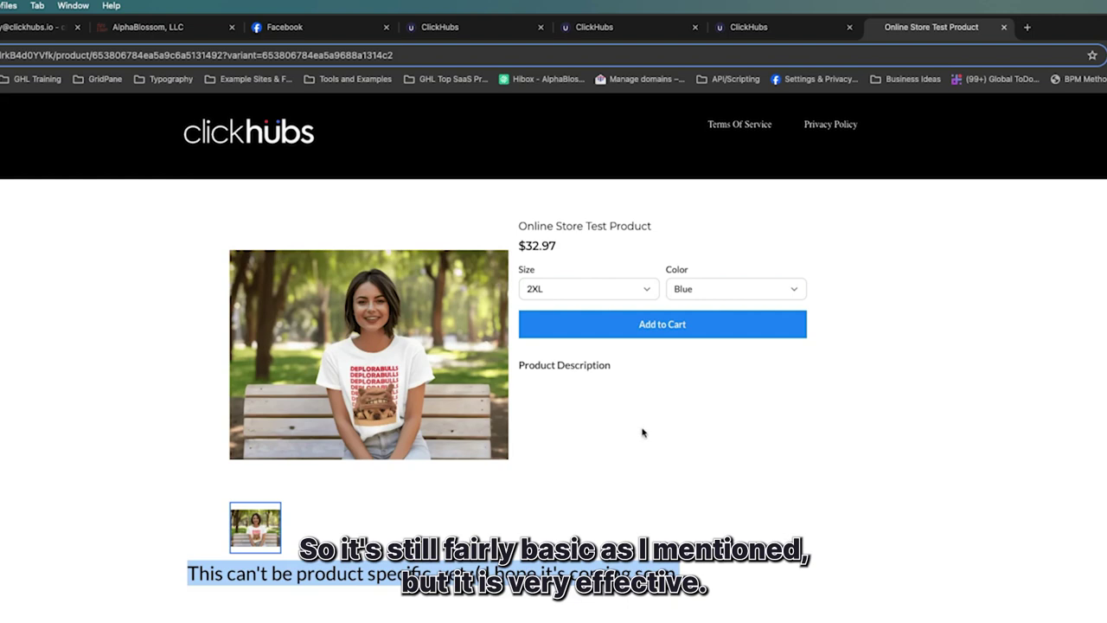
# Step: Add the 2XL Blue shirt to the cart and raise its quantity to 3
pyautogui.click(663, 324)
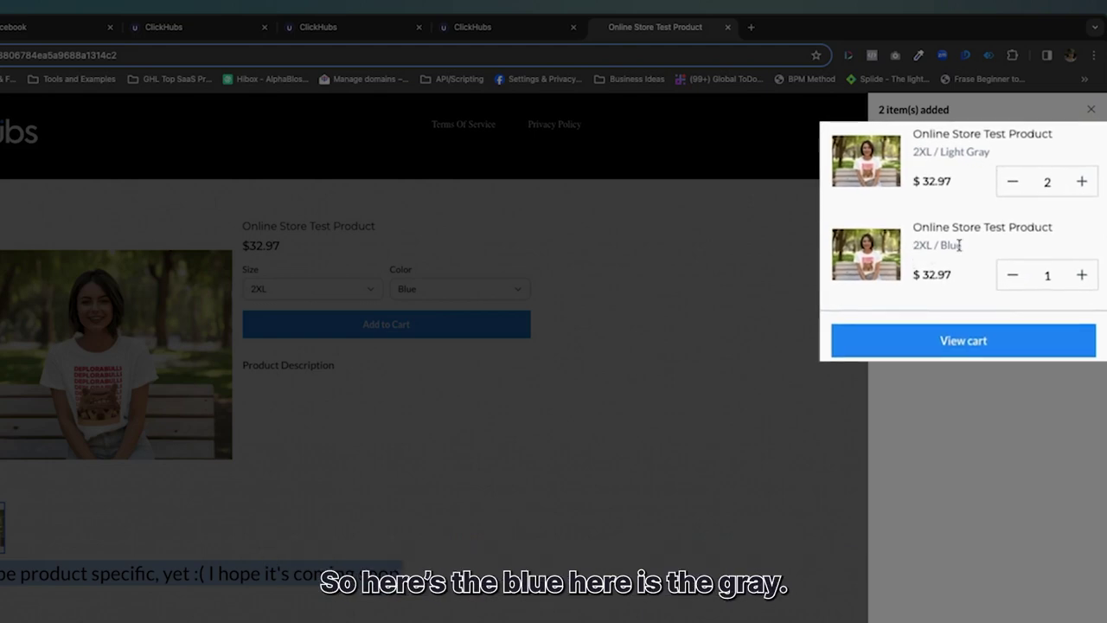
pyautogui.click(1082, 275)
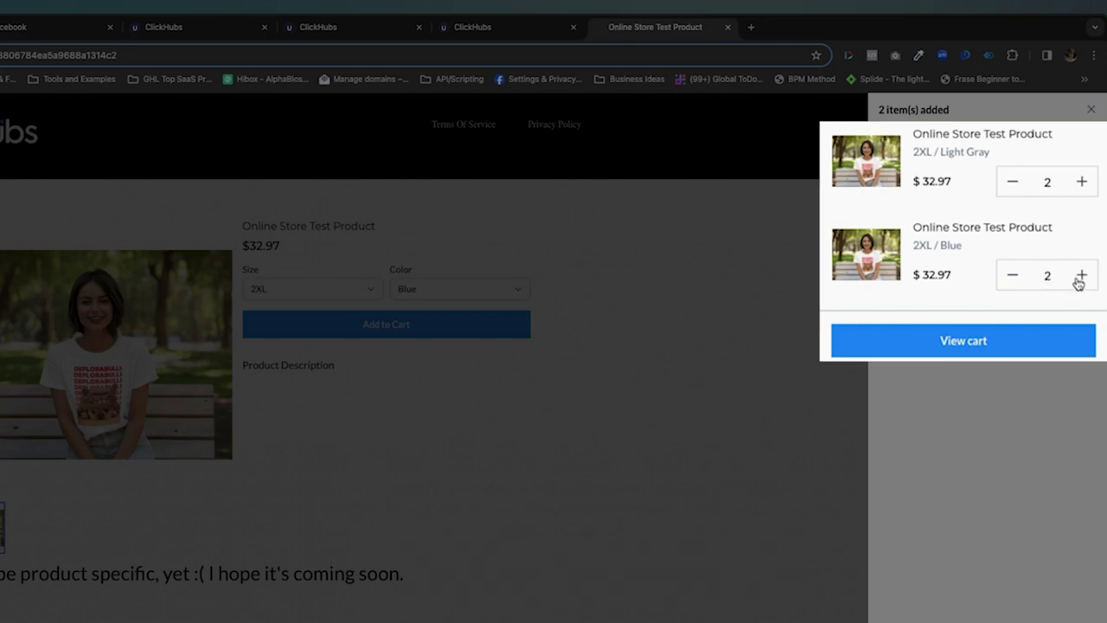
pyautogui.click(1081, 275)
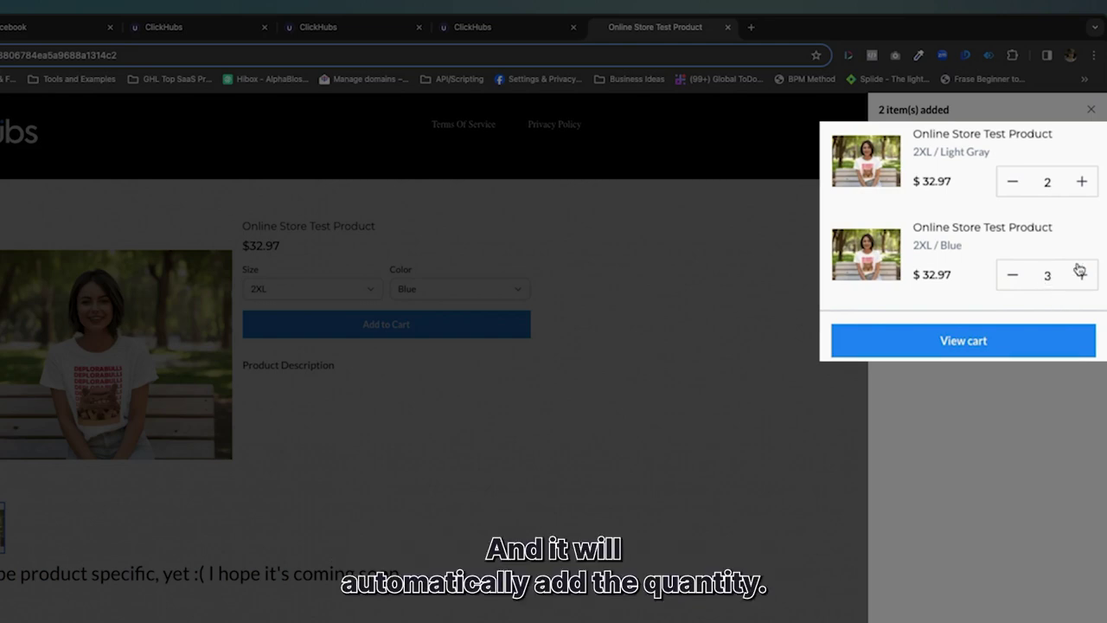
# Step: Open the full cart, lower the 2XL Blue shirt's quantity to 1 and remove that item
pyautogui.click(970, 341)
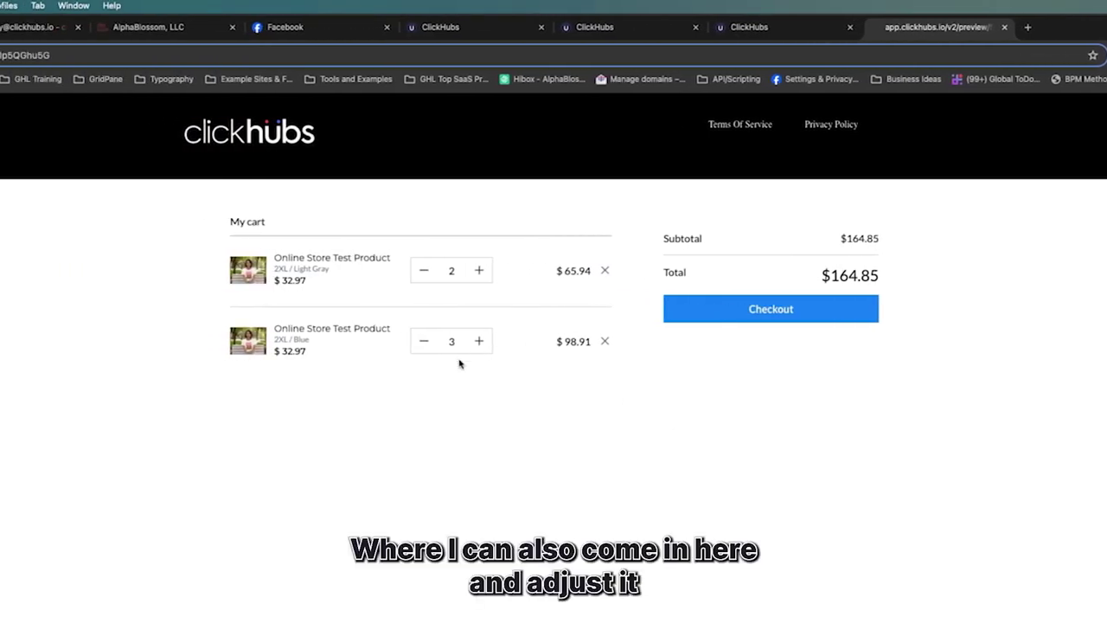
pyautogui.click(424, 342)
pyautogui.click(424, 342)
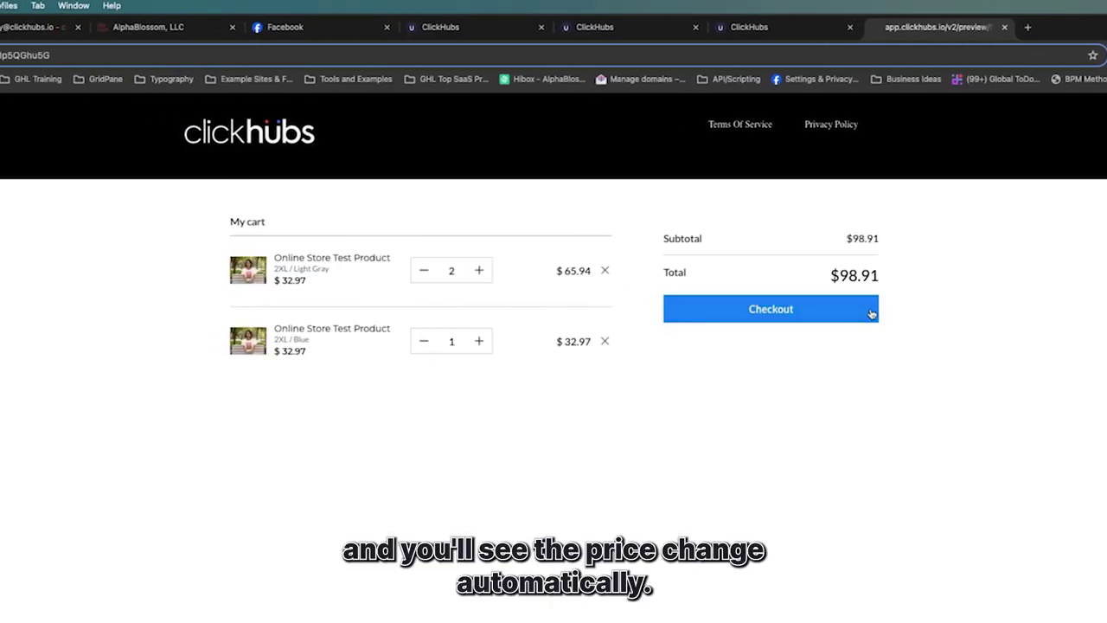
pyautogui.click(606, 341)
# Step: Proceed to checkout and view the Affirm payment offer, returning the payment method to Card
pyautogui.click(781, 312)
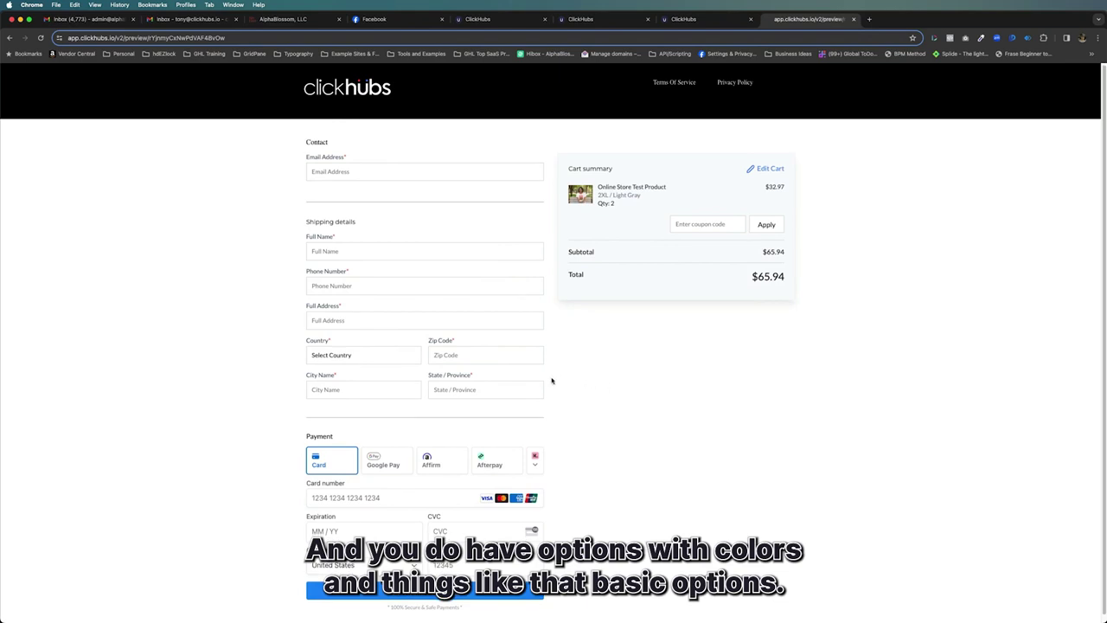
pyautogui.scroll(-1, 618, 374)
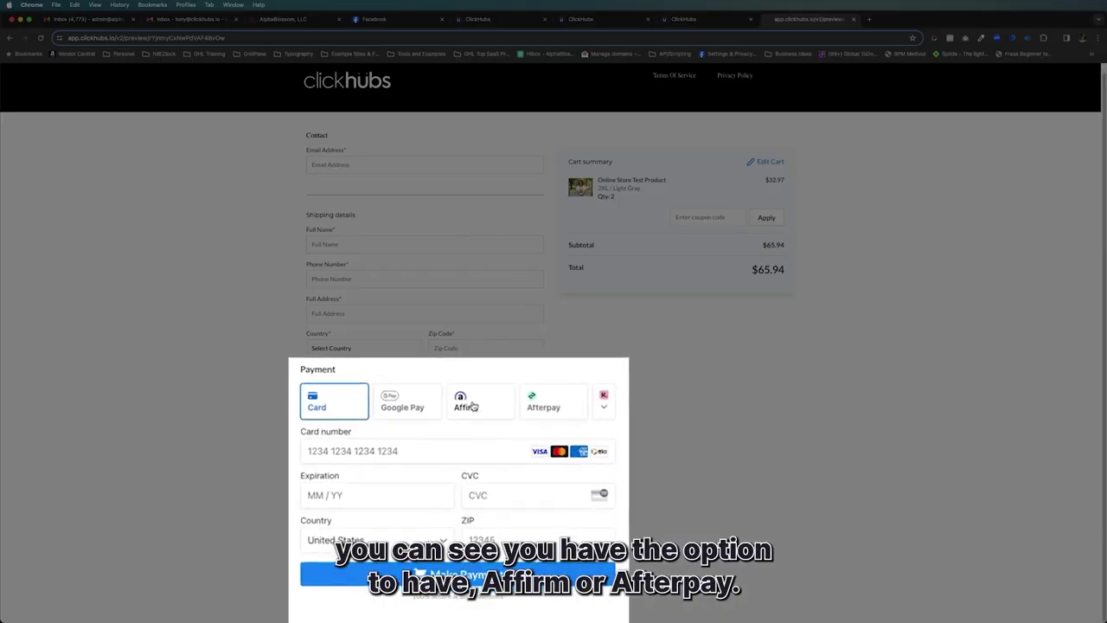
pyautogui.click(430, 452)
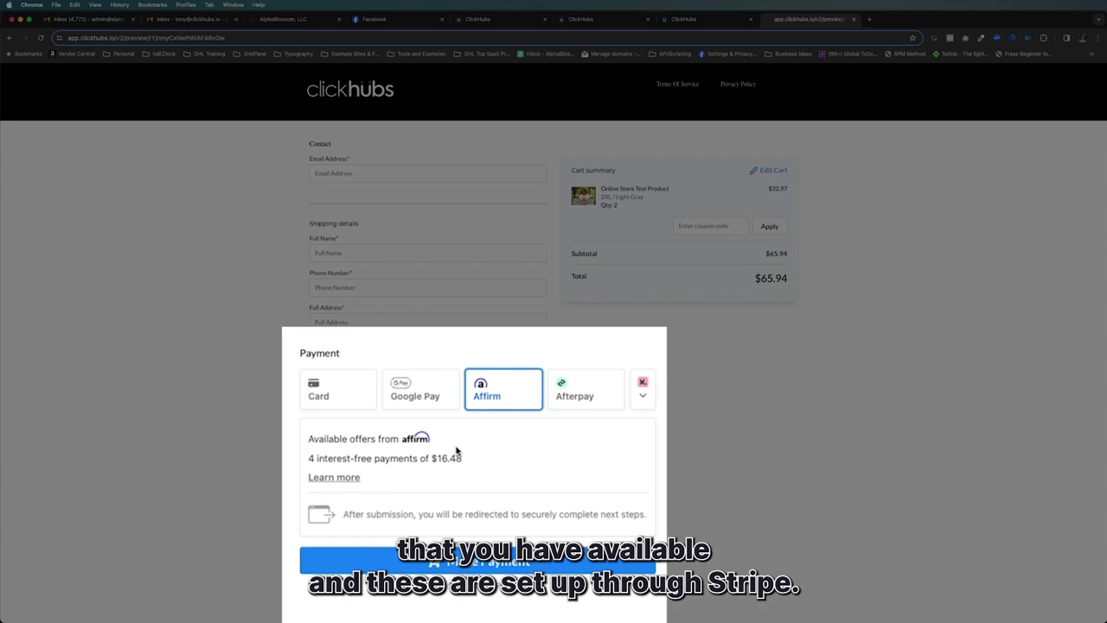
pyautogui.click(315, 393)
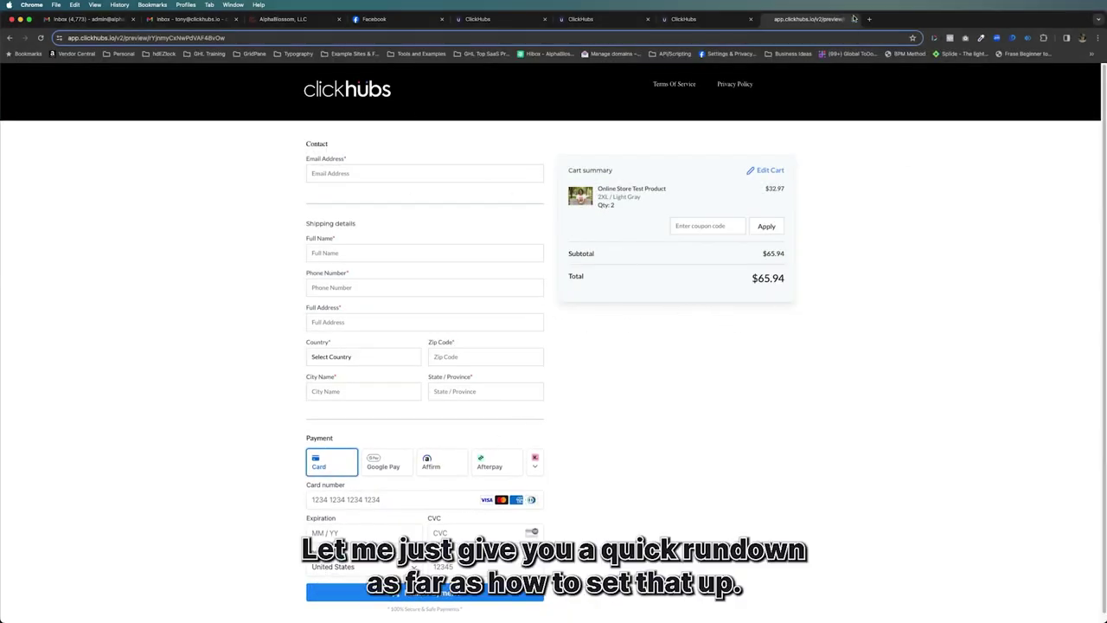
# Step: Close the store preview, return to the dashboard and open the product collections under Payments
pyautogui.click(854, 19)
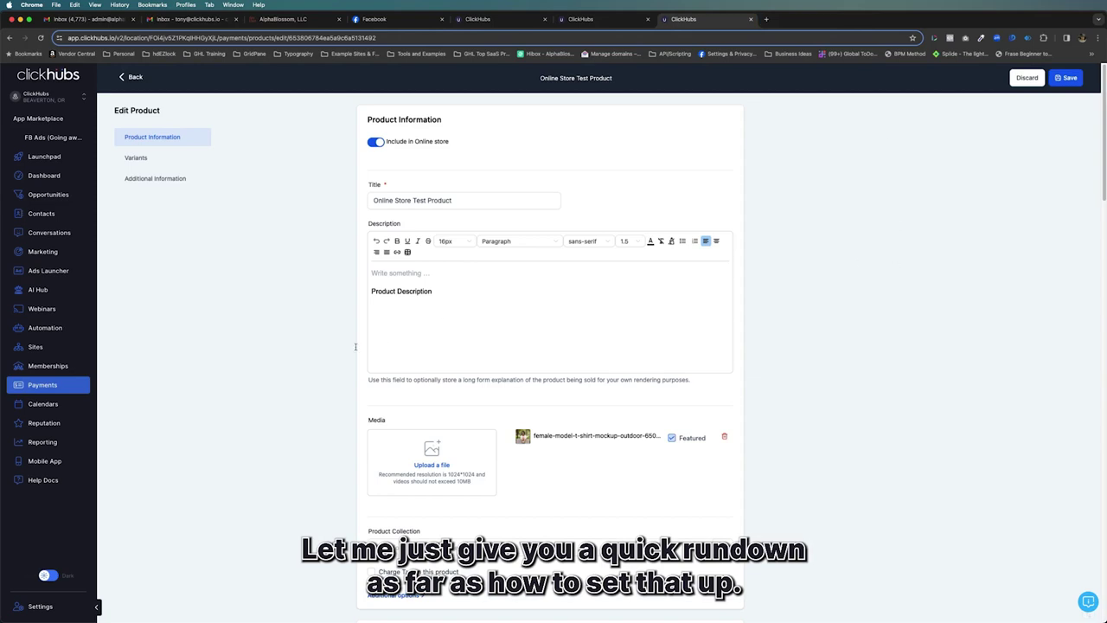
pyautogui.click(131, 78)
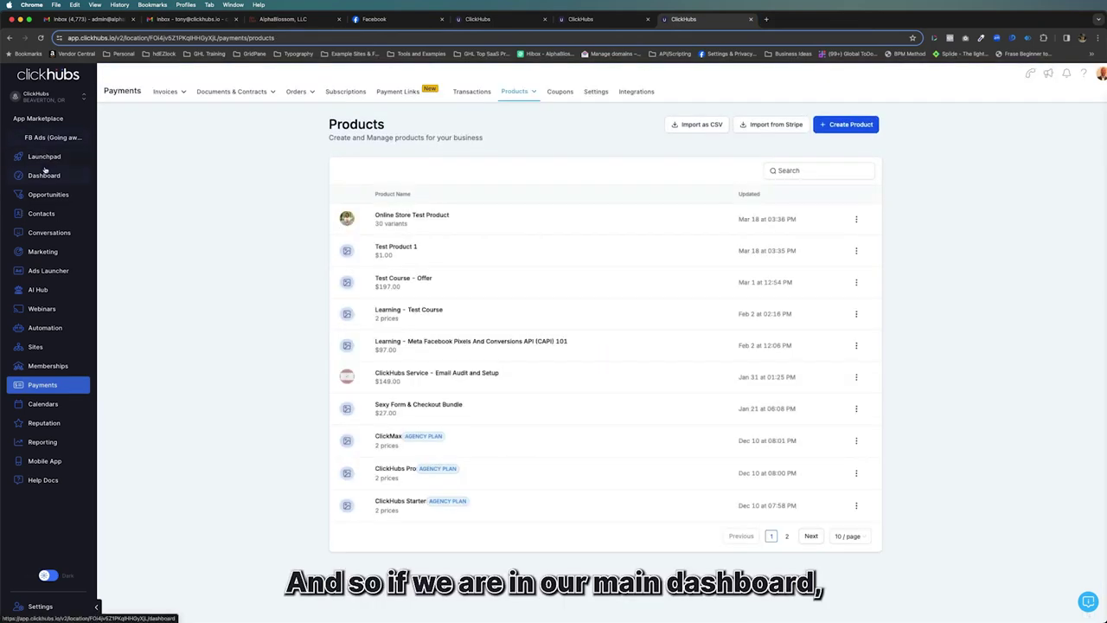
pyautogui.click(48, 174)
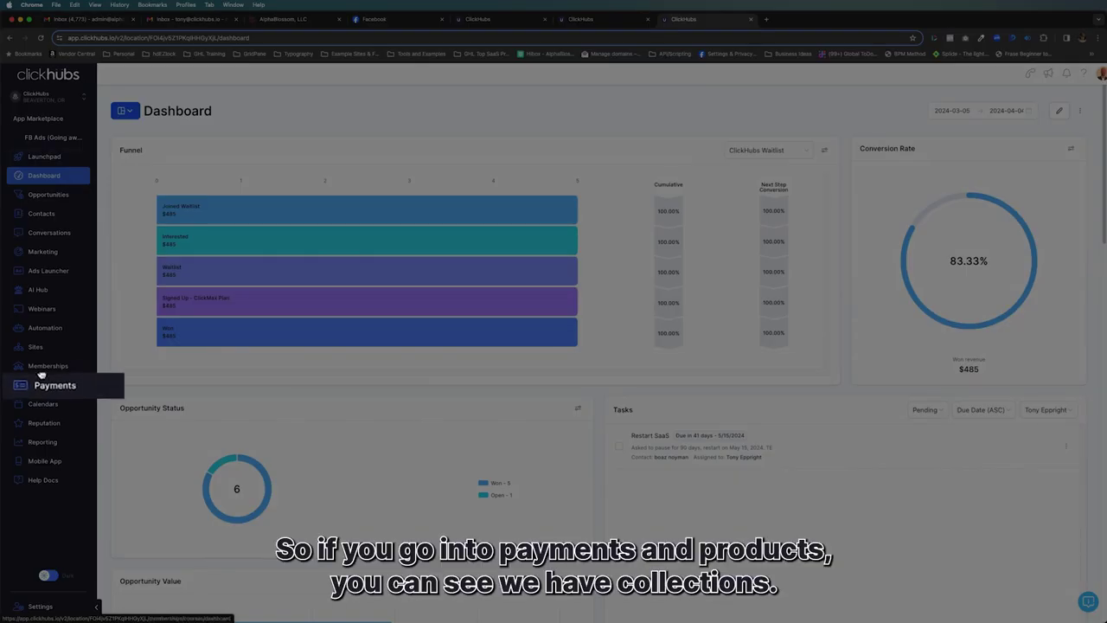
pyautogui.click(43, 384)
pyautogui.click(516, 92)
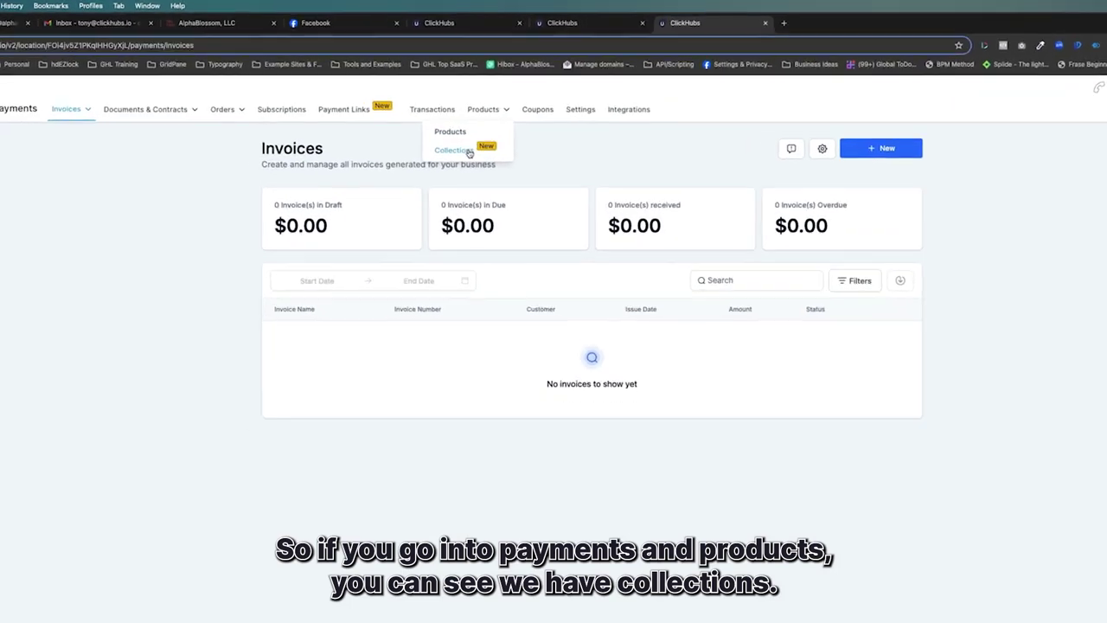
pyautogui.click(456, 152)
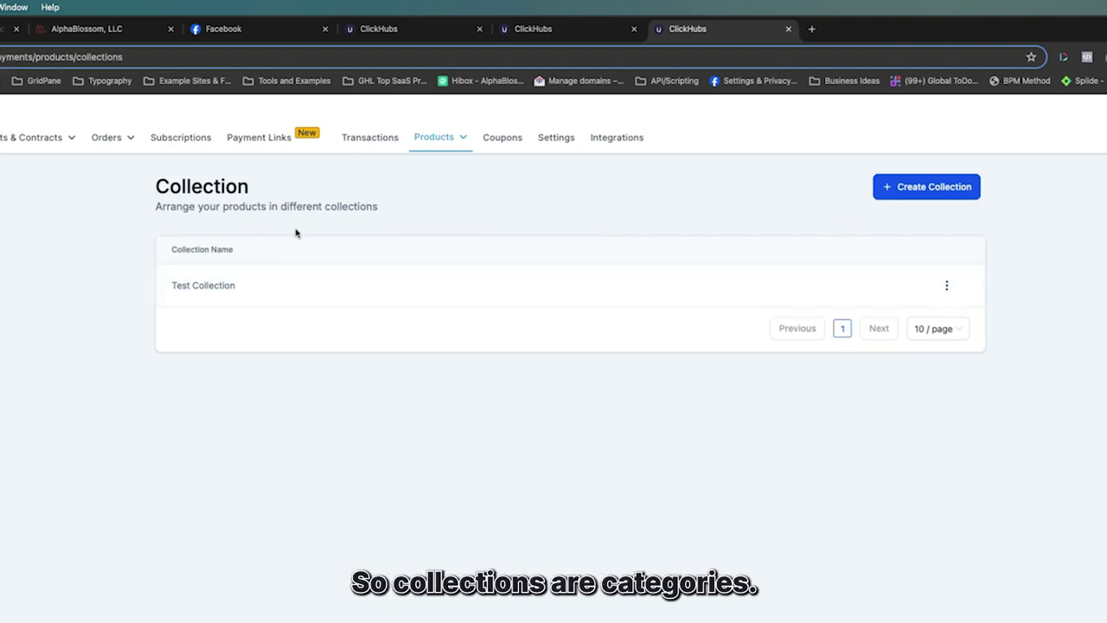
# Step: Start a new product collection named Shirts and expand its additional options to examine the editable URL handle
pyautogui.click(932, 187)
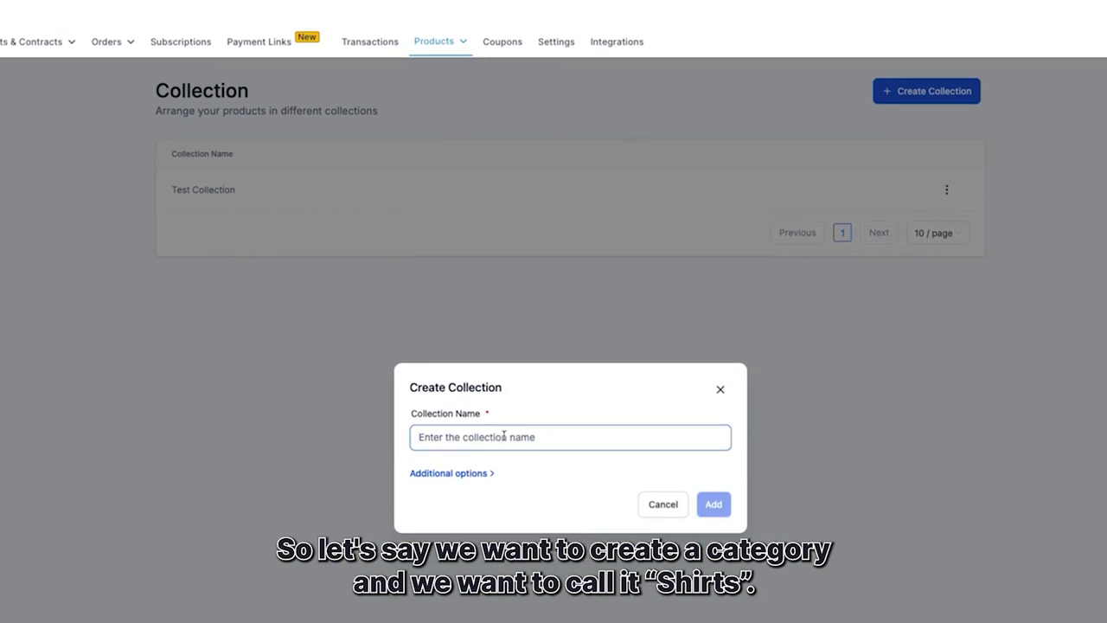
pyautogui.write('Shirts')
pyautogui.click(485, 473)
pyautogui.click(467, 486)
pyautogui.moveTo(477, 489); pyautogui.dragTo(506, 488)
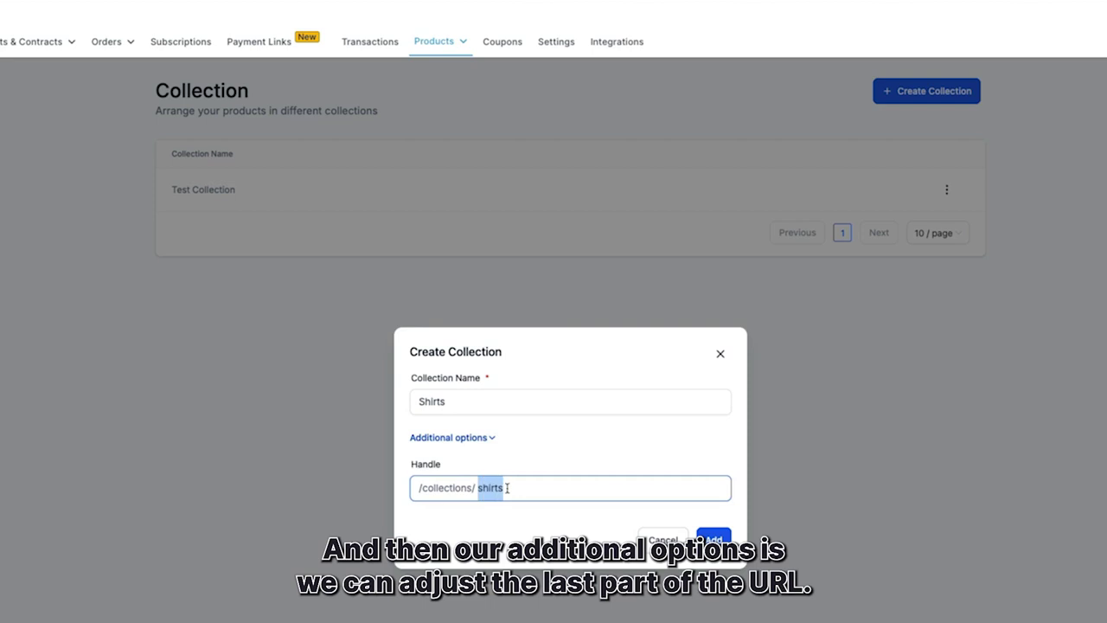
pyautogui.click(478, 488)
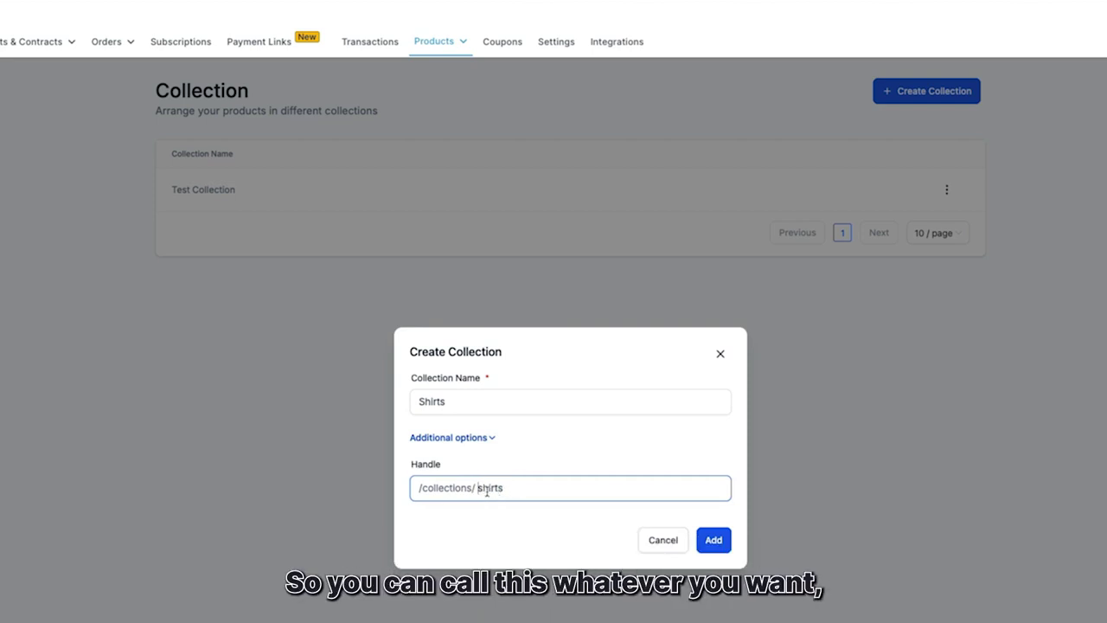
pyautogui.moveTo(478, 488); pyautogui.dragTo(513, 489)
pyautogui.click(477, 489)
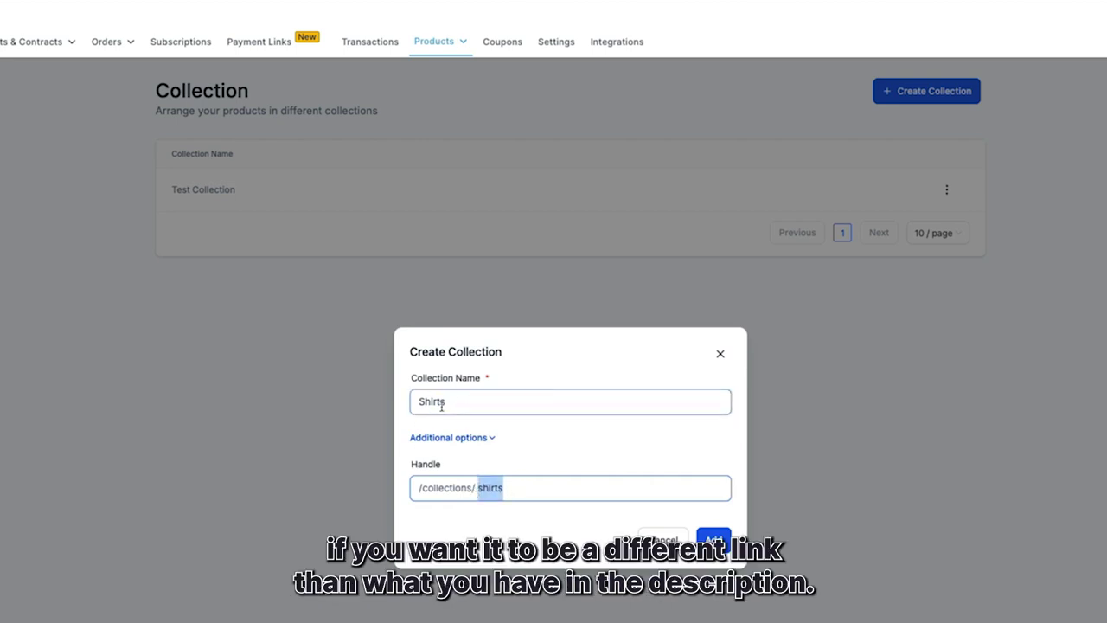
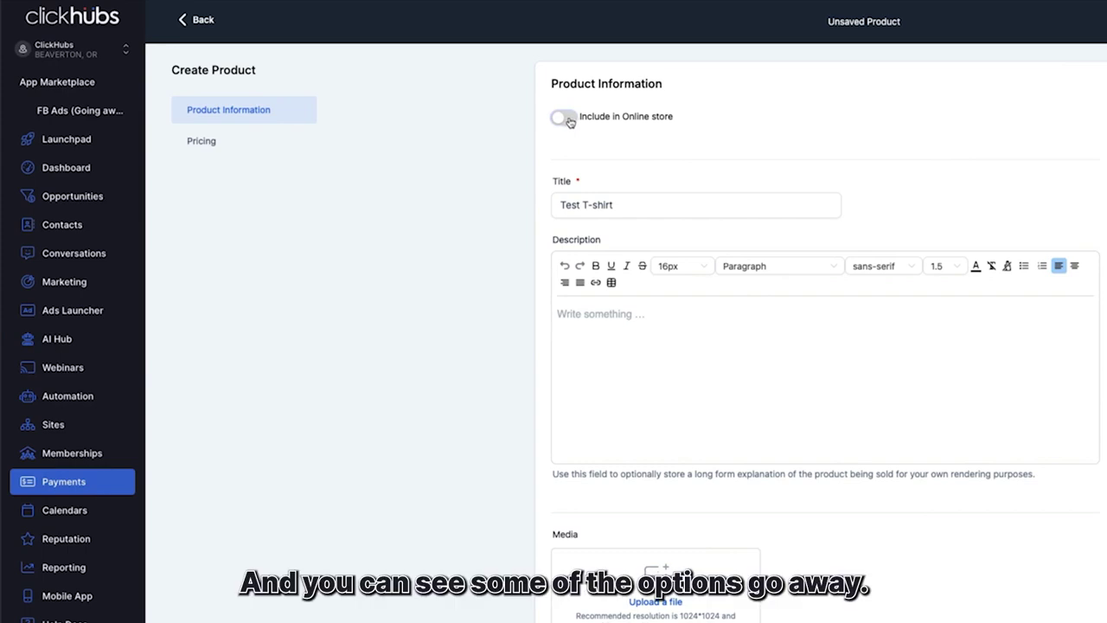
# Step: Include the Test T-shirt product in the online store and enter the description "This is the basic description of the T-shirt."
pyautogui.click(564, 117)
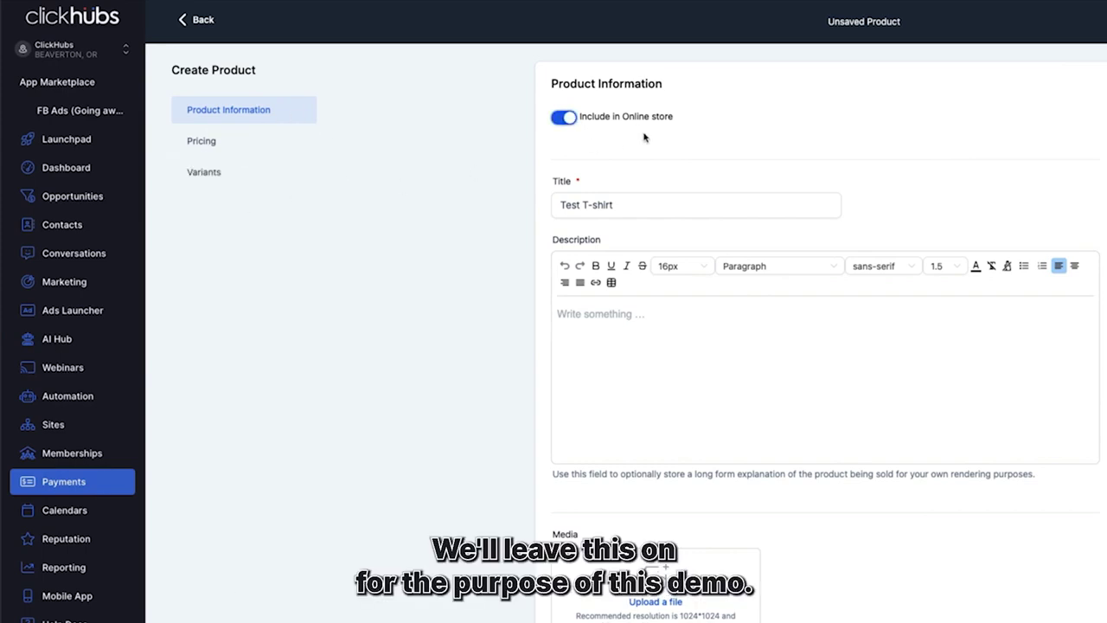
pyautogui.click(610, 310)
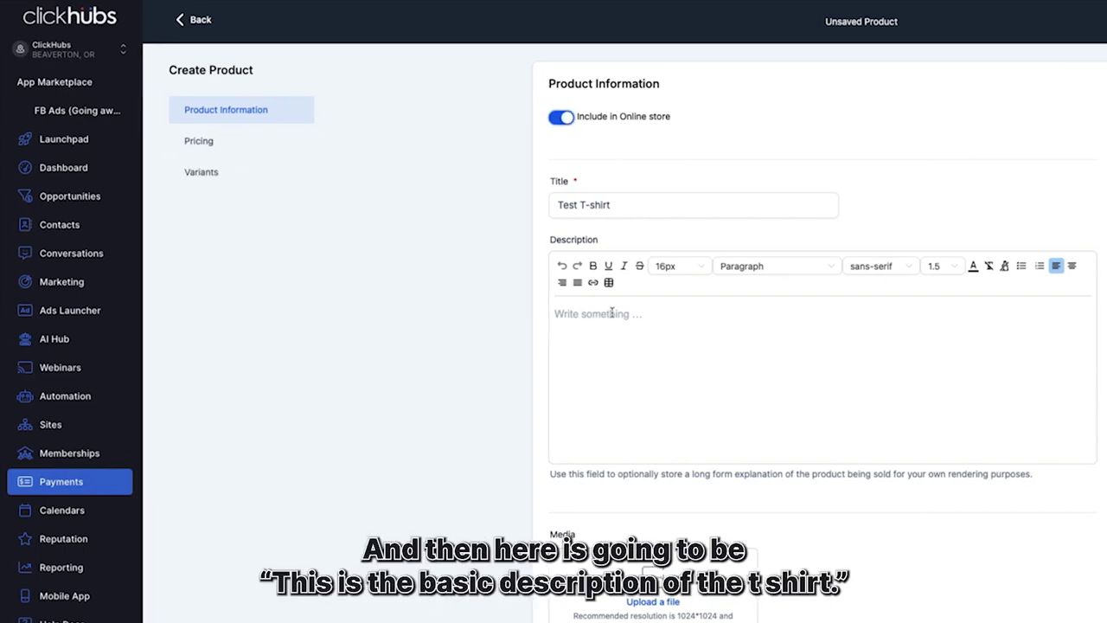
pyautogui.write('This')
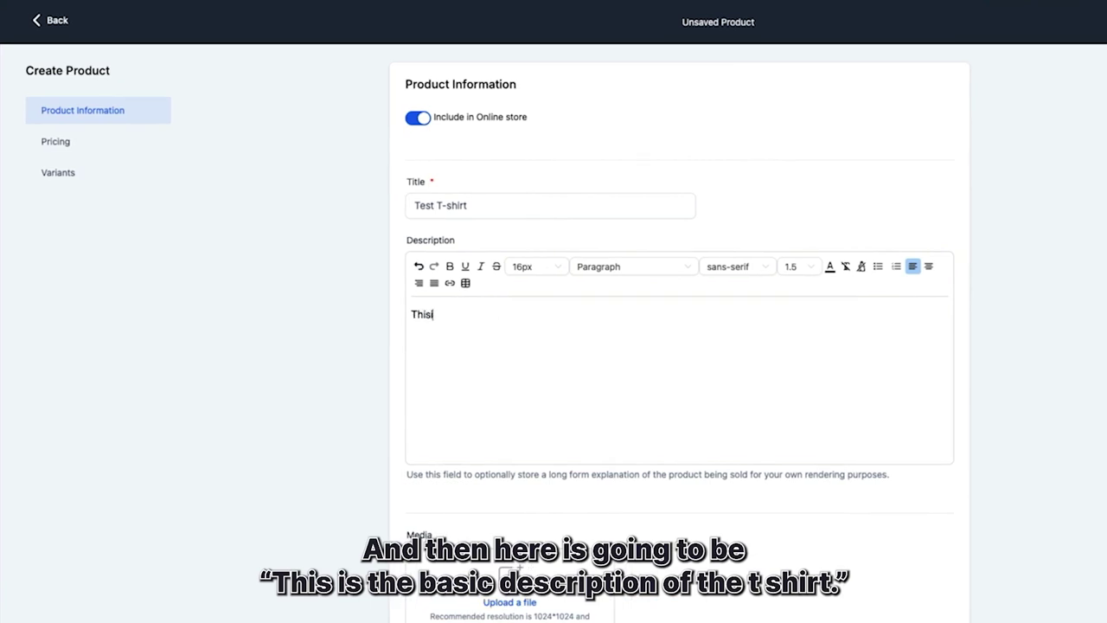
pyautogui.write(' is the basic description of the T-')
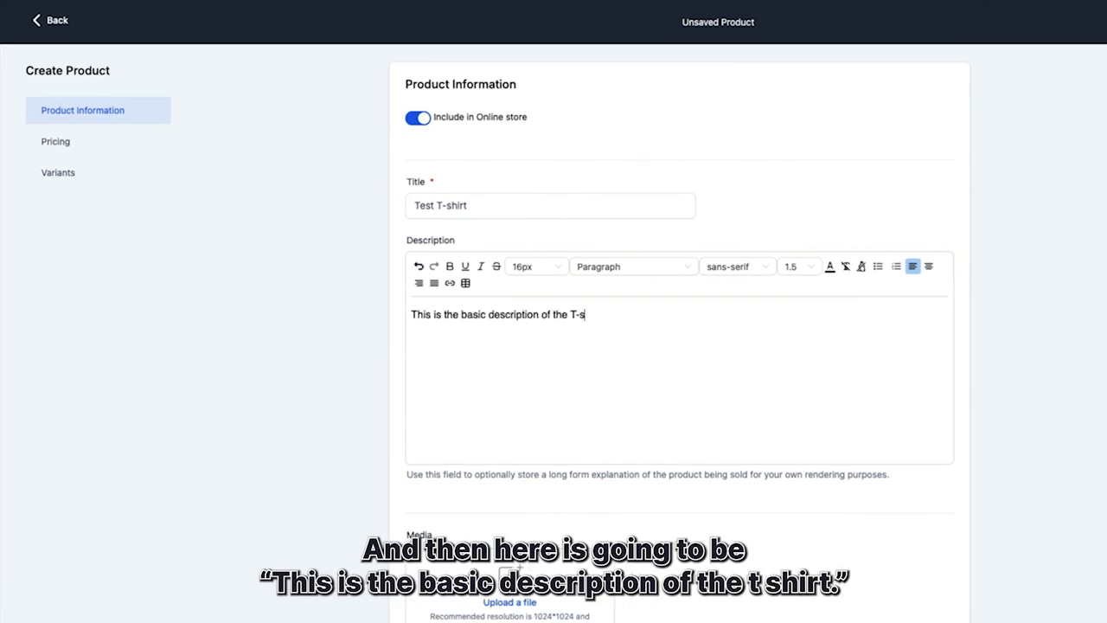
pyautogui.write('shirt.')
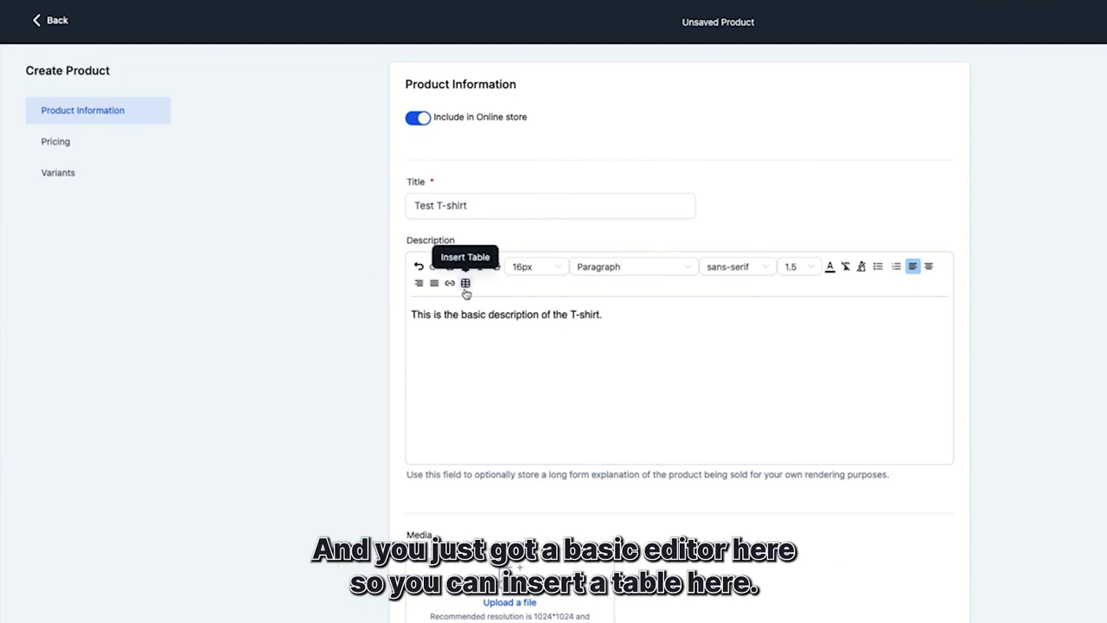
# Step: Insert a table below the description text with the column headers Small, Large and X-Large
pyautogui.press('Return')
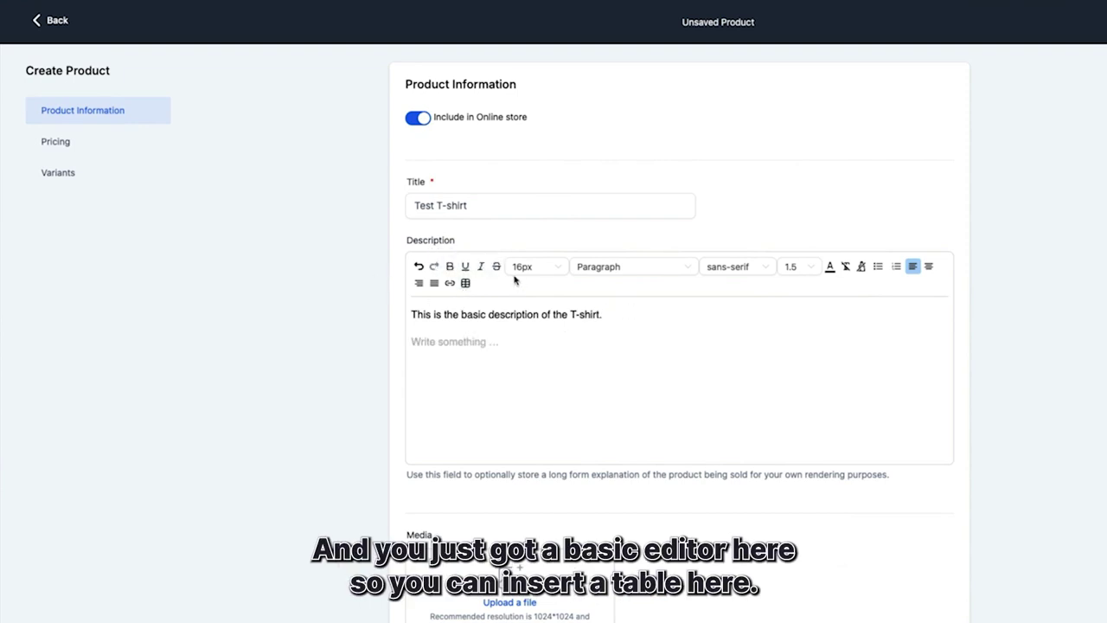
pyautogui.click(465, 283)
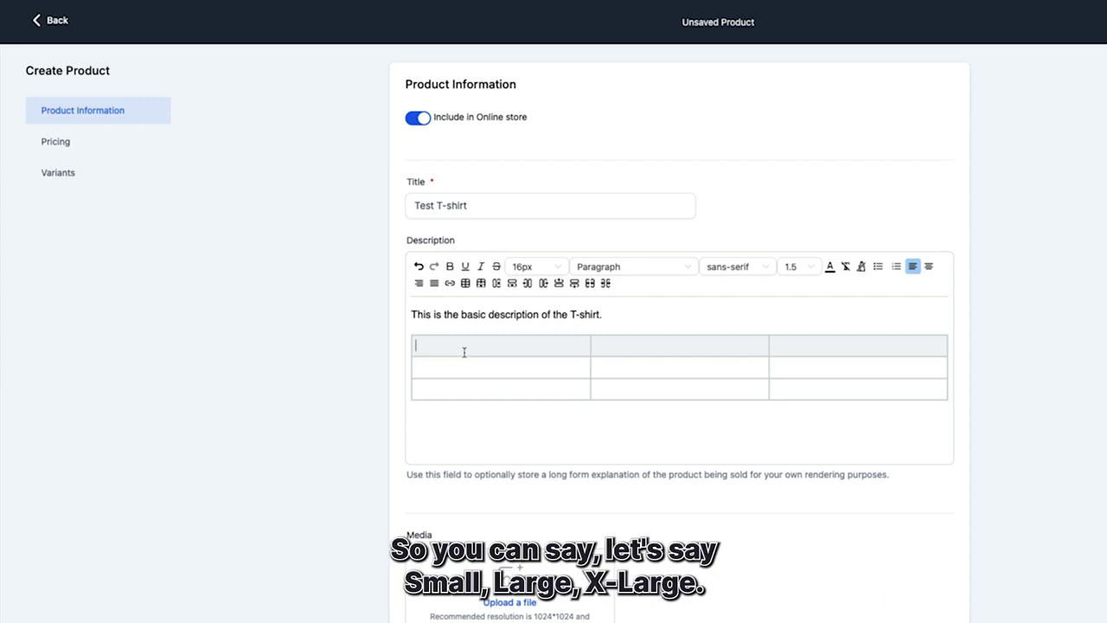
pyautogui.write('Small')
pyautogui.press('Tab')
pyautogui.write('Large')
pyautogui.press('Tab')
pyautogui.write('X-Large')
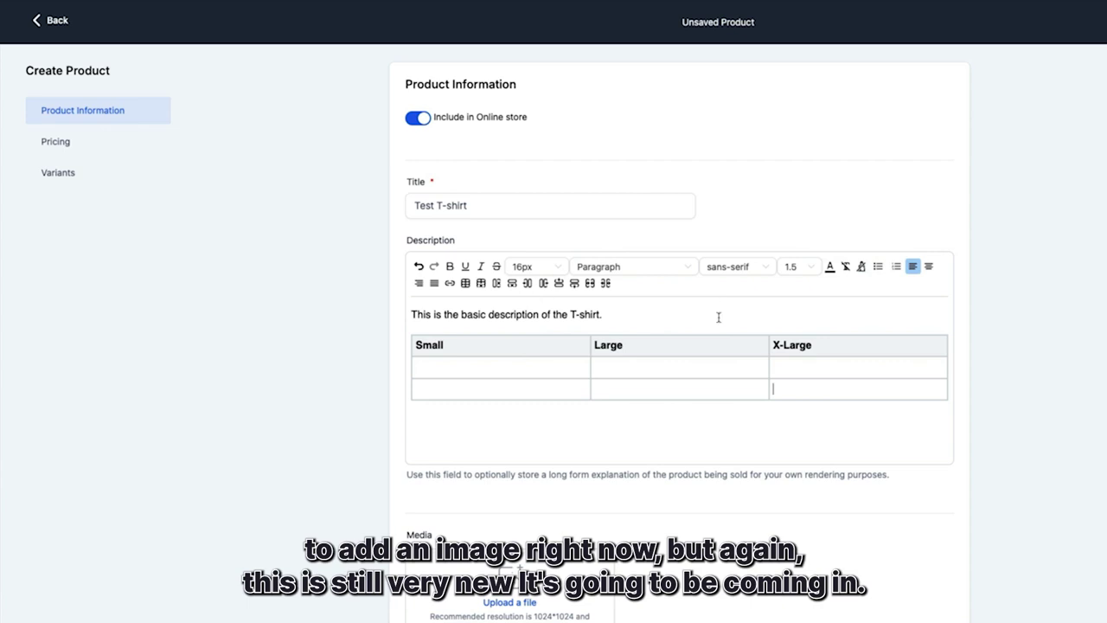
pyautogui.scroll(-3, 674, 352)
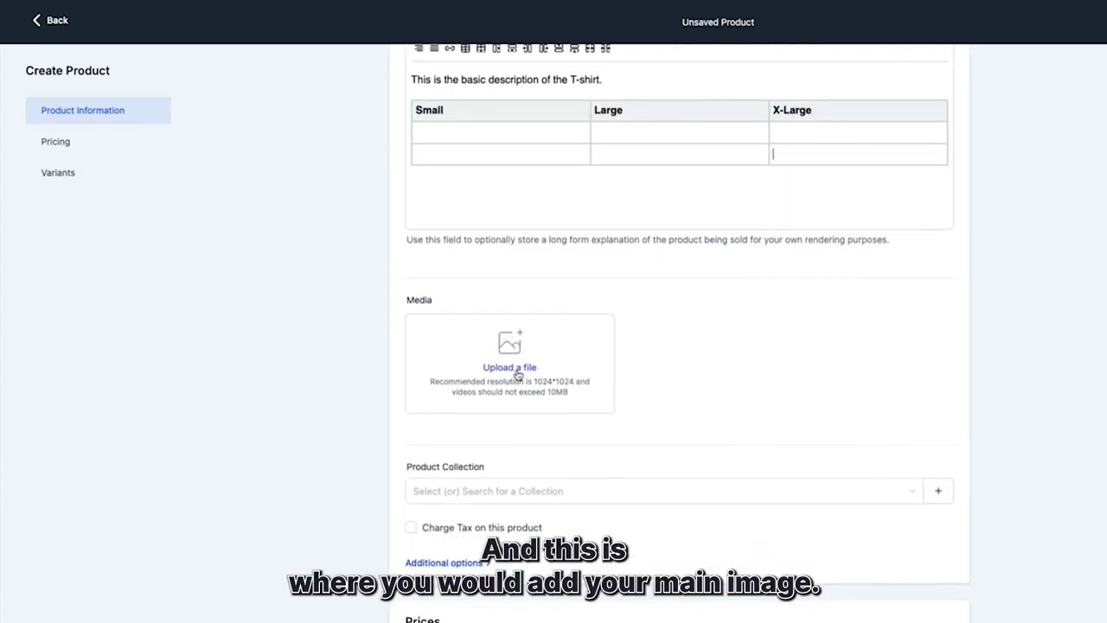
# Step: Add clickhubs-merry-christmas.png from the _Working Folder media folder as the product image
pyautogui.click(517, 372)
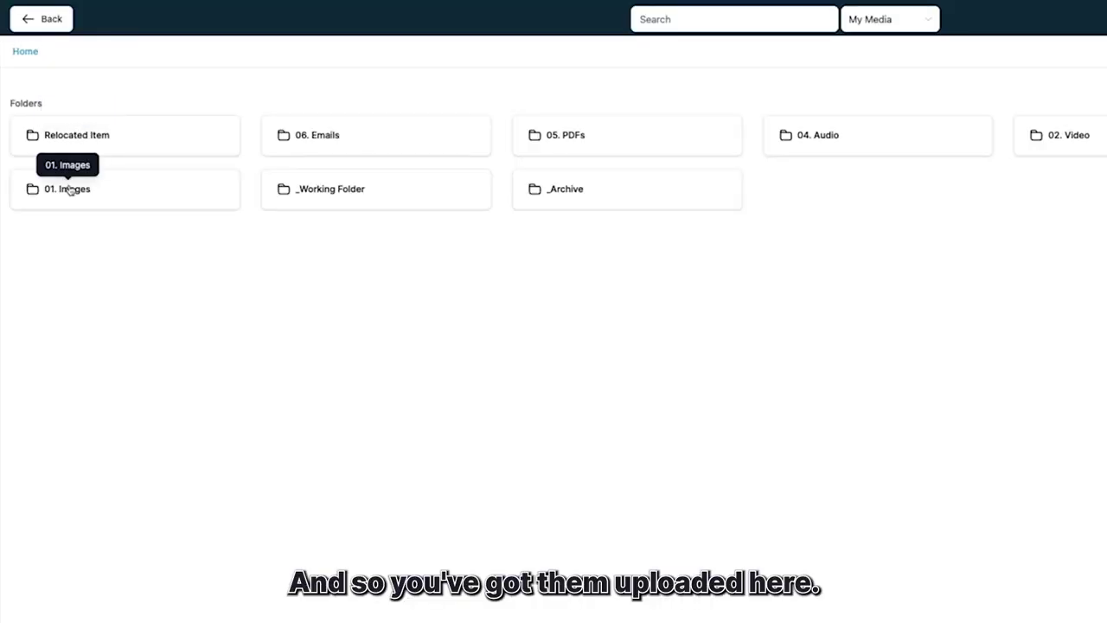
pyautogui.click(335, 190)
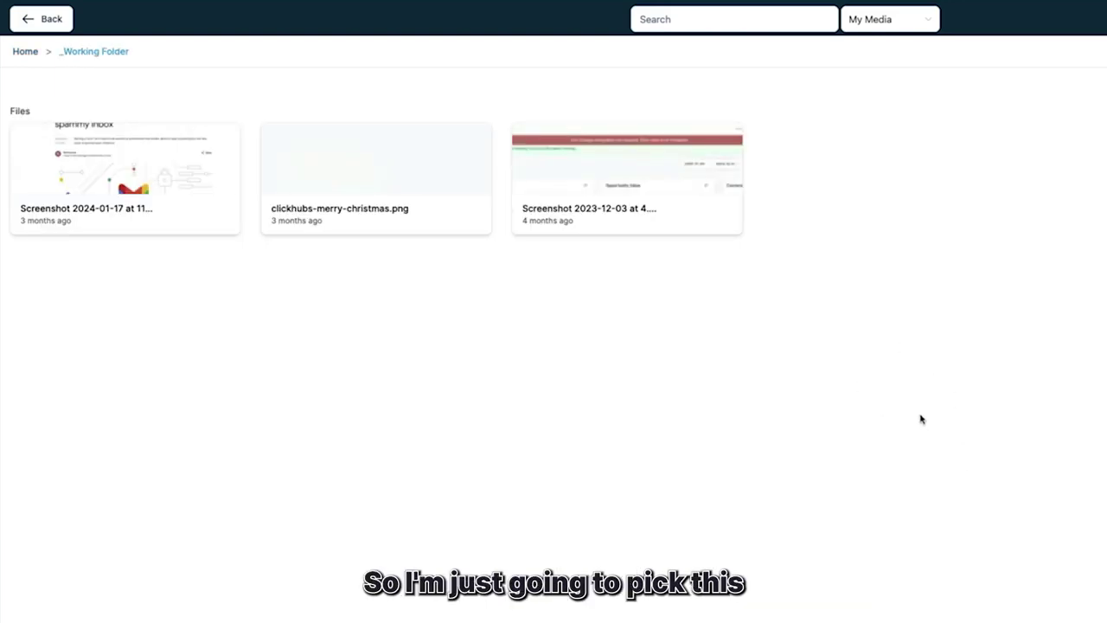
pyautogui.click(398, 178)
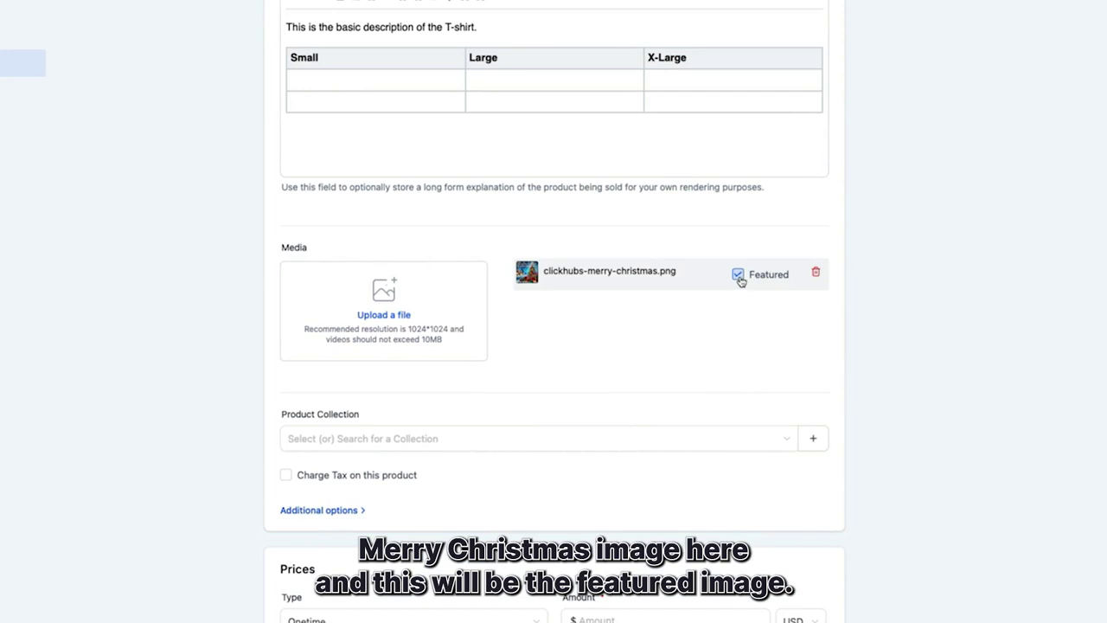
# Step: Assign the product to the Shirts and Test Collection product collections
pyautogui.scroll(-3, 531, 366)
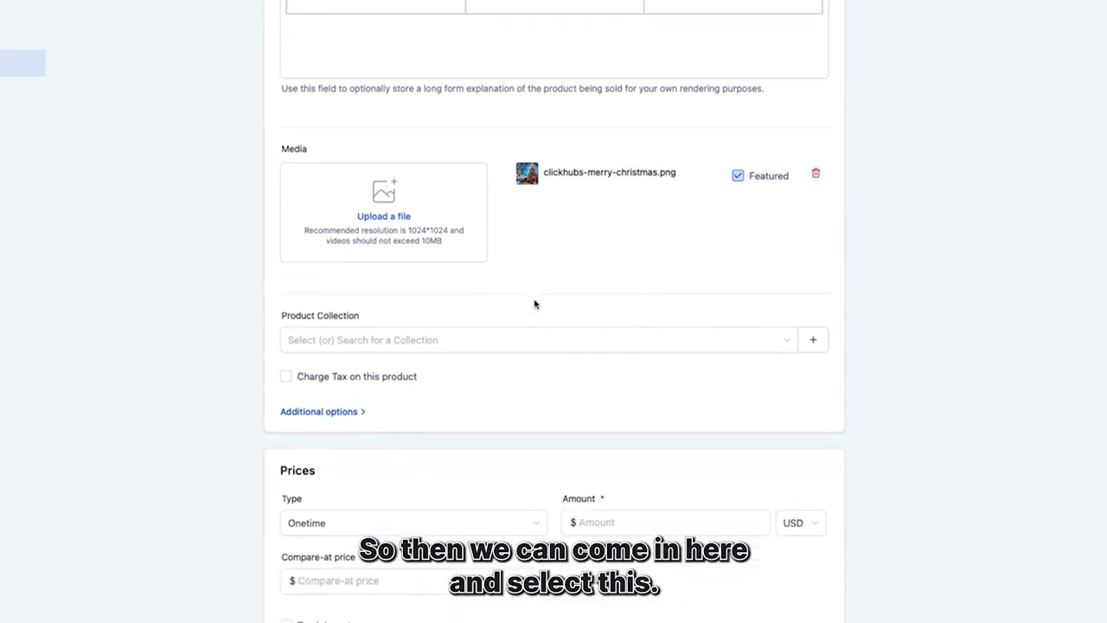
pyautogui.click(352, 312)
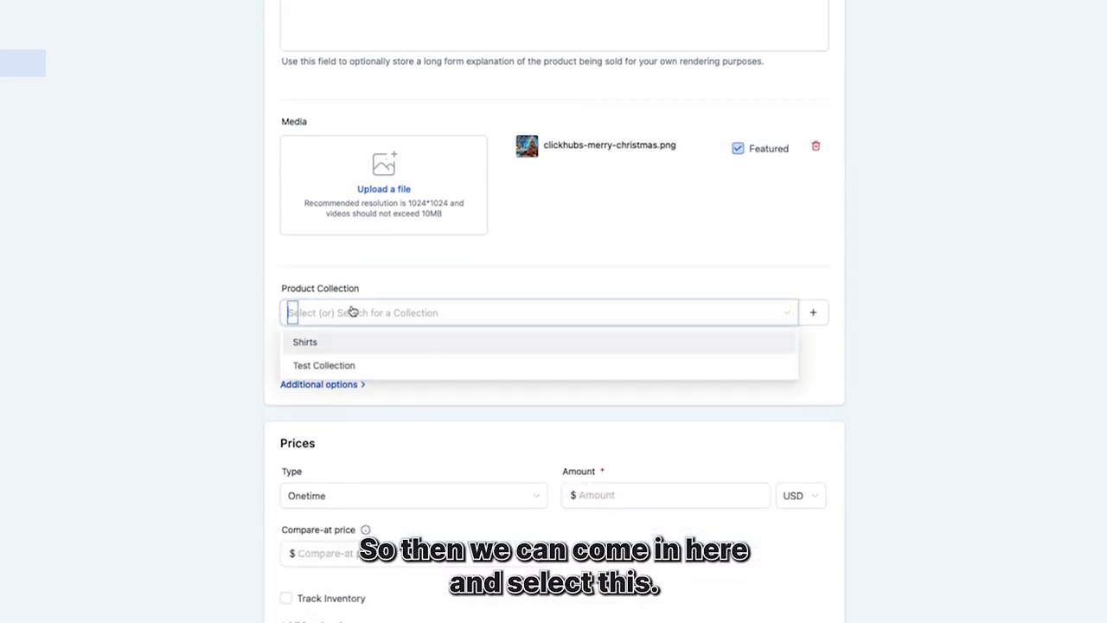
pyautogui.click(316, 344)
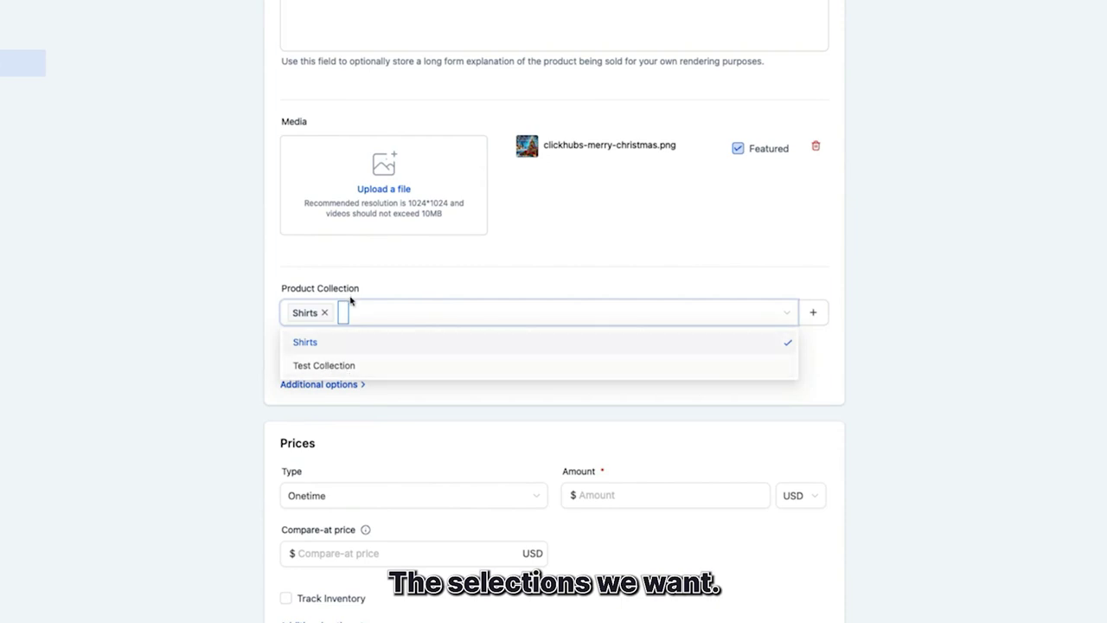
pyautogui.click(343, 370)
pyautogui.click(524, 268)
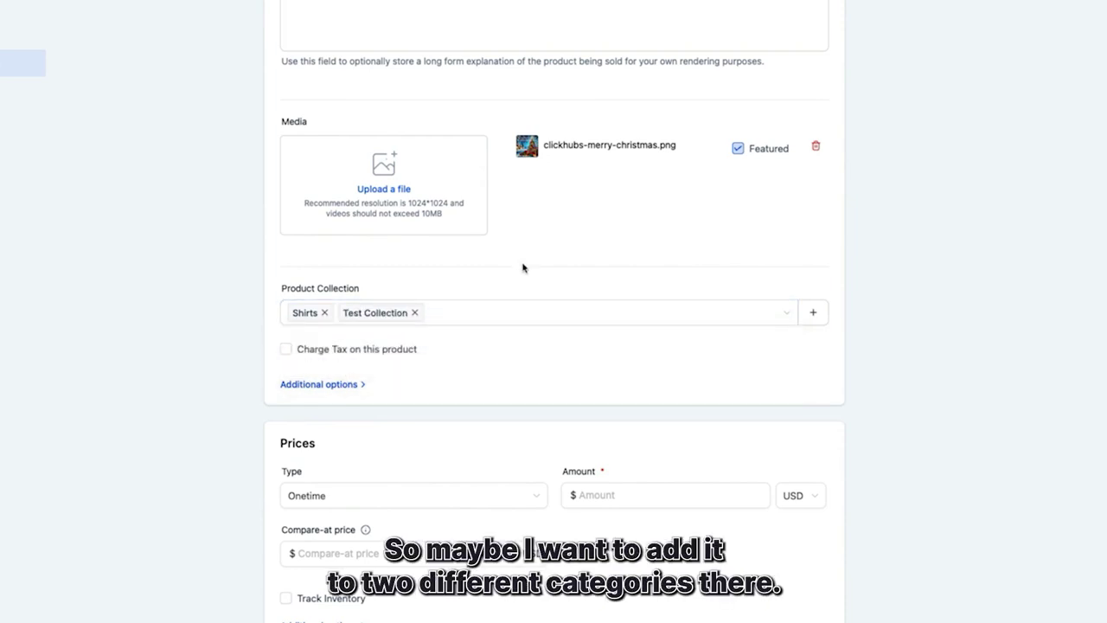
# Step: Try charging tax on the product and examine the taxes available for selection
pyautogui.scroll(-1, 363, 311)
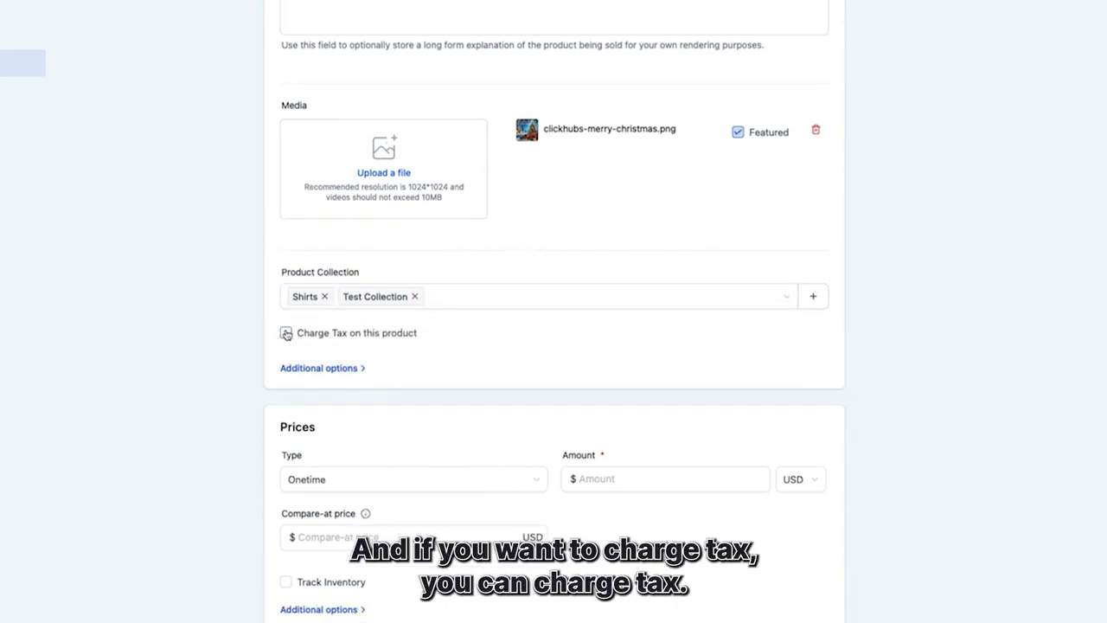
pyautogui.click(286, 333)
pyautogui.click(346, 362)
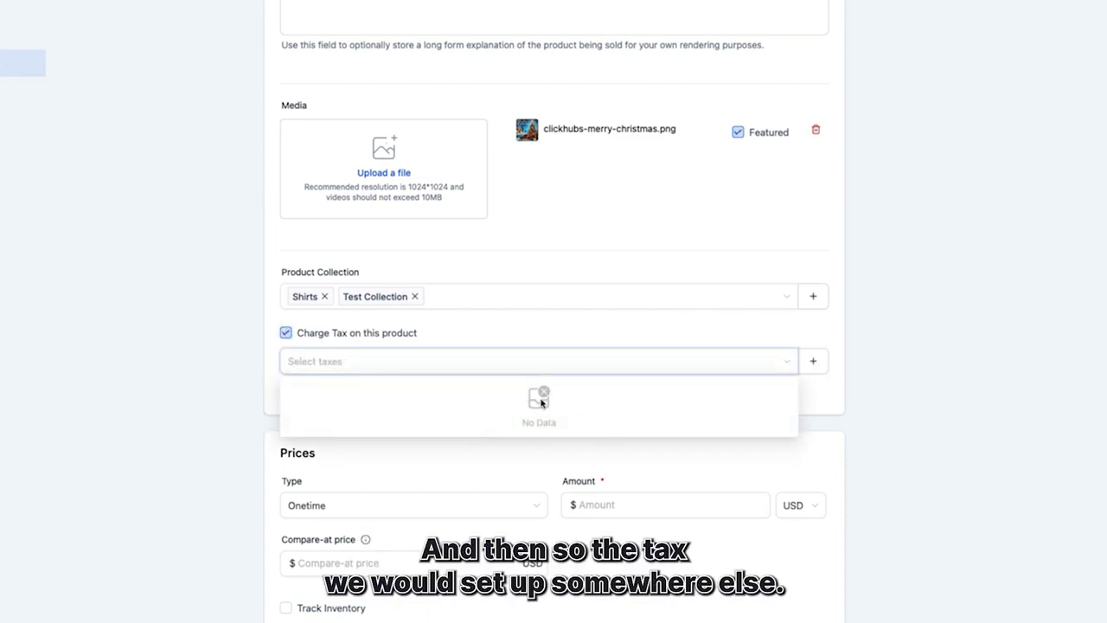
pyautogui.click(597, 337)
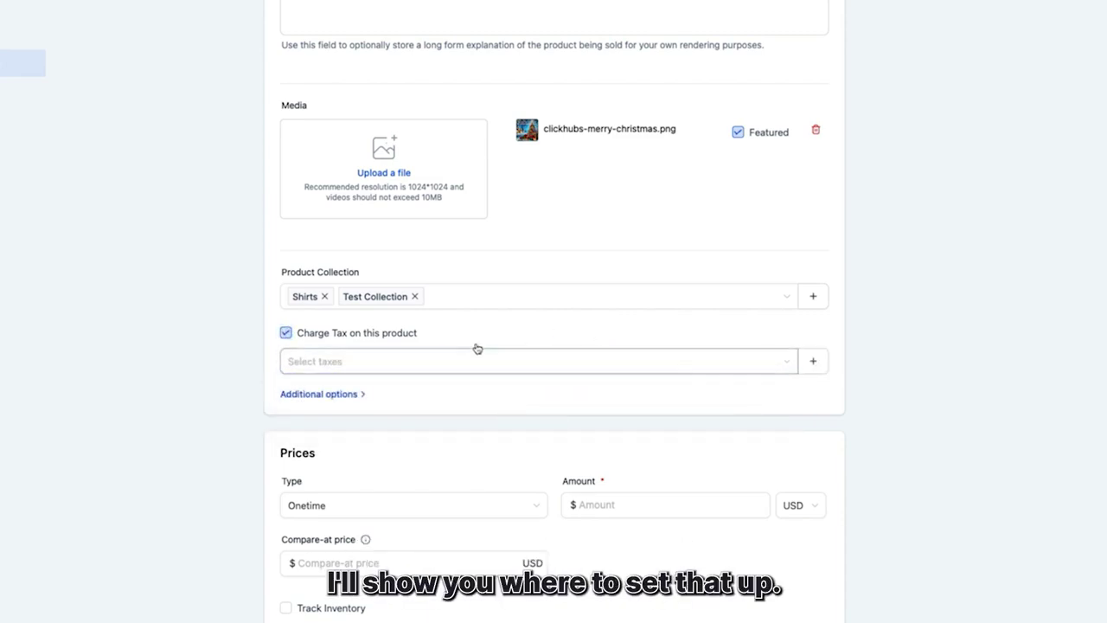
# Step: Expand the product's additional options and turn off charging tax on the product
pyautogui.click(333, 397)
pyautogui.scroll(-3, 472, 410)
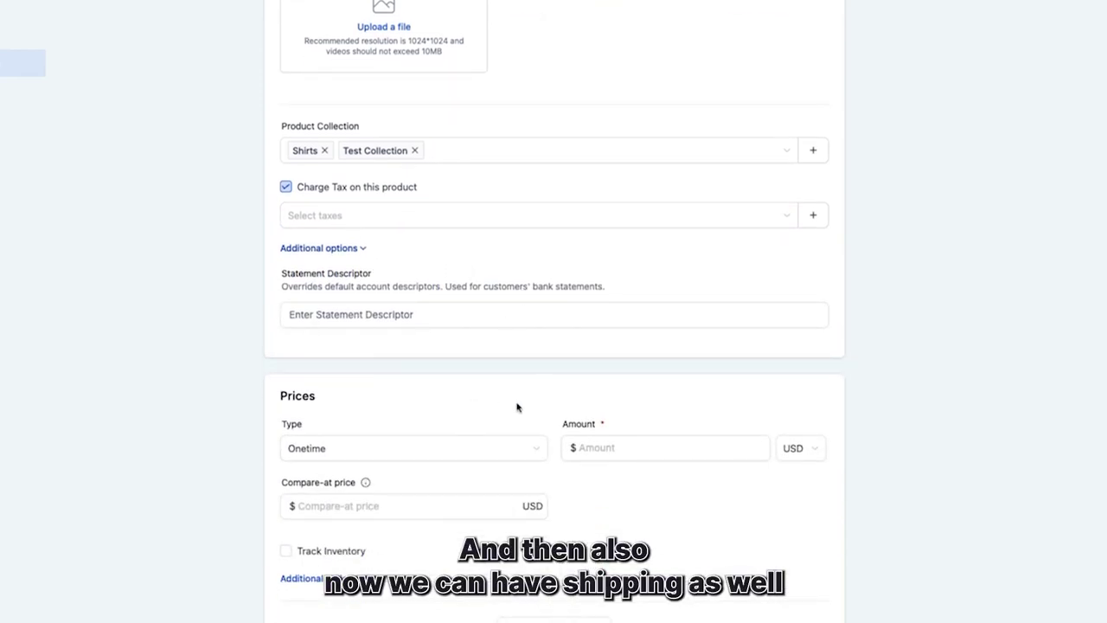
pyautogui.scroll(2, 516, 407)
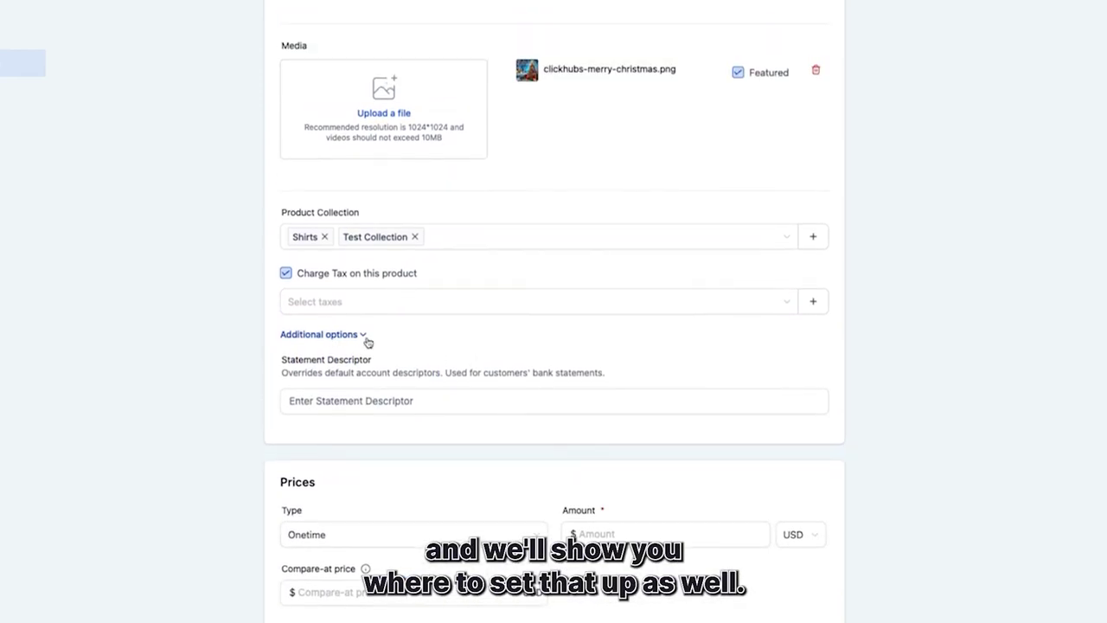
pyautogui.click(285, 273)
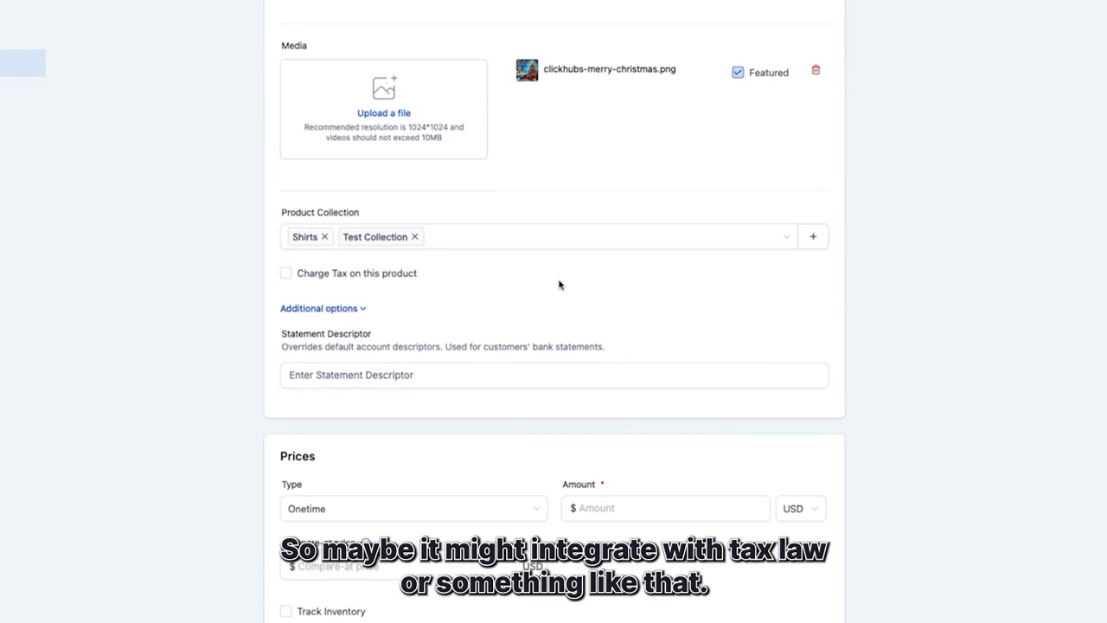
# Step: Examine the statement descriptor option that overrides the default account name on customers' bank statements
pyautogui.scroll(-1, 560, 285)
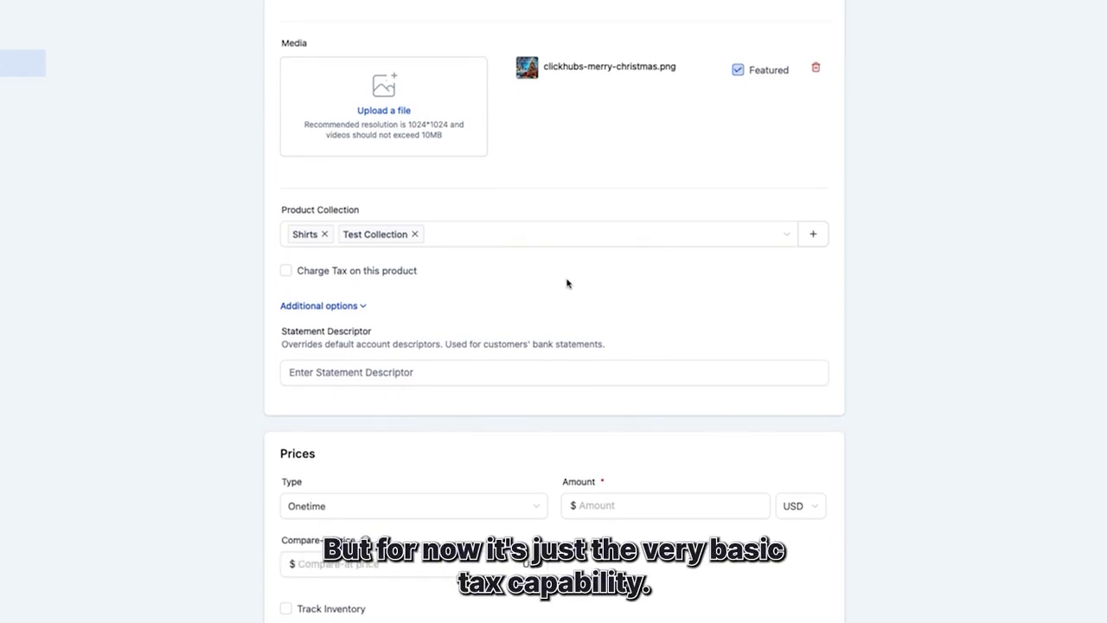
pyautogui.scroll(-2, 566, 282)
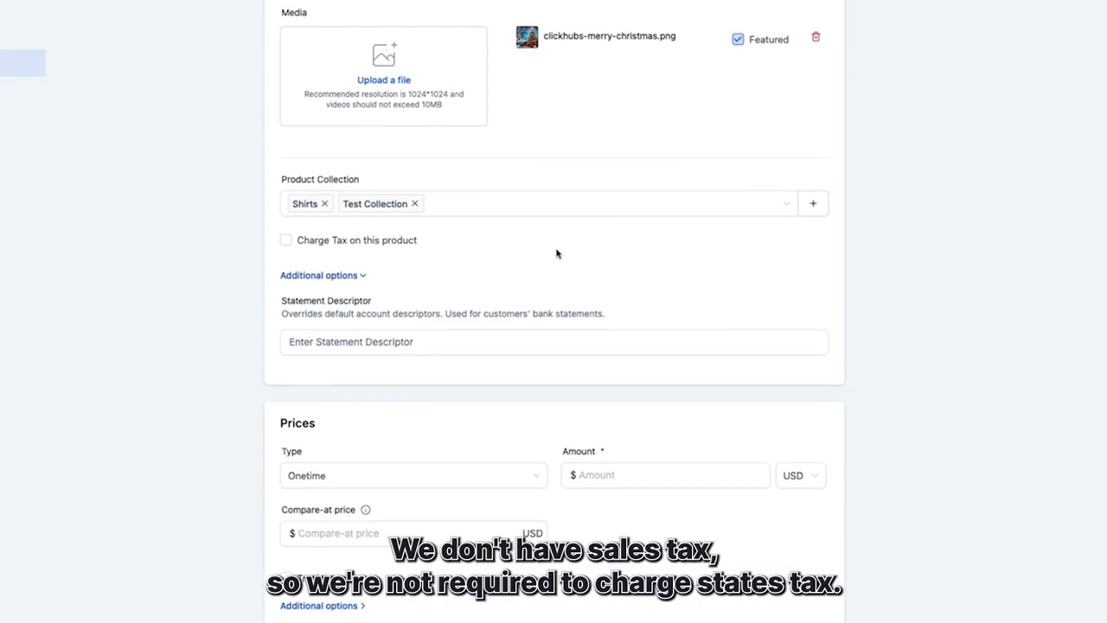
pyautogui.scroll(-1, 553, 254)
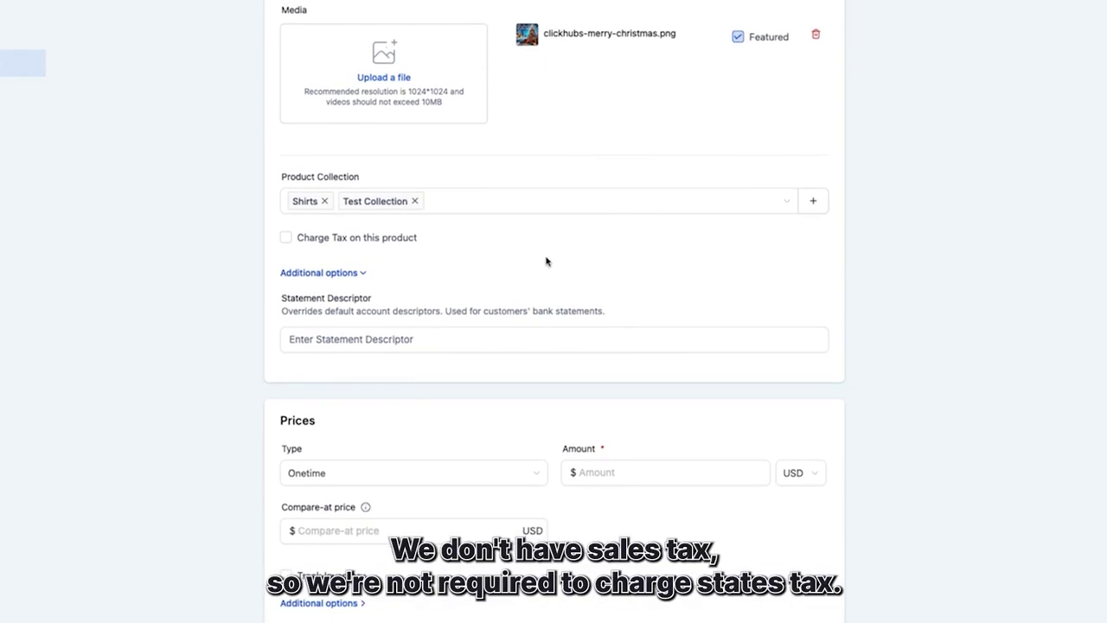
pyautogui.scroll(-2, 549, 255)
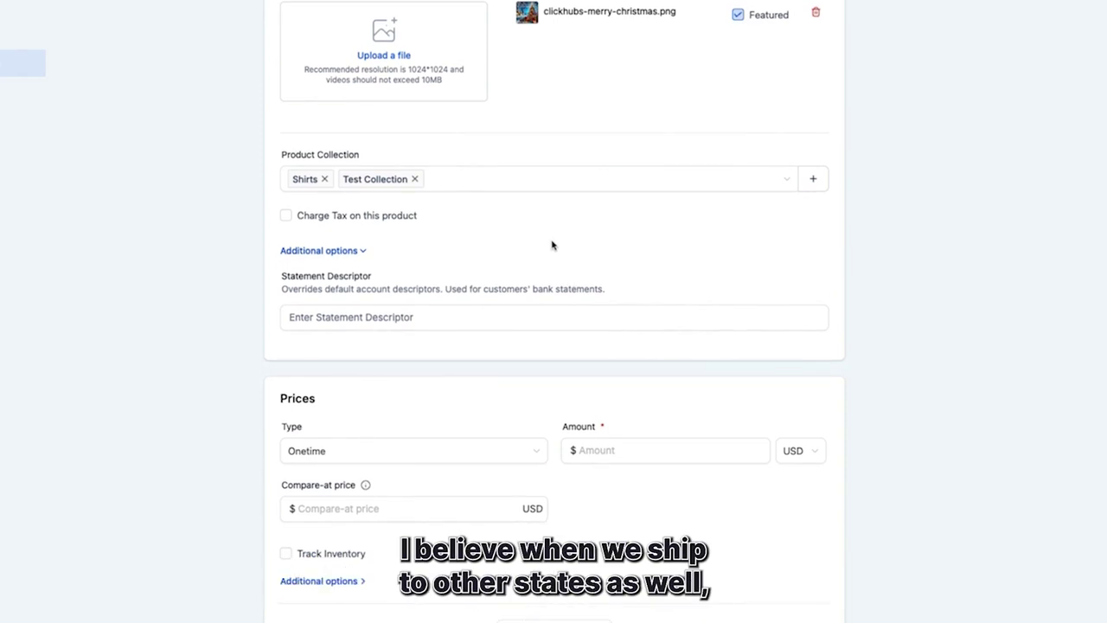
pyautogui.scroll(-1, 573, 243)
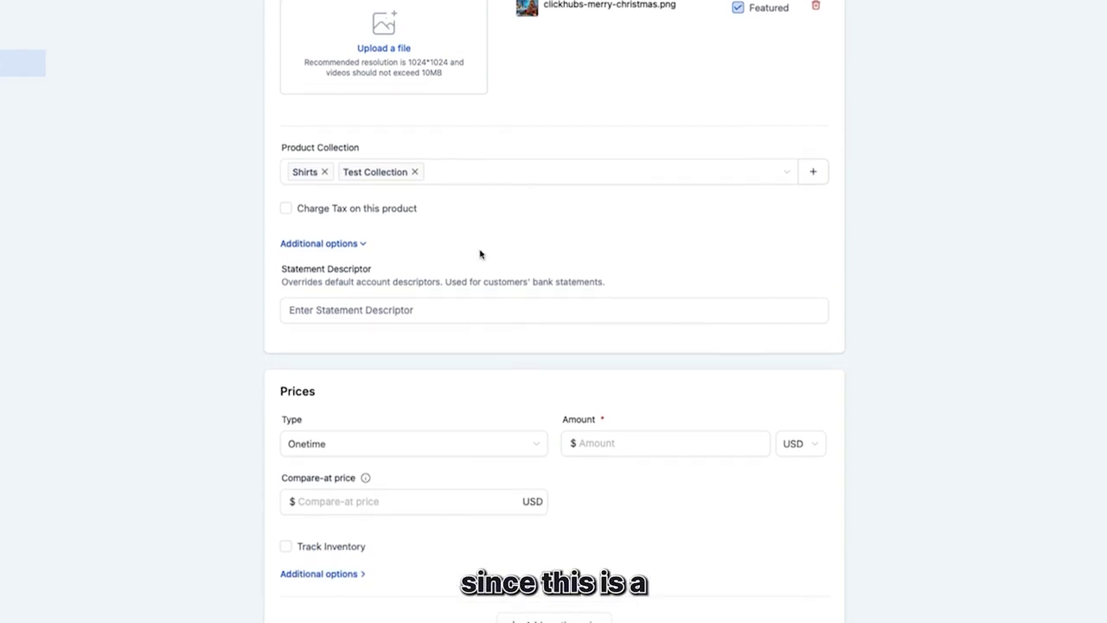
pyautogui.click(286, 313)
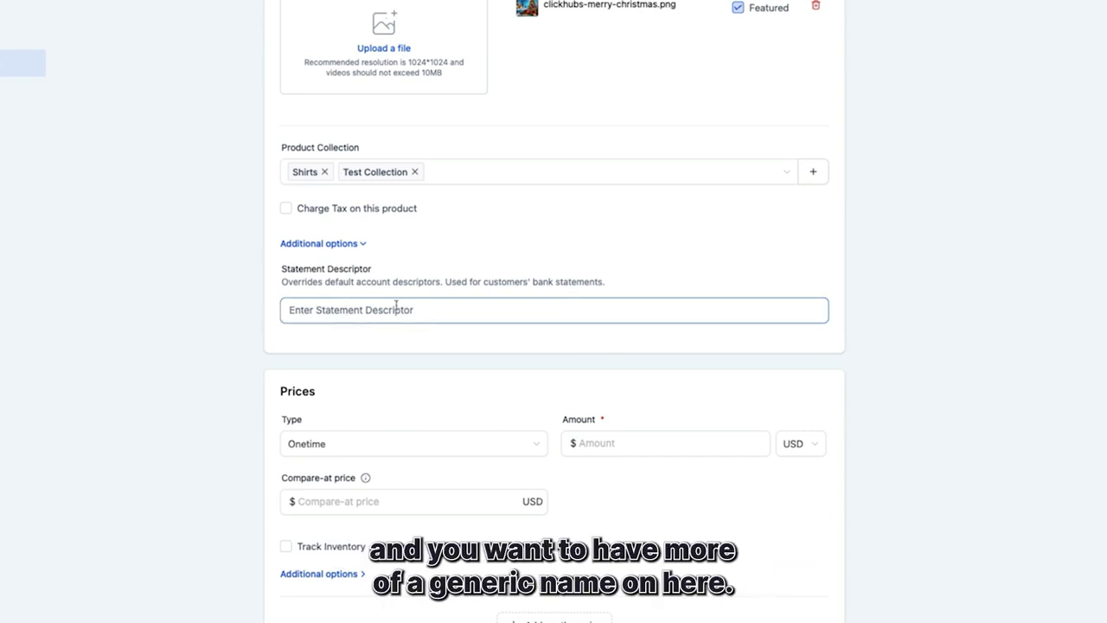
pyautogui.scroll(-2, 381, 435)
# Step: Price the product as a one-time amount of $20.00 in USD with a compare-at price of $29.97
pyautogui.click(372, 443)
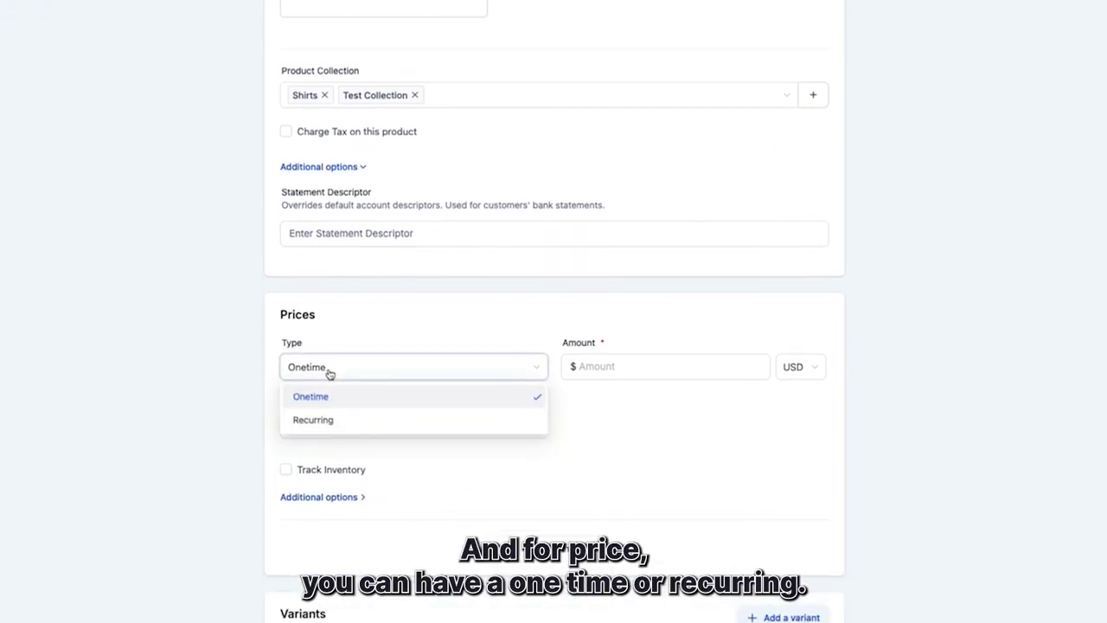
pyautogui.click(403, 245)
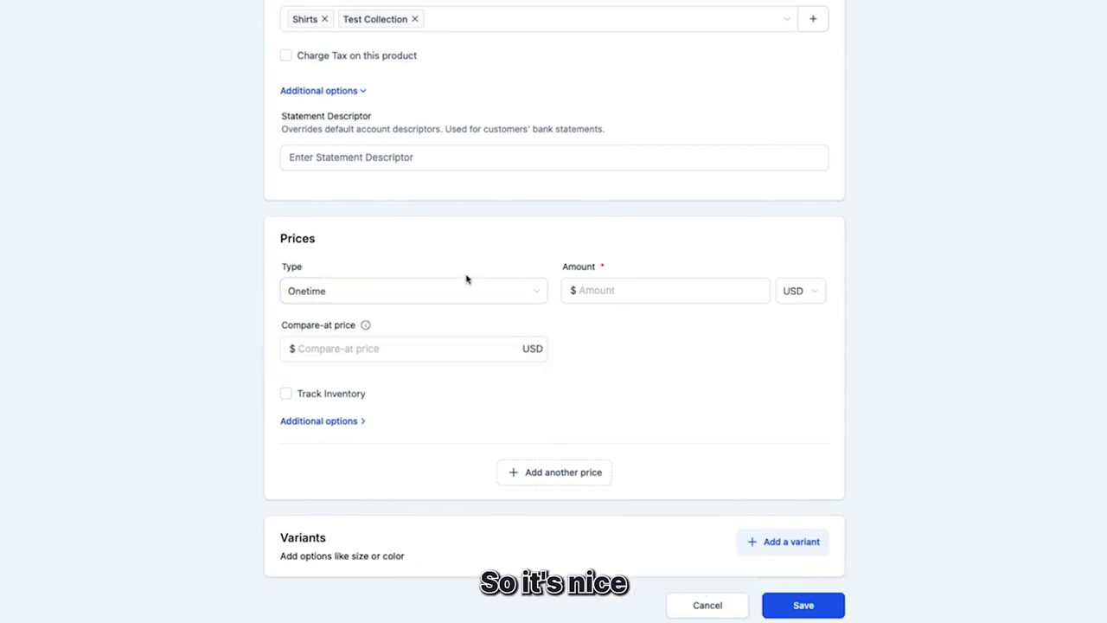
pyautogui.click(605, 289)
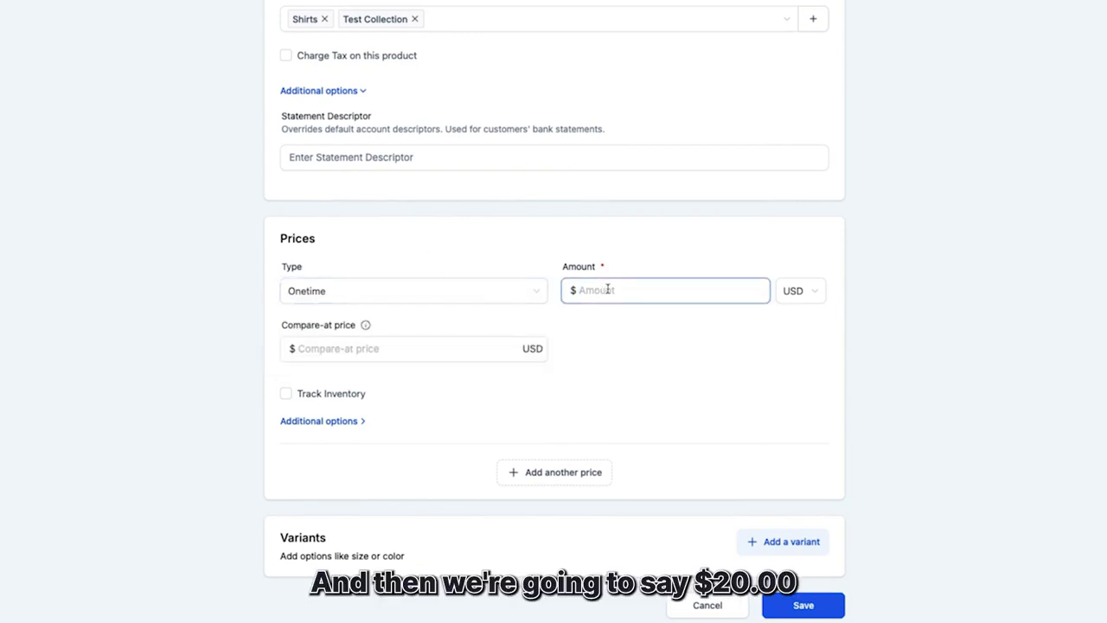
pyautogui.write('20')
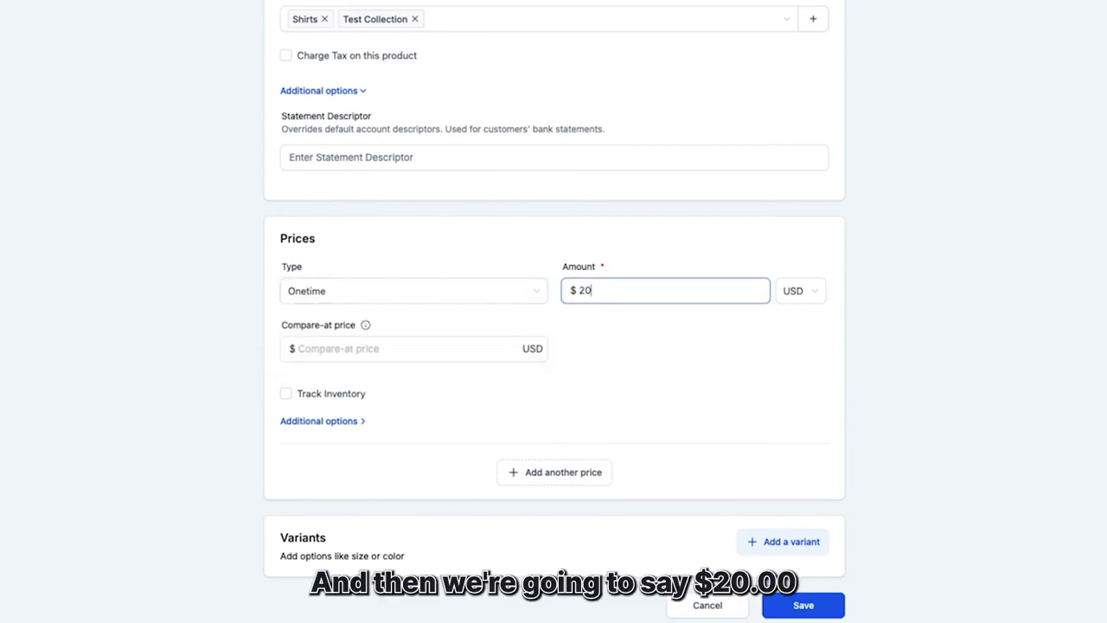
pyautogui.click(797, 296)
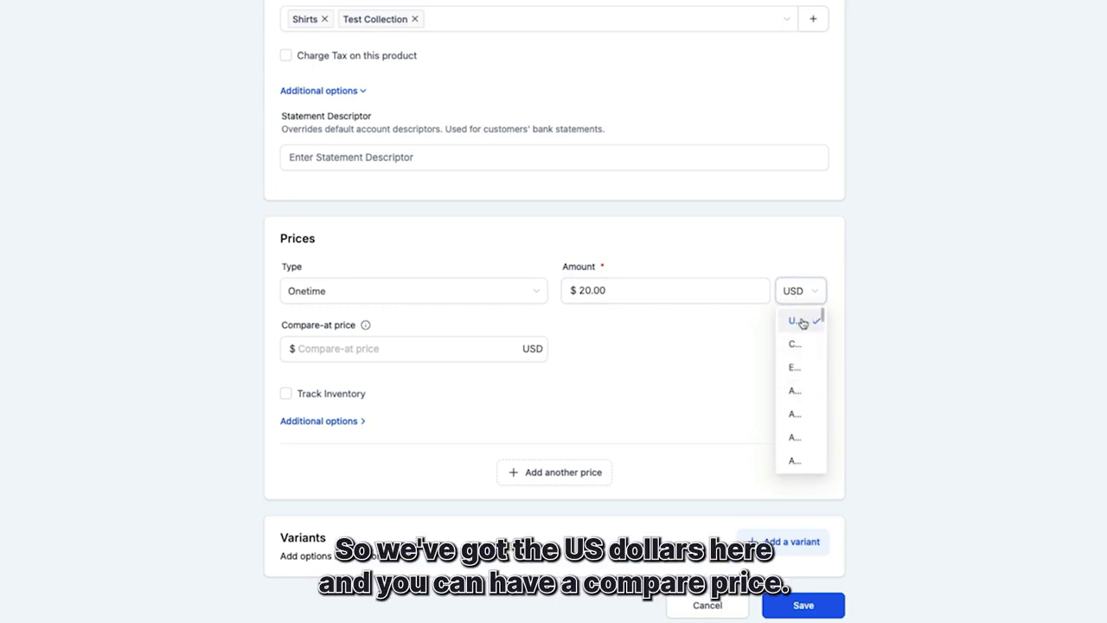
pyautogui.click(871, 276)
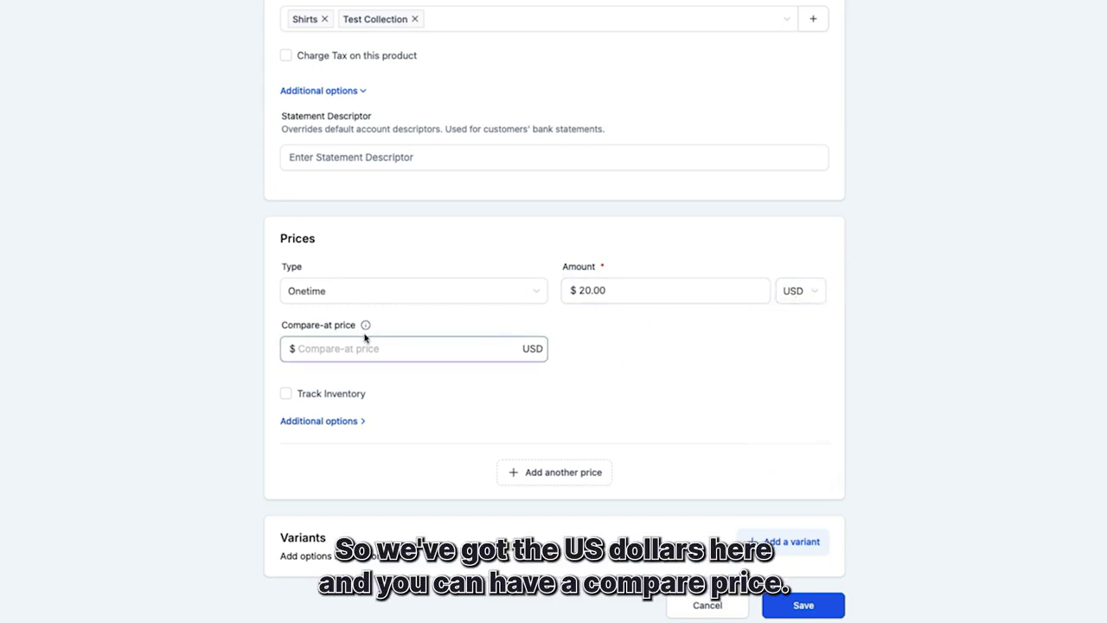
pyautogui.write('29.97')
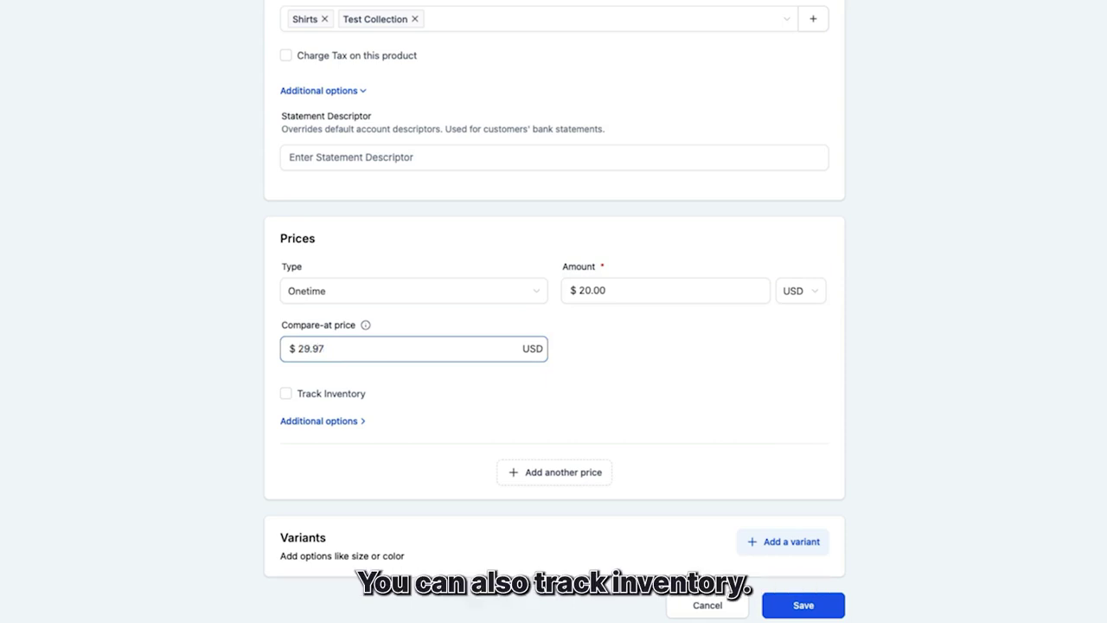
# Step: Turn on inventory tracking for the price and set the available quantity to 10
pyautogui.click(285, 393)
pyautogui.scroll(-1, 513, 421)
pyautogui.click(600, 379)
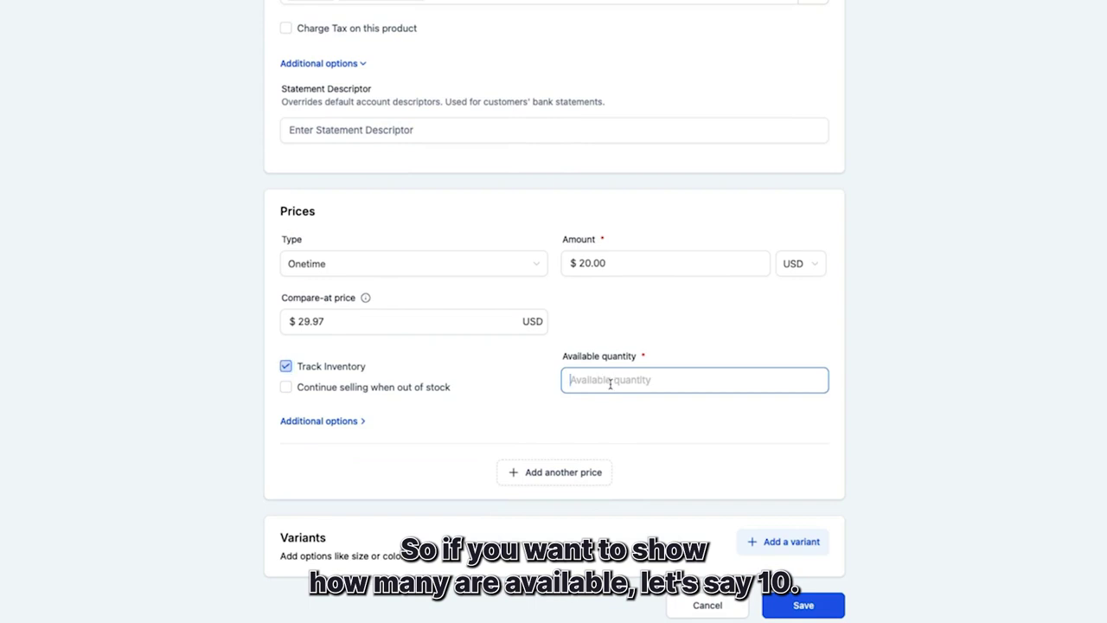
pyautogui.write('10')
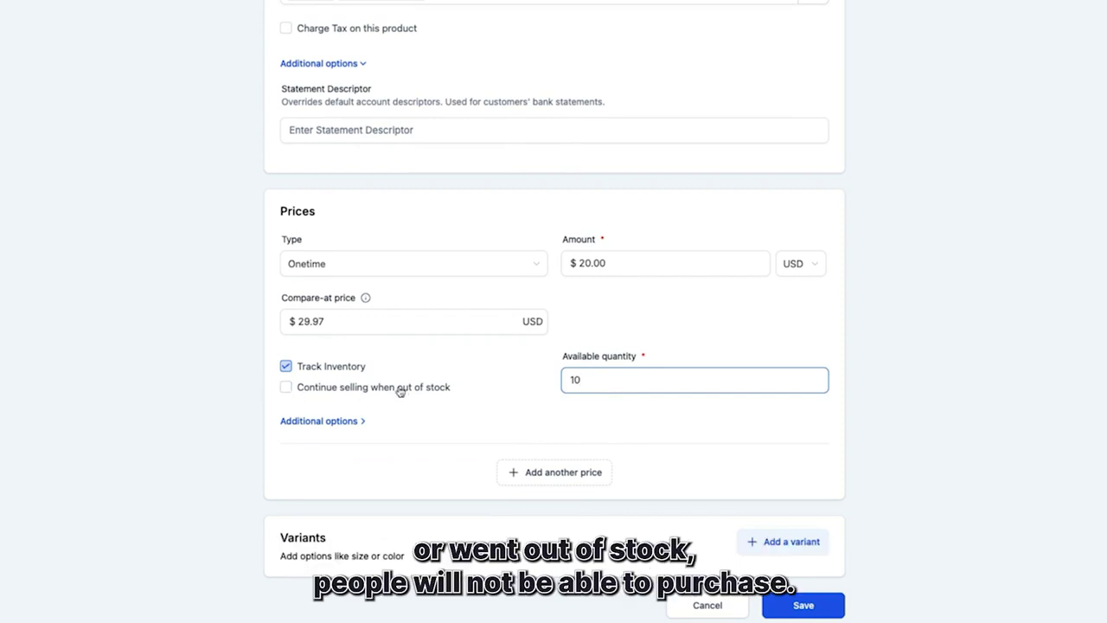
# Step: Expand the price's additional options and try enabling a membership offer to examine the selectable offers
pyautogui.click(318, 420)
pyautogui.scroll(-2, 439, 427)
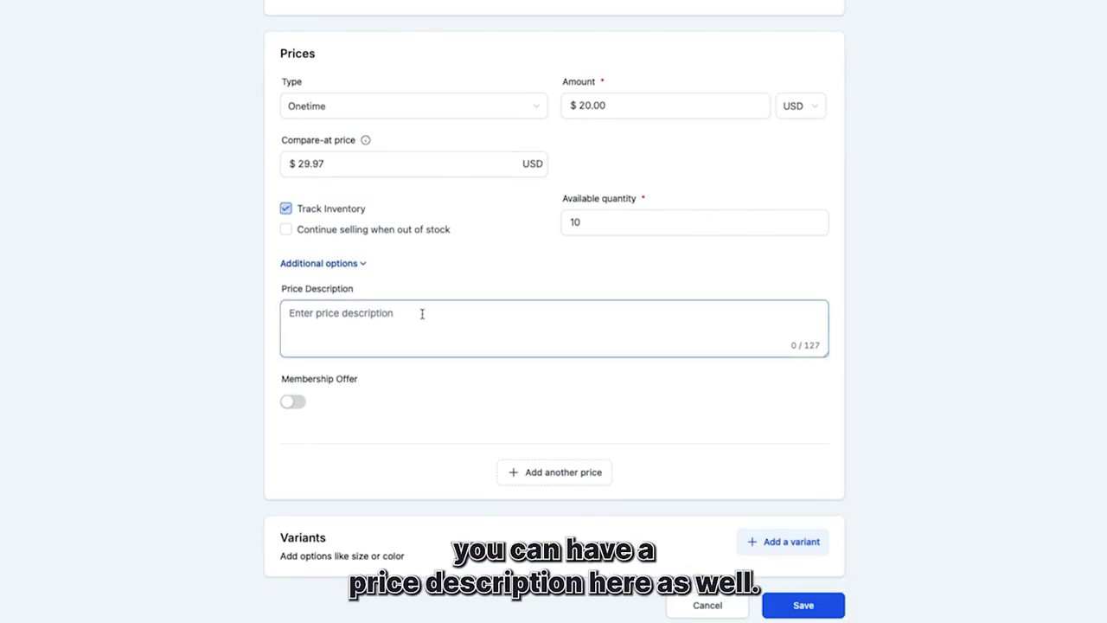
pyautogui.click(294, 401)
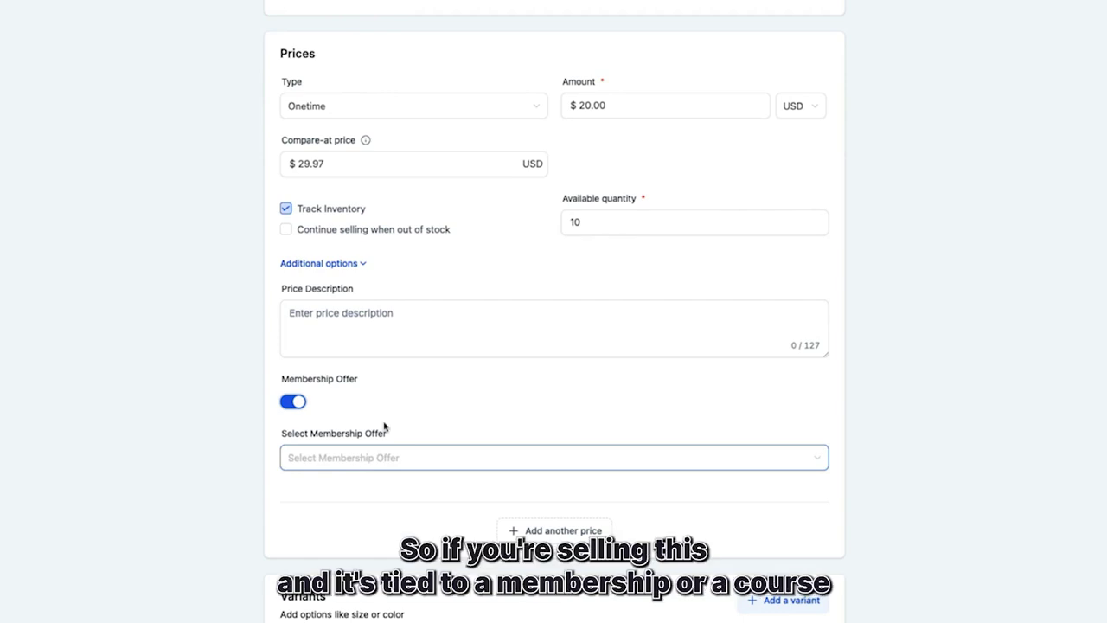
pyautogui.scroll(-1, 494, 151)
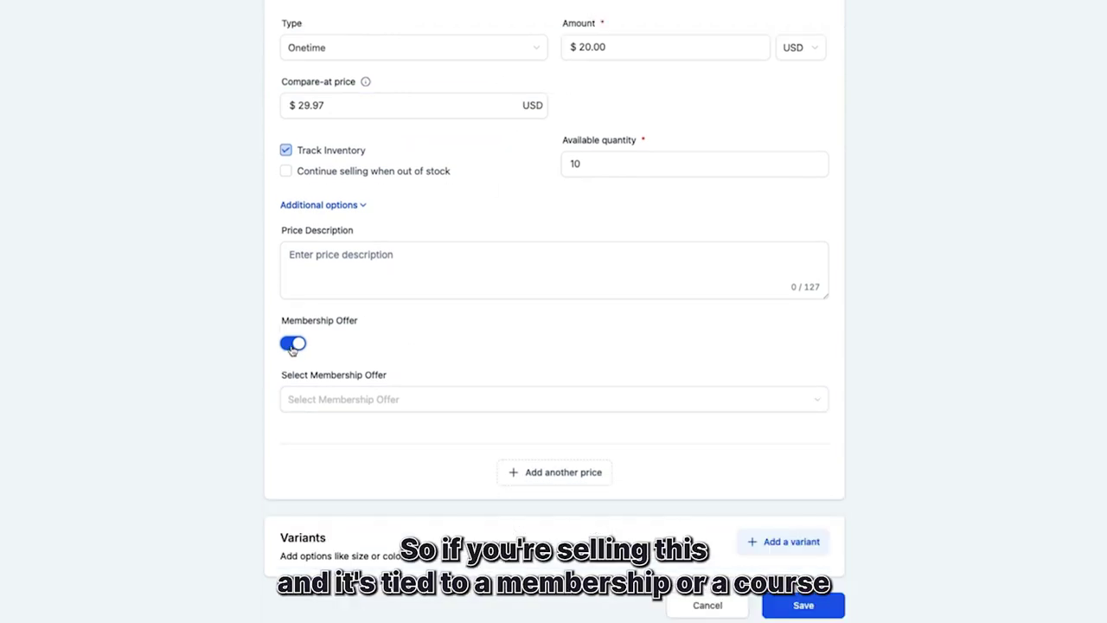
pyautogui.click(342, 399)
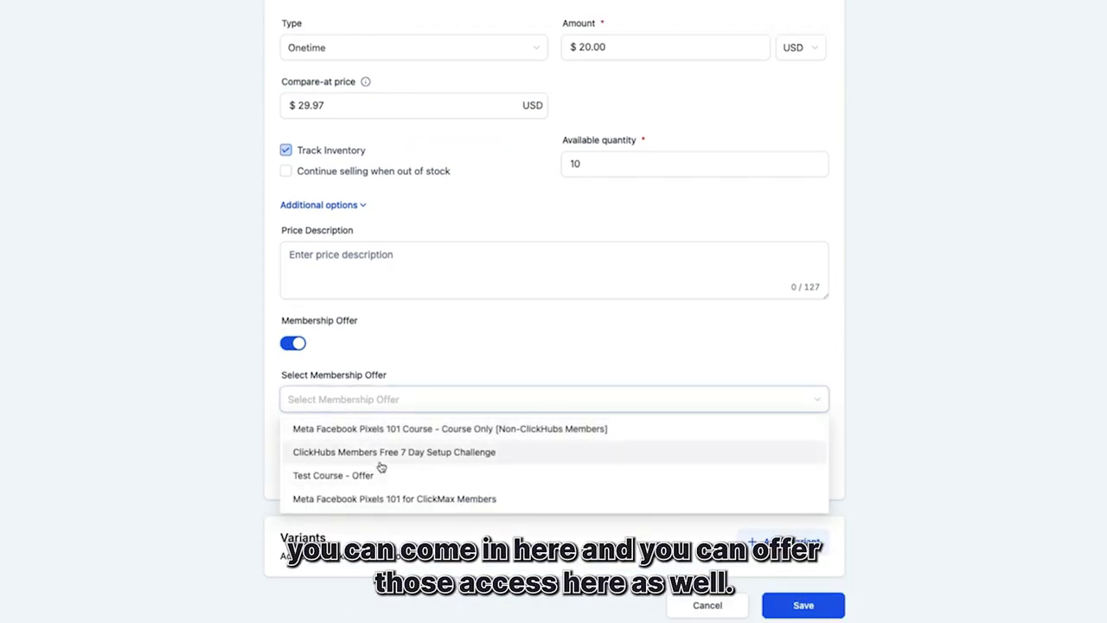
pyautogui.click(360, 407)
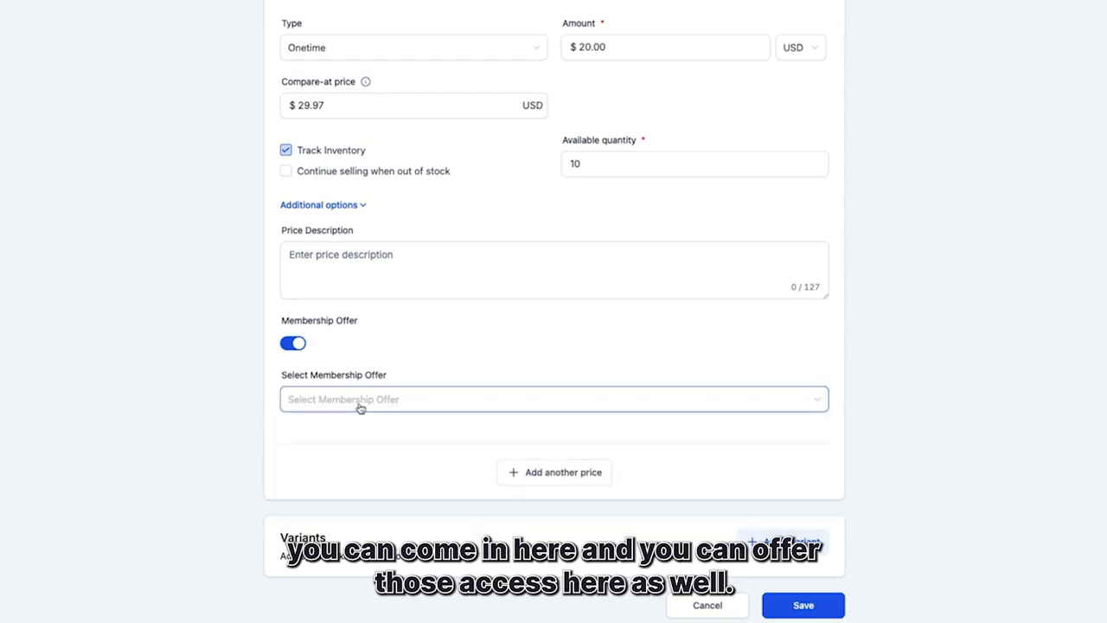
# Step: Turn off the membership offer, and try adding another price to examine its type choices before deleting that extra price
pyautogui.click(568, 476)
pyautogui.scroll(-3, 551, 415)
pyautogui.click(298, 165)
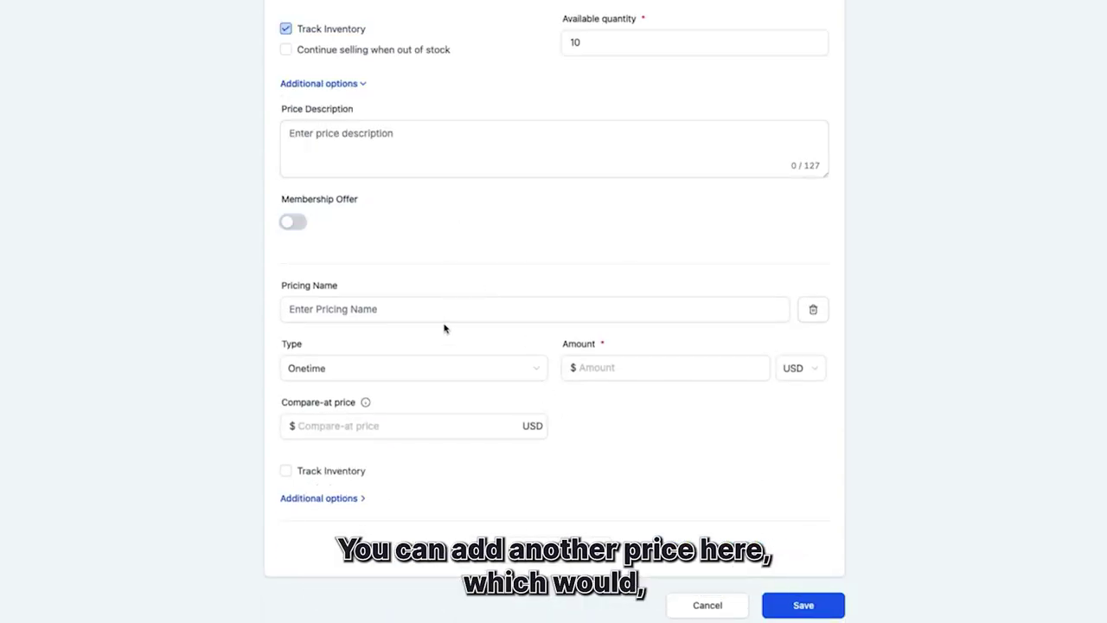
pyautogui.click(348, 370)
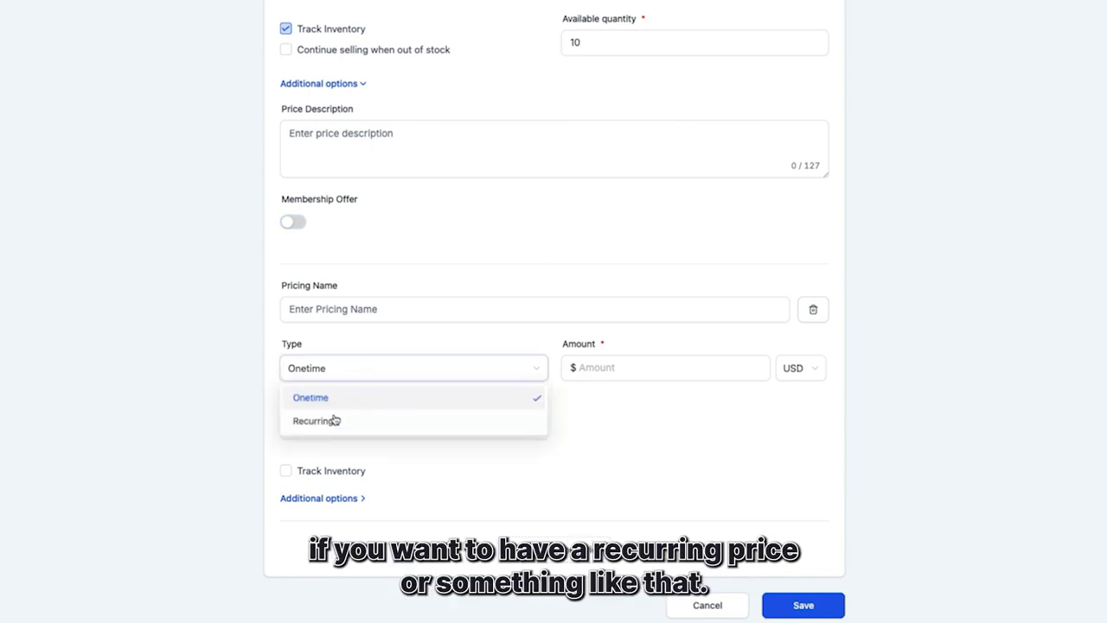
pyautogui.click(781, 432)
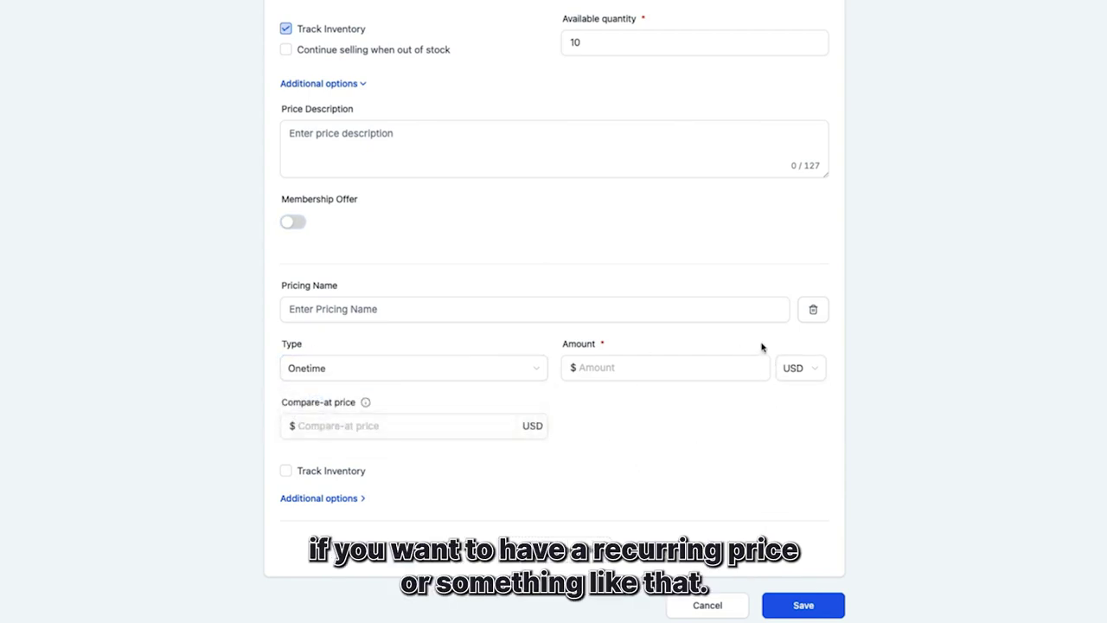
pyautogui.click(809, 316)
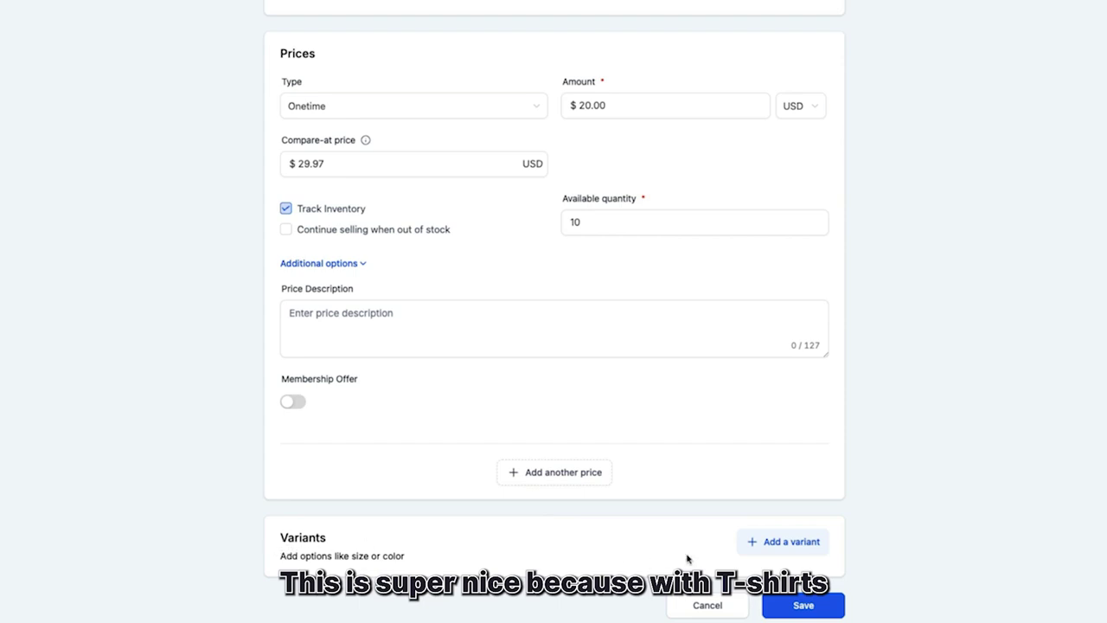
# Step: Add a variant option named Size with the values S, M, L, XL and 2XL
pyautogui.click(782, 542)
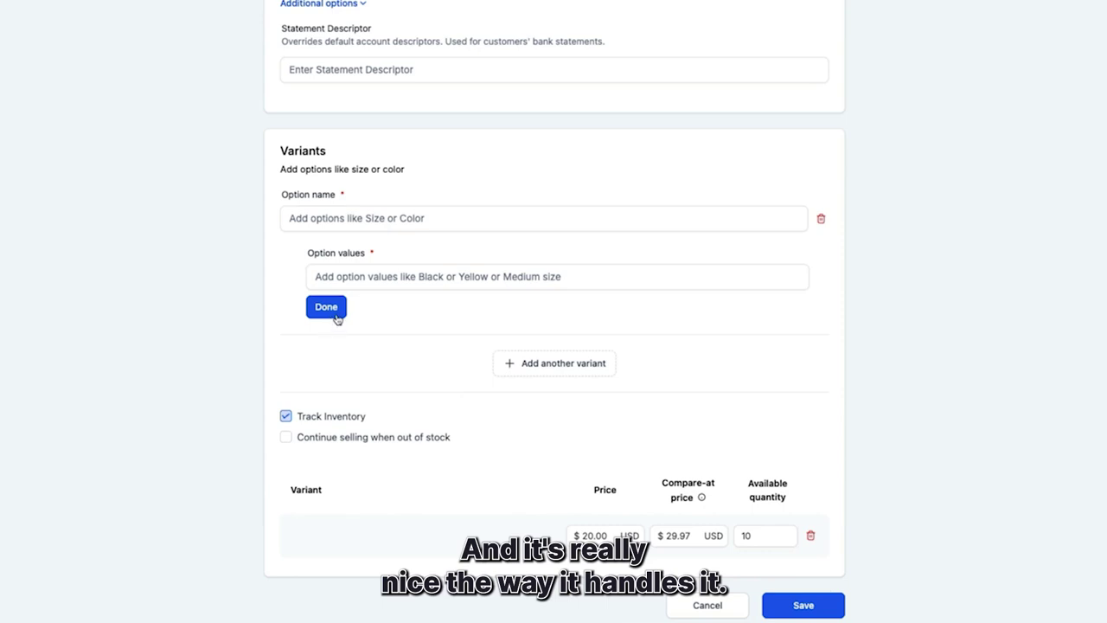
pyautogui.click(374, 218)
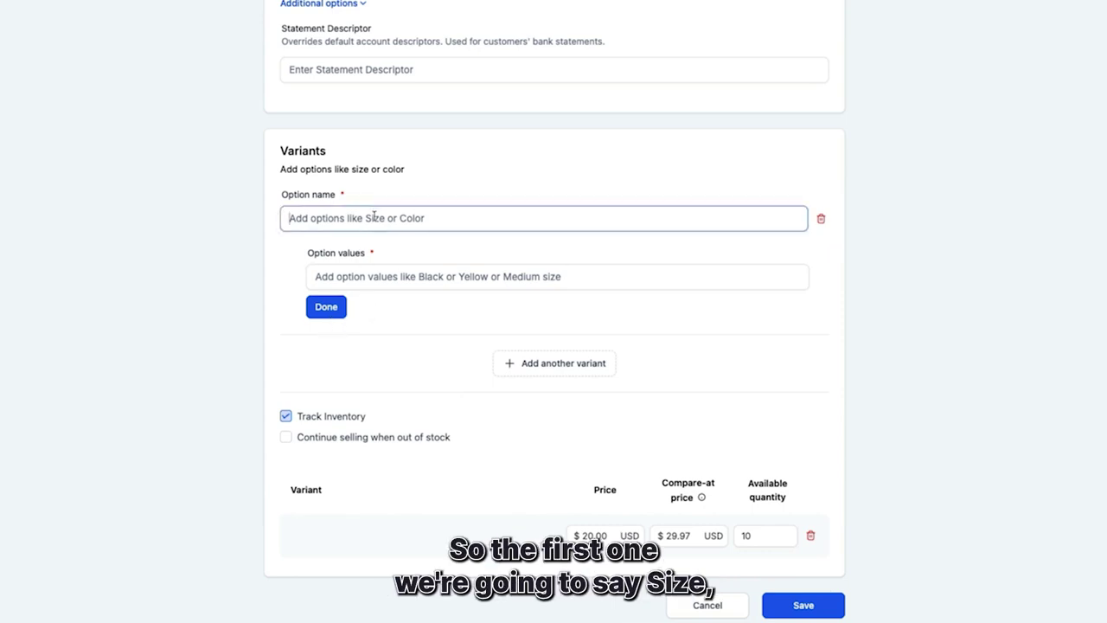
pyautogui.write('Size')
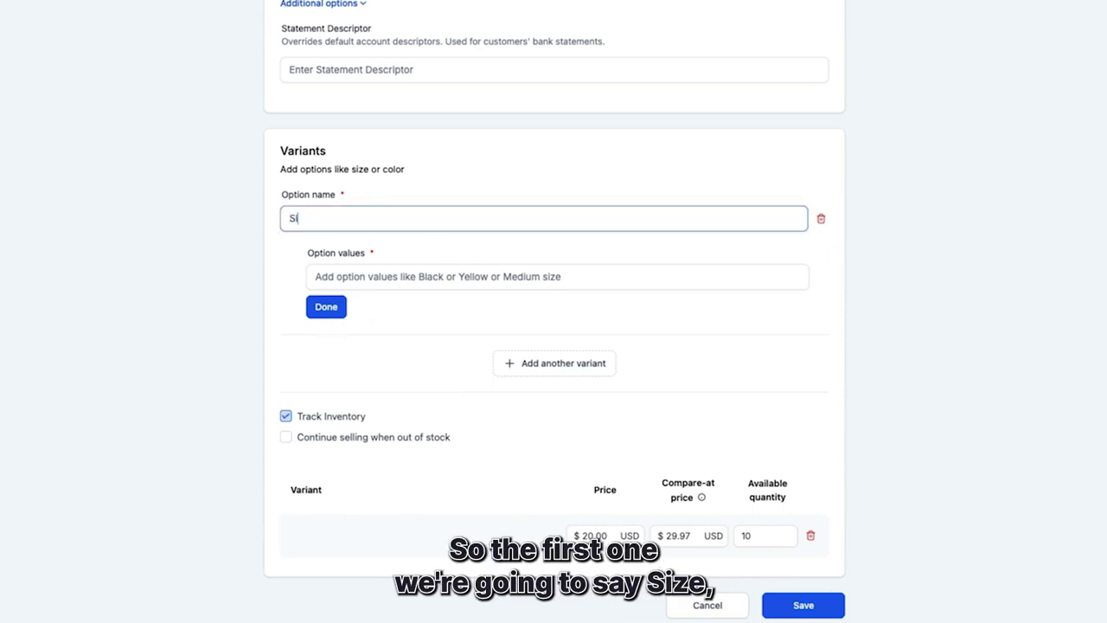
pyautogui.click(405, 279)
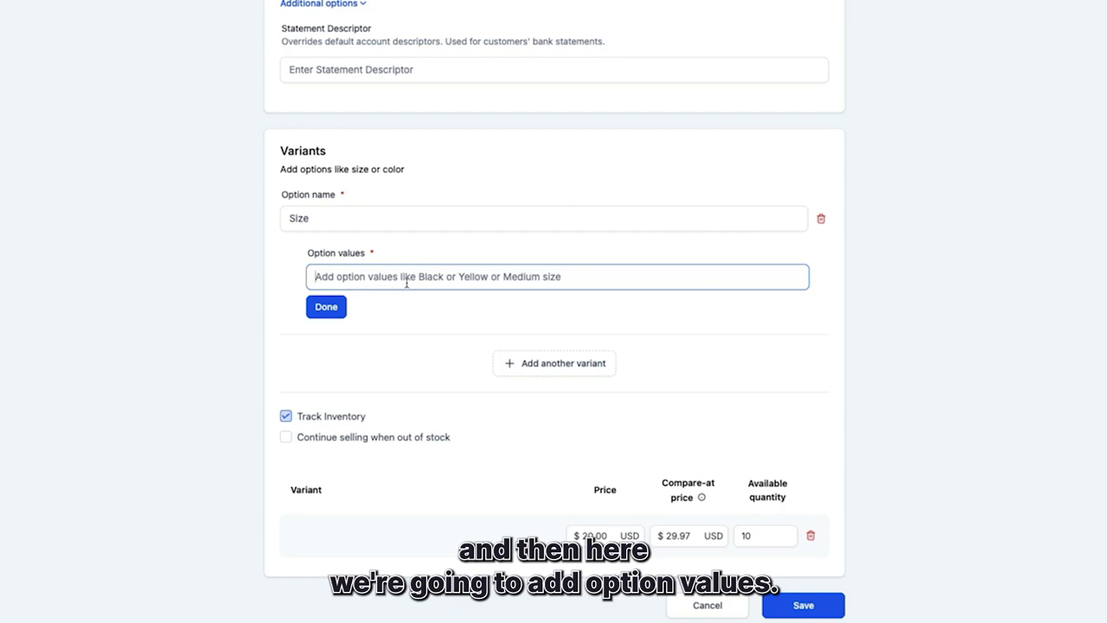
pyautogui.write('S')
pyautogui.click(557, 308)
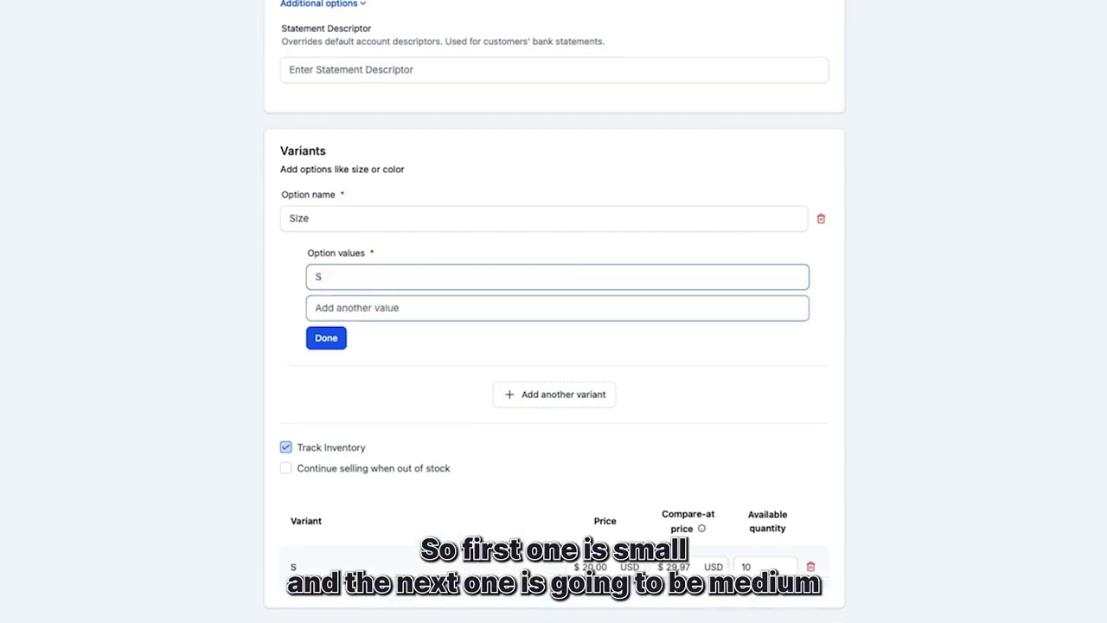
pyautogui.write('M')
pyautogui.press('Tab')
pyautogui.write('L')
pyautogui.press('Tab')
pyautogui.write('XL')
pyautogui.press('Tab')
pyautogui.write('2')
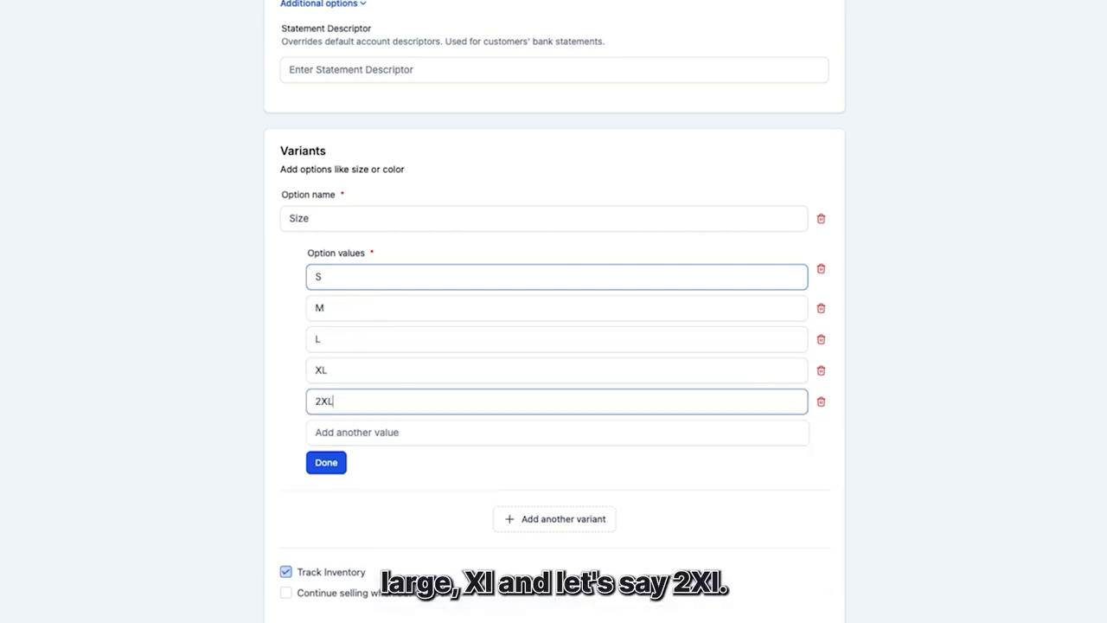
pyautogui.click(332, 467)
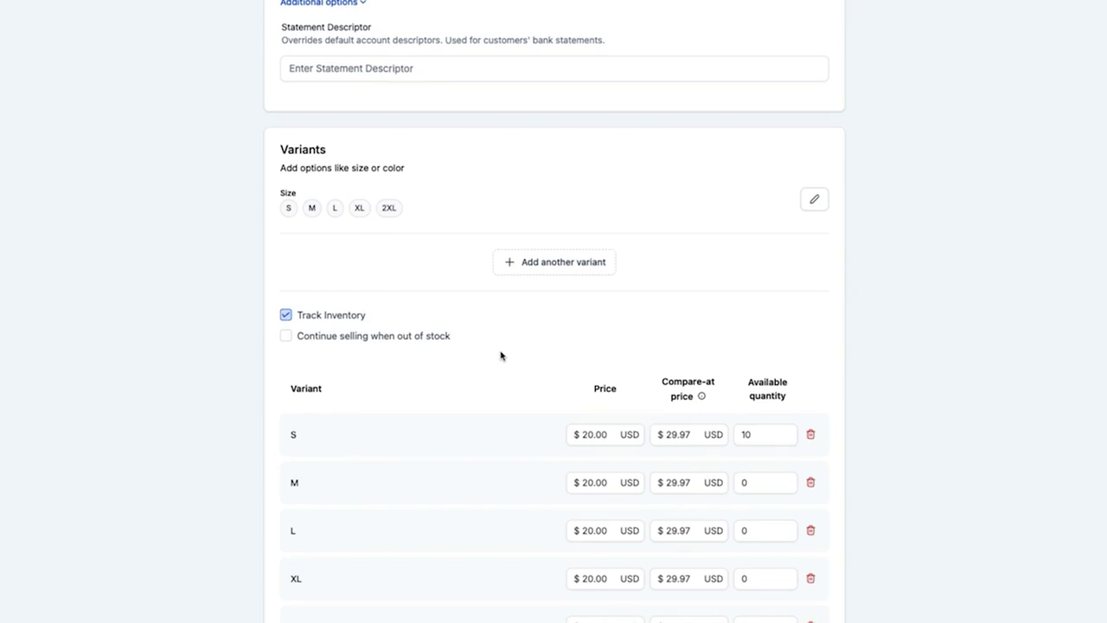
# Step: Set the available quantities of the size variants to 1 for M, 5 for L, 2 for XL and 3 for 2XL
pyautogui.scroll(-1, 500, 355)
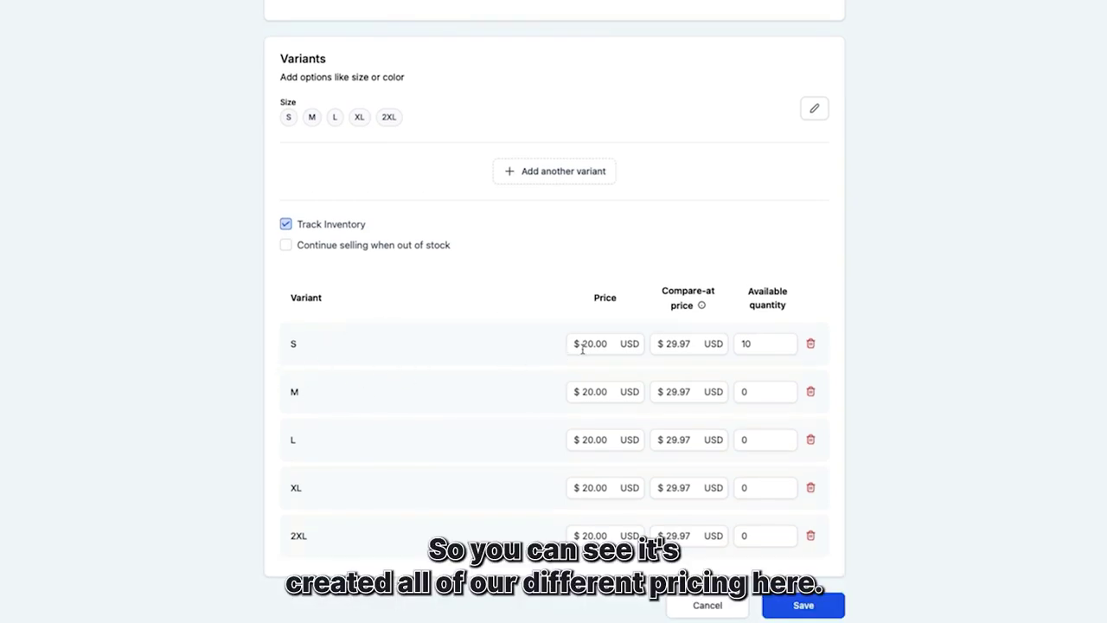
pyautogui.click(756, 340)
pyautogui.click(749, 394)
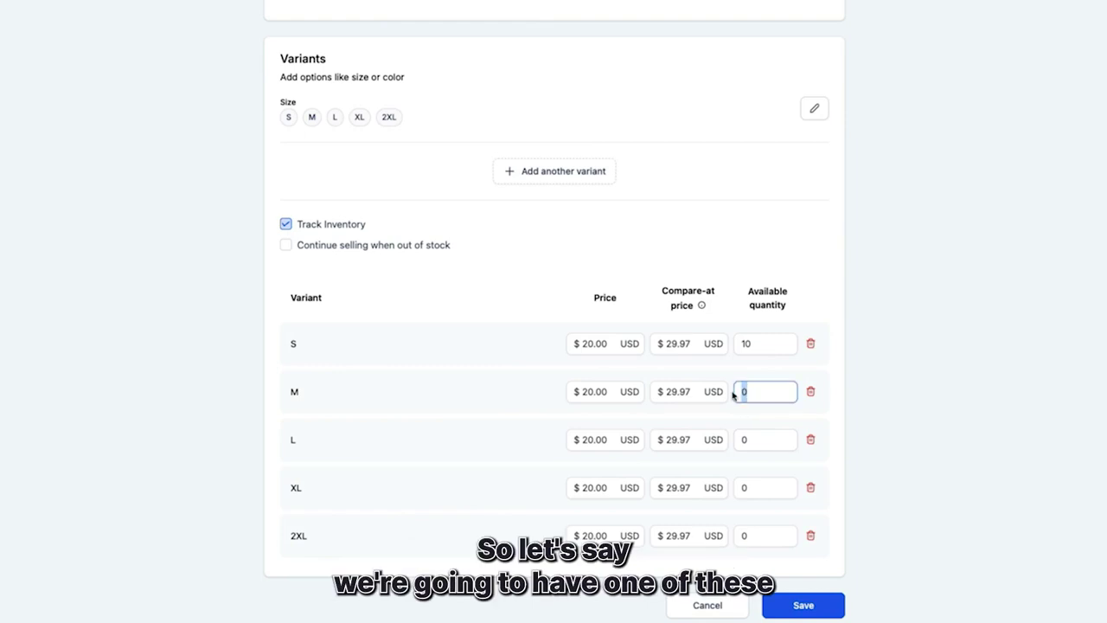
pyautogui.write('1')
pyautogui.click(753, 439)
pyautogui.write('5')
pyautogui.click(749, 489)
pyautogui.write('2')
pyautogui.click(737, 535)
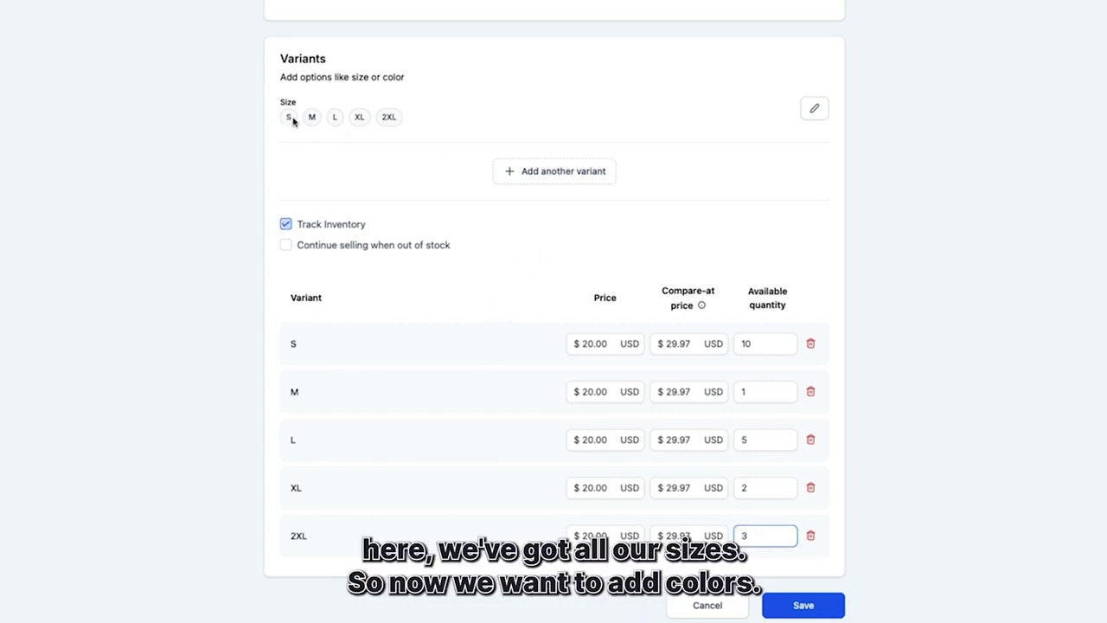
# Step: Add a second variant option named Color with the values Black, Blue, Red, White and Gray
pyautogui.click(551, 172)
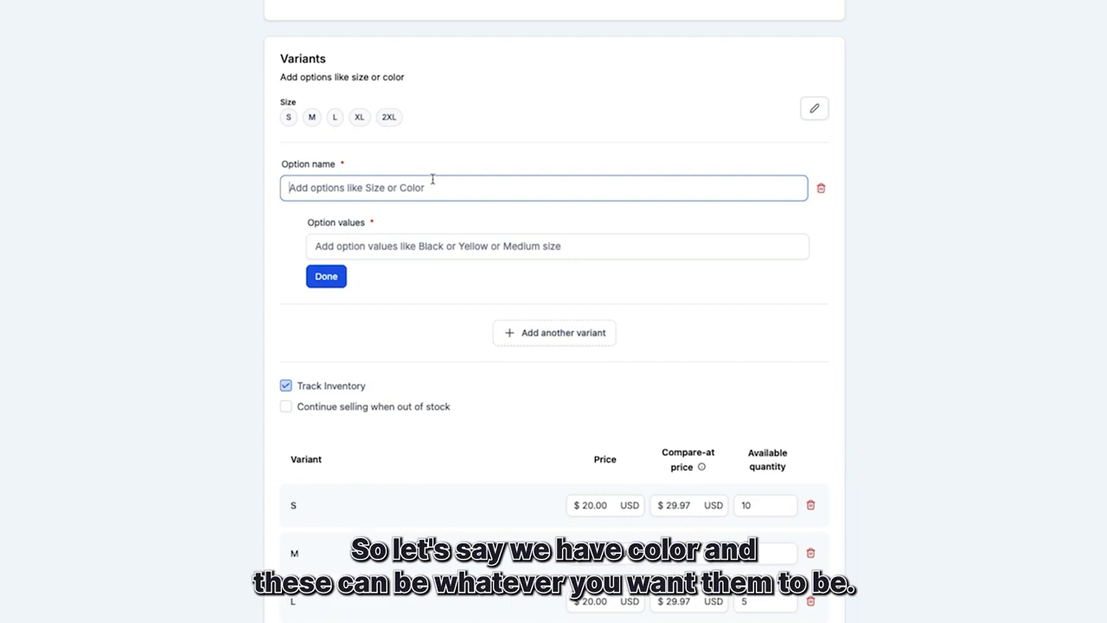
pyautogui.write('Color')
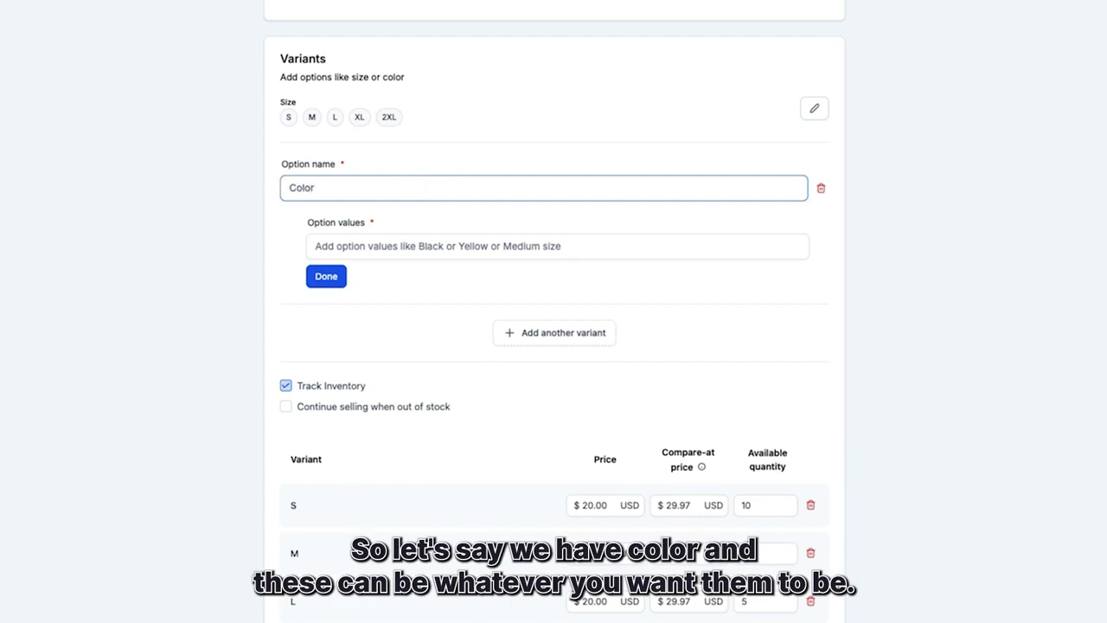
pyautogui.click(345, 245)
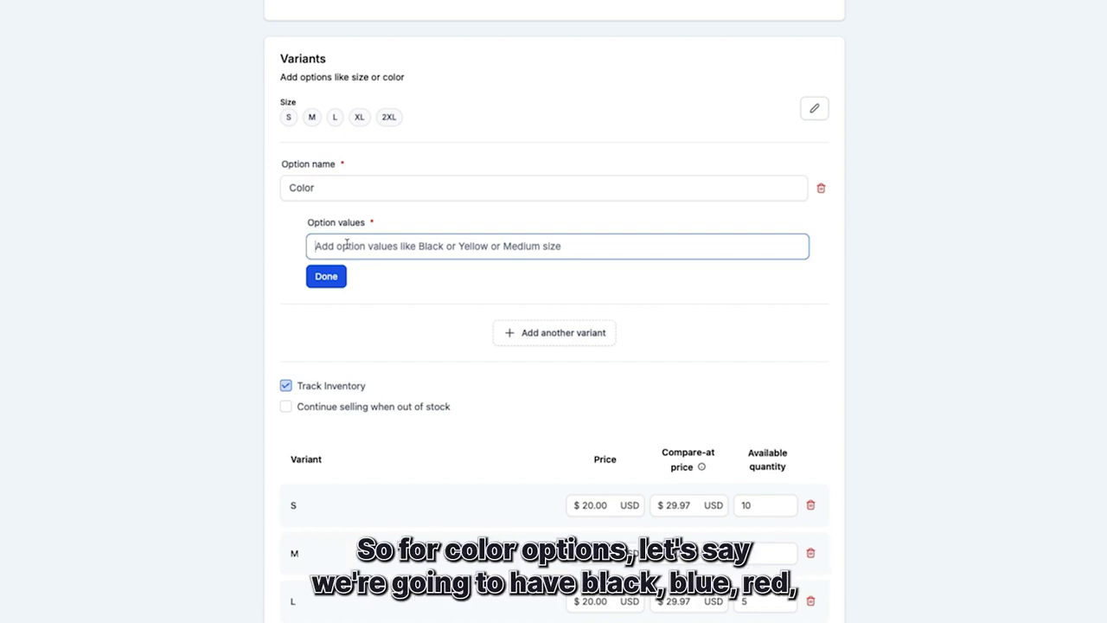
pyautogui.write('Black')
pyautogui.press('Tab')
pyautogui.write('B')
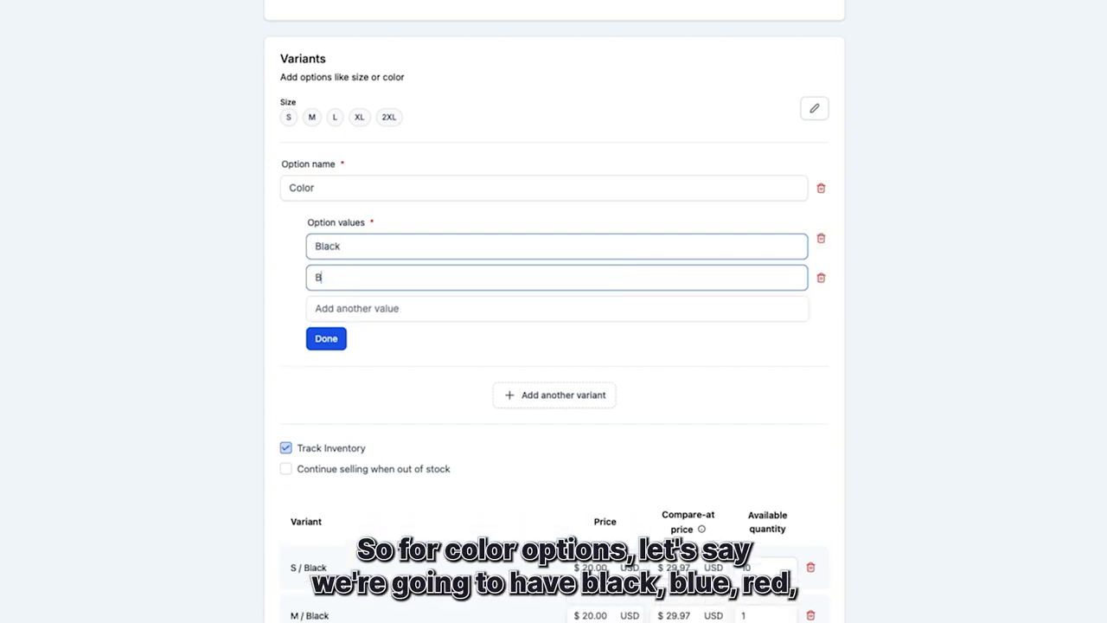
pyautogui.write('lue')
pyautogui.press('Tab')
pyautogui.write('Red')
pyautogui.press('Tab')
pyautogui.write('White')
pyautogui.press('Tab')
pyautogui.write('Gray')
pyautogui.click(326, 437)
# Step: Price the 2XL Gray, White and Red variants at $24.00 and 2XL Blue at $26.00, and save the product
pyautogui.scroll(-5, 571, 385)
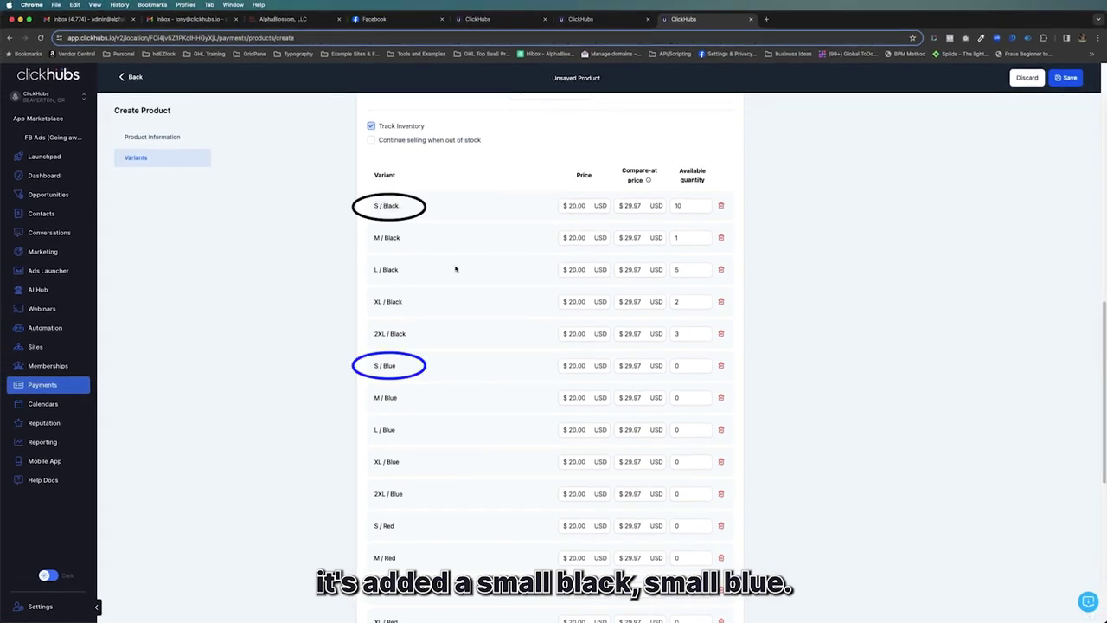
pyautogui.scroll(-5, 406, 325)
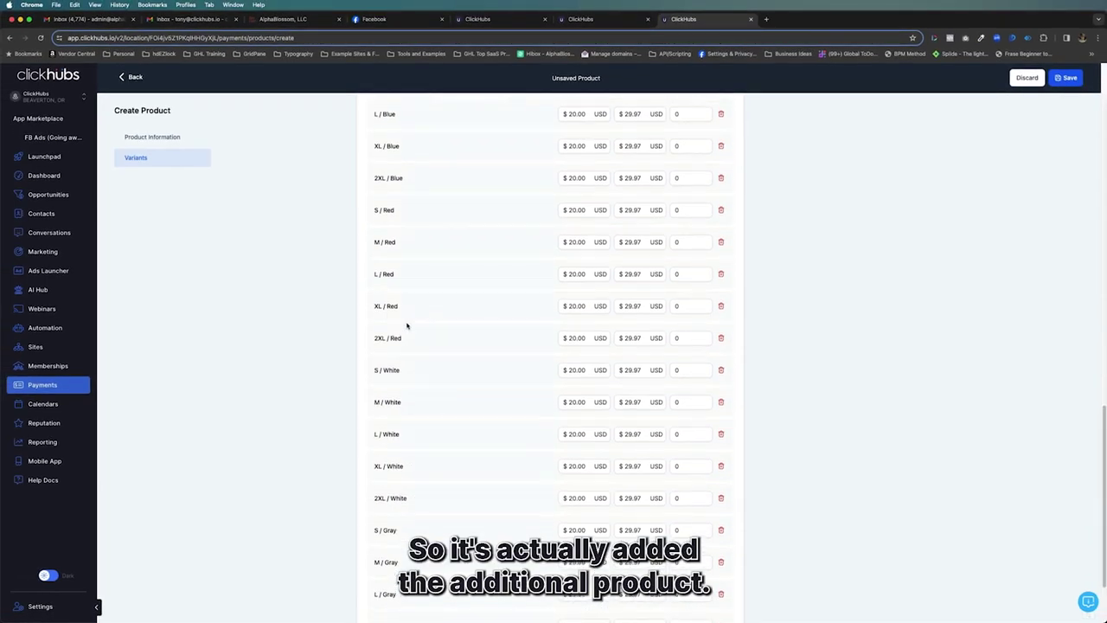
pyautogui.scroll(5, 406, 325)
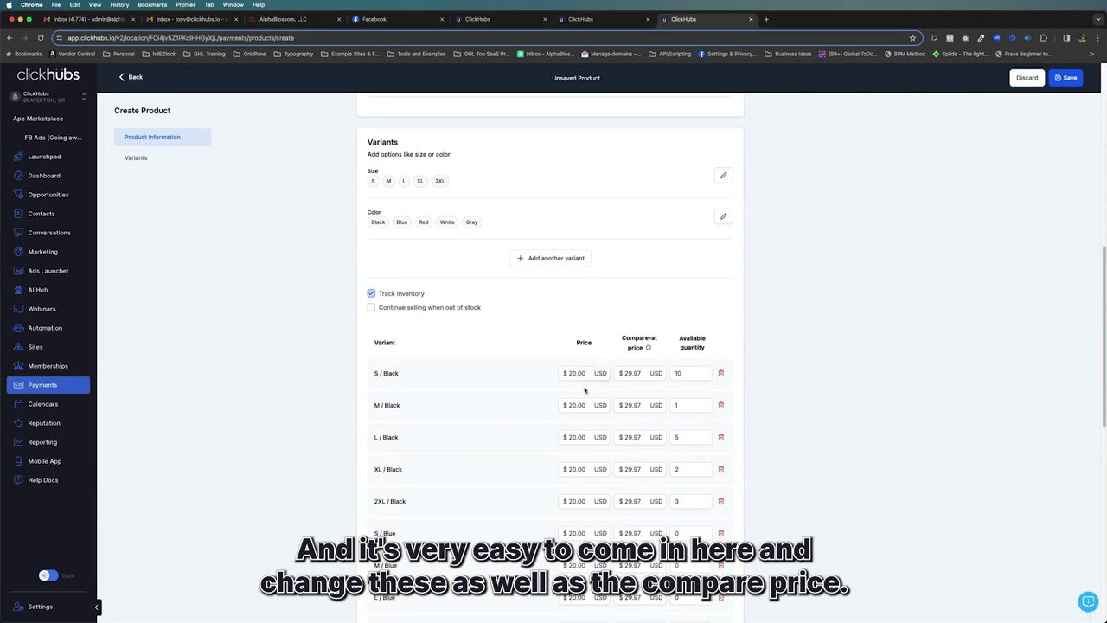
pyautogui.scroll(-2, 634, 375)
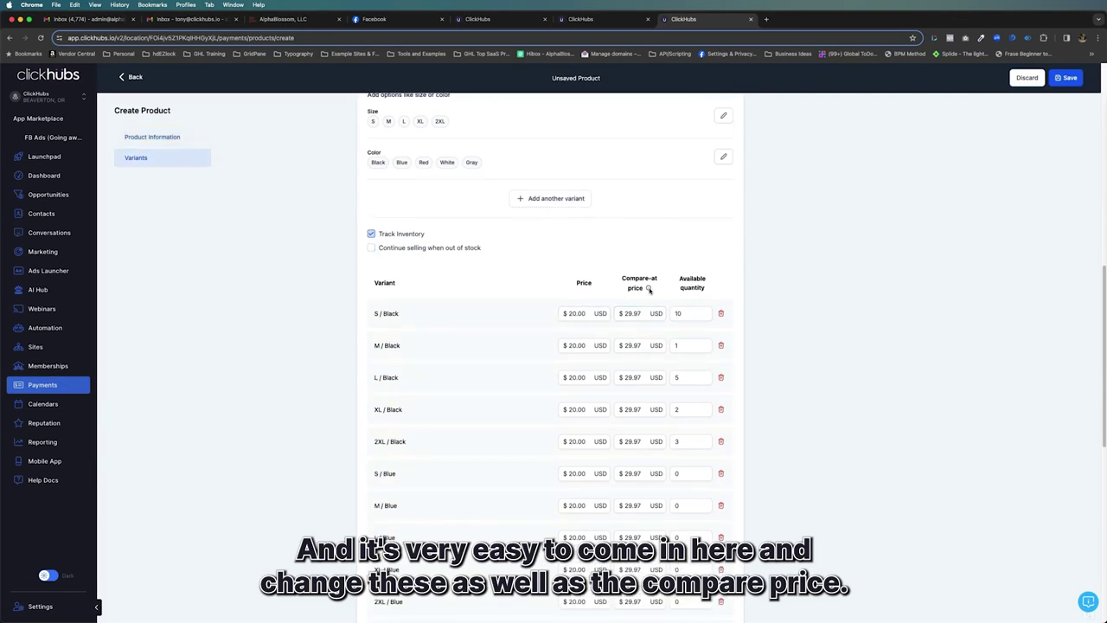
pyautogui.scroll(-10, 641, 378)
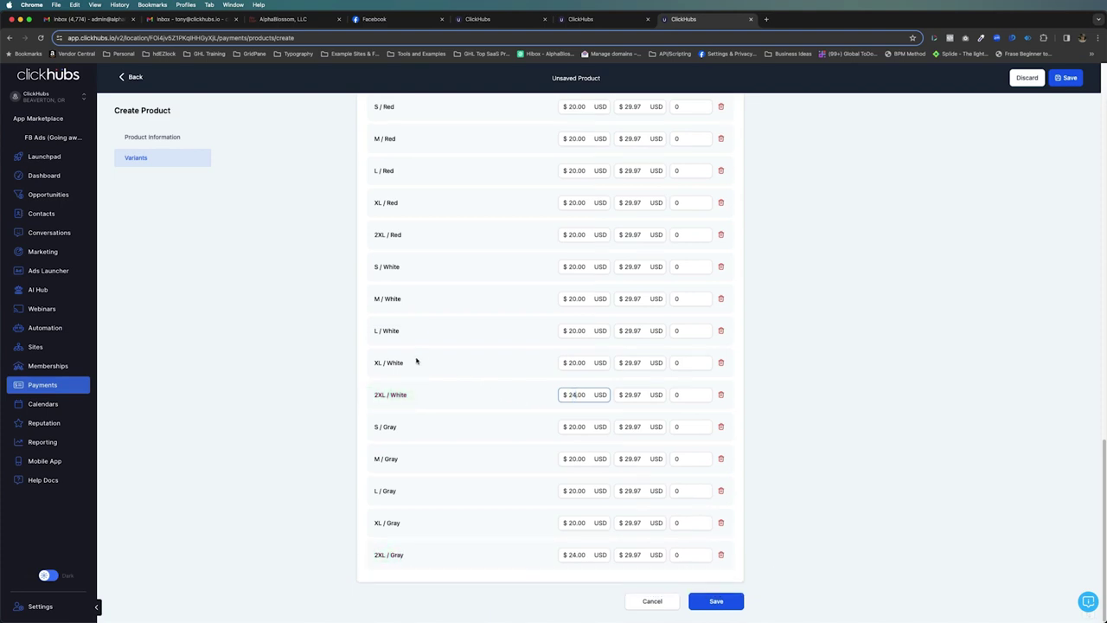
pyautogui.scroll(1, 420, 294)
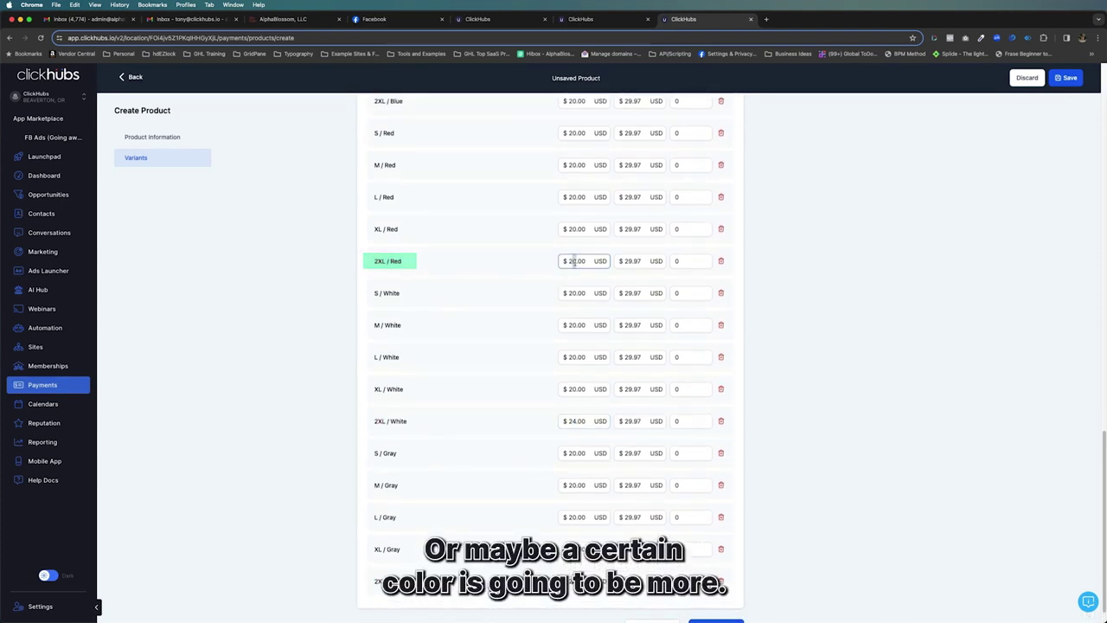
pyautogui.scroll(4, 570, 290)
pyautogui.click(571, 209)
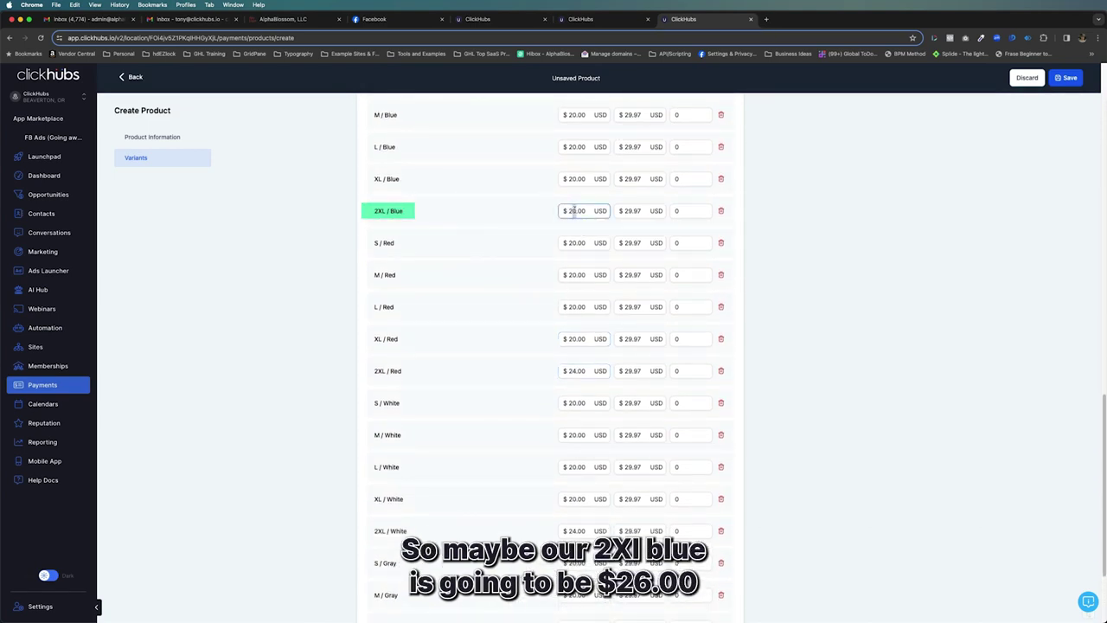
pyautogui.scroll(10, 590, 251)
pyautogui.scroll(-15, 588, 259)
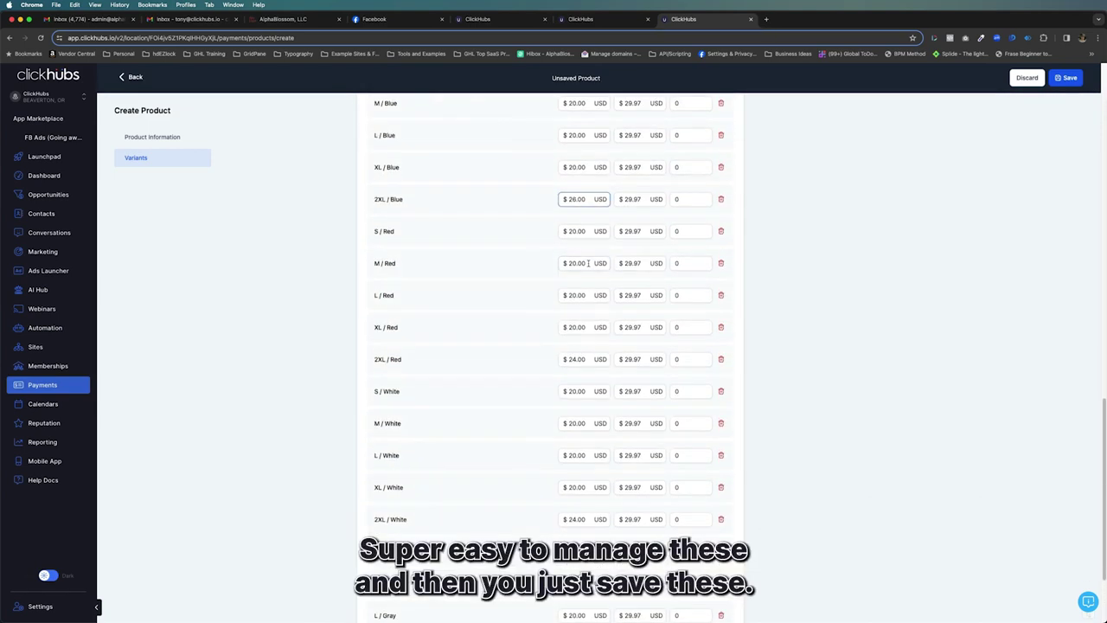
pyautogui.click(714, 601)
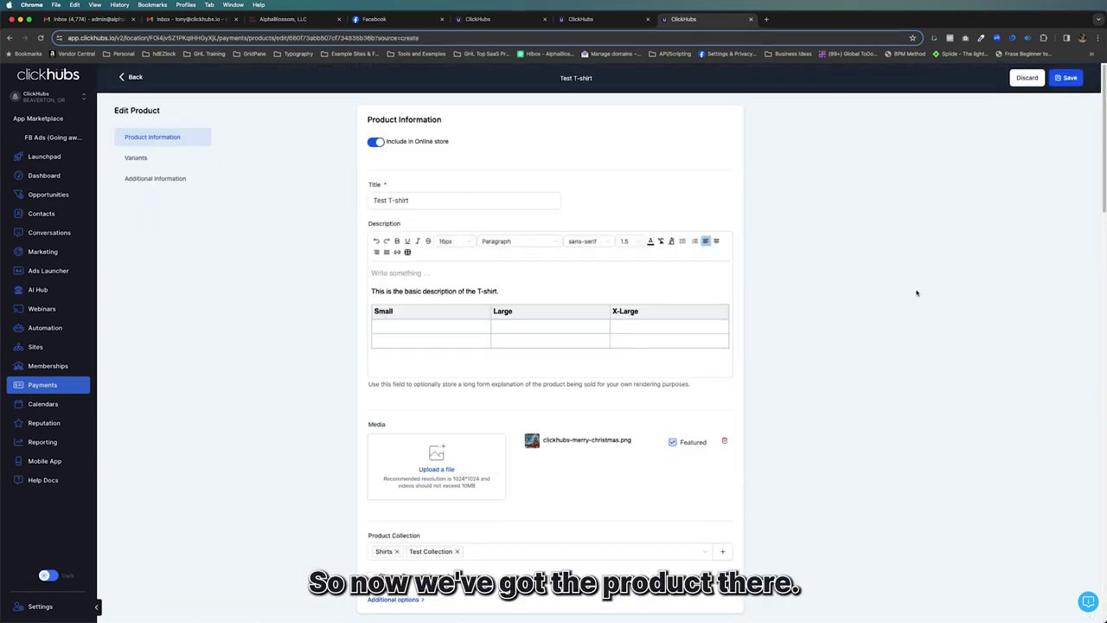
# Step: Examine the image choices for the S / Black variant without assigning one
pyautogui.scroll(-20, 827, 349)
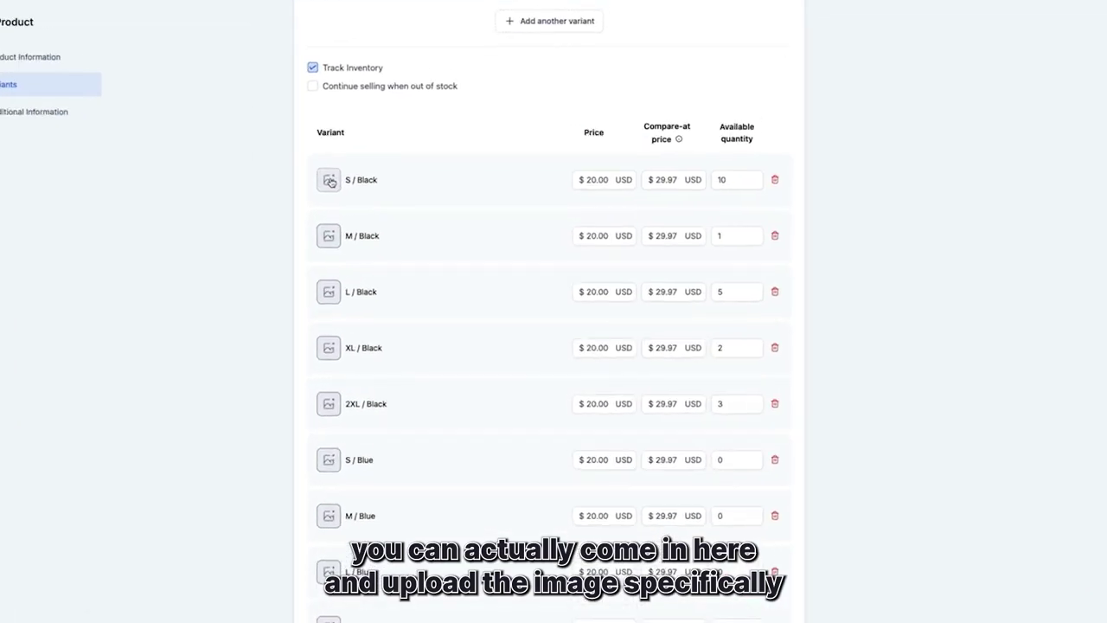
pyautogui.click(328, 180)
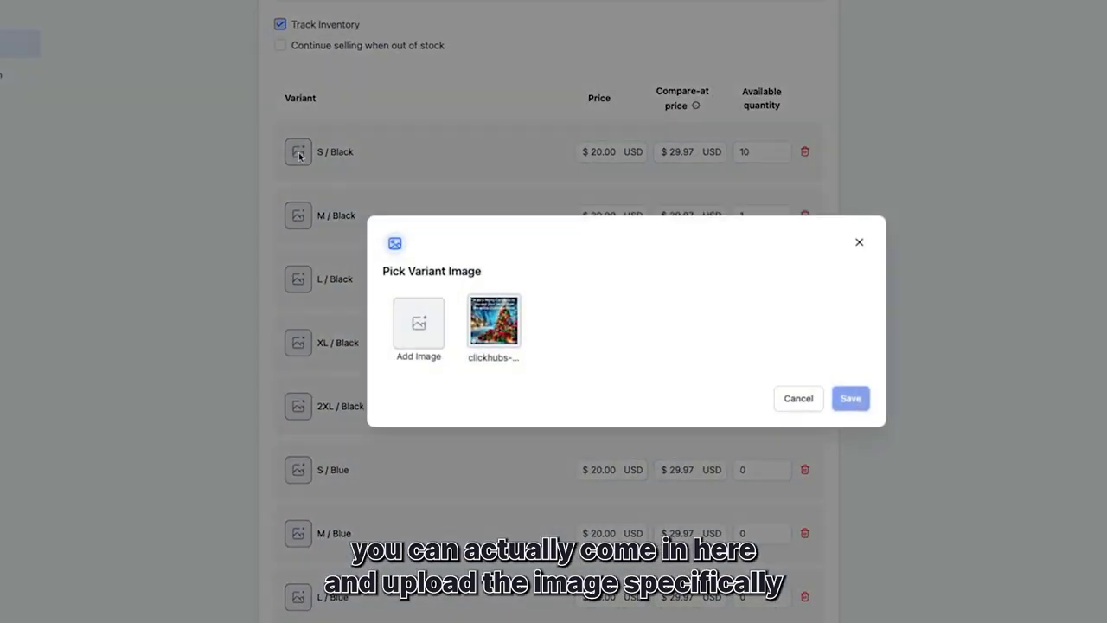
pyautogui.click(799, 404)
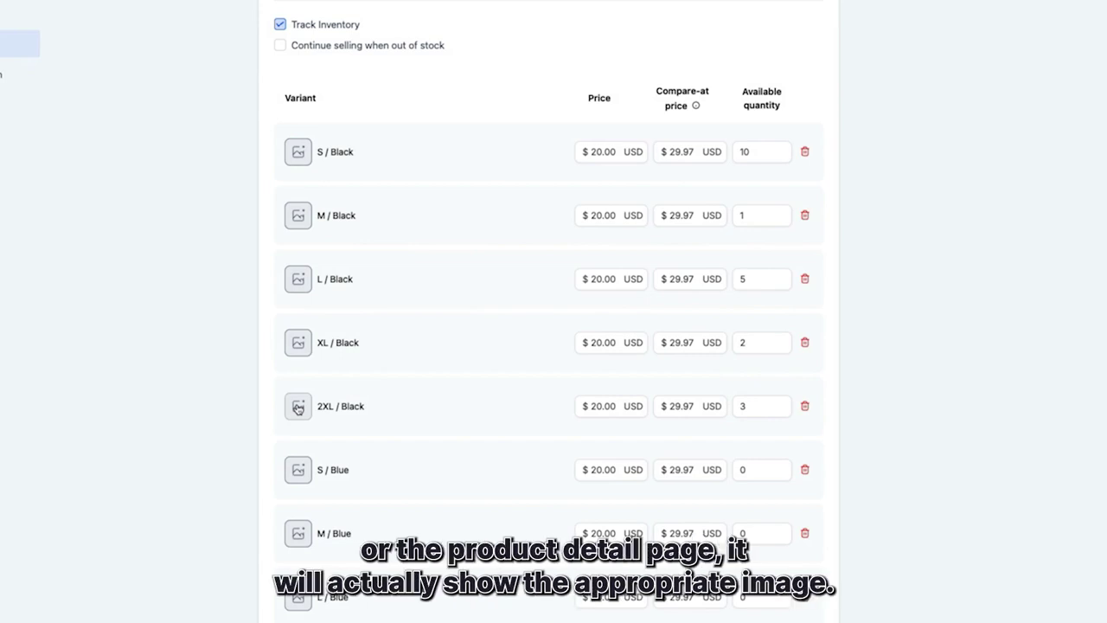
# Step: Examine the image choices and media library for the S / Blue variant, cancel without assigning one, and review the rest of the product page
pyautogui.scroll(-3, 301, 476)
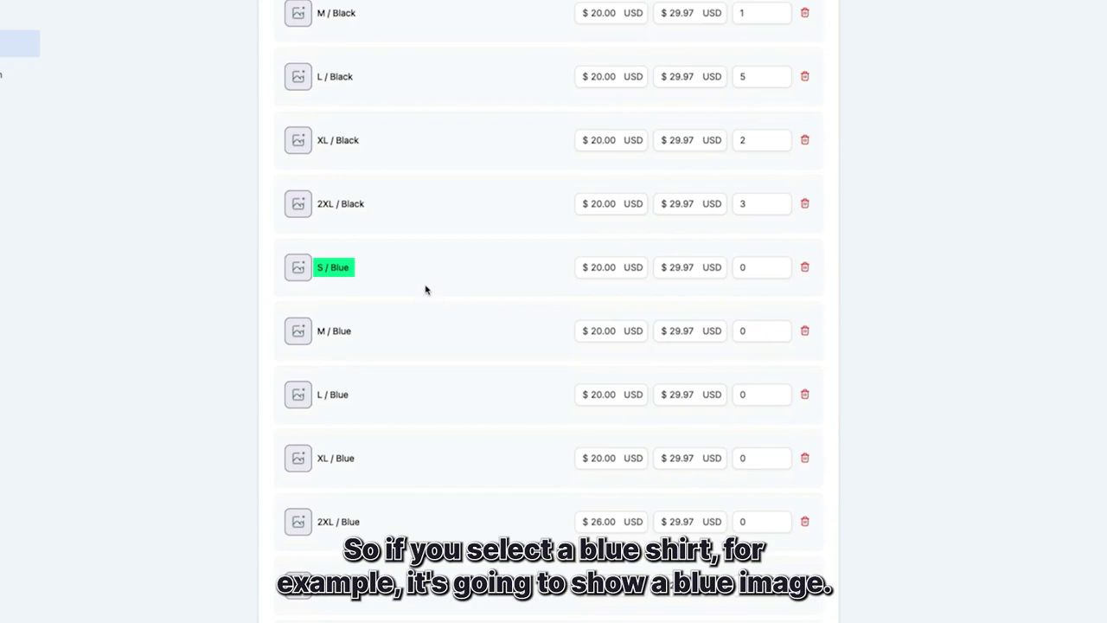
pyautogui.click(298, 268)
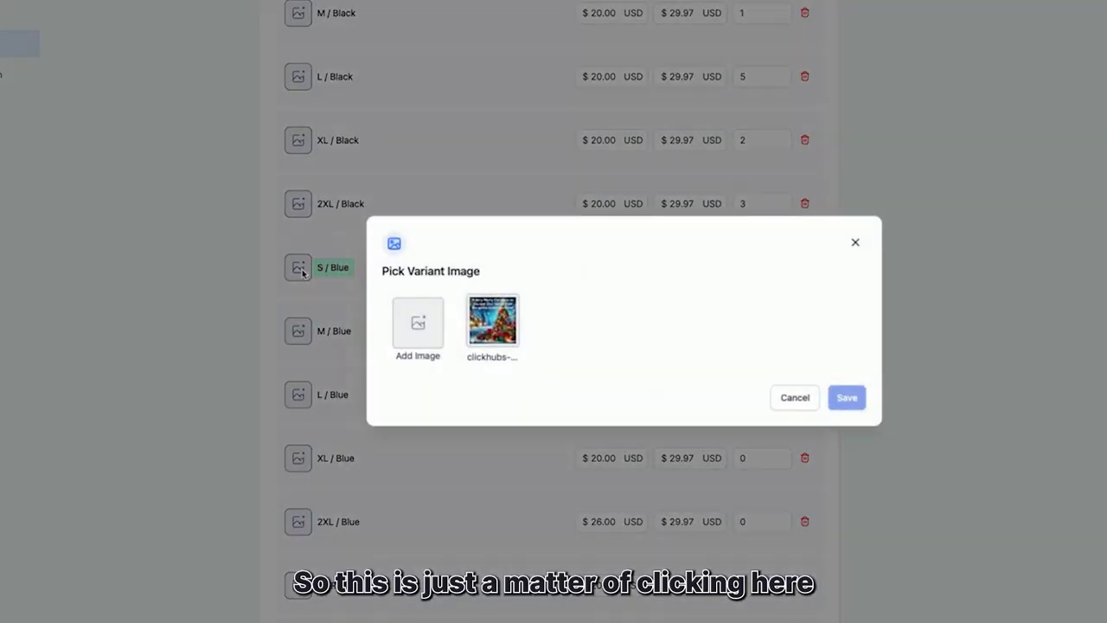
pyautogui.click(418, 325)
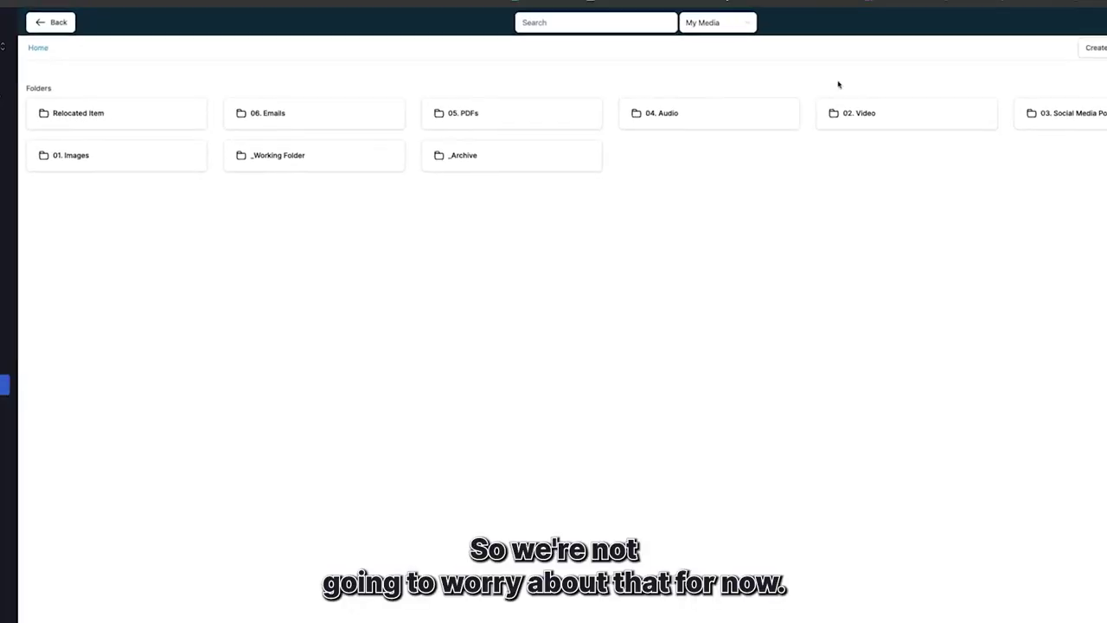
pyautogui.click(50, 23)
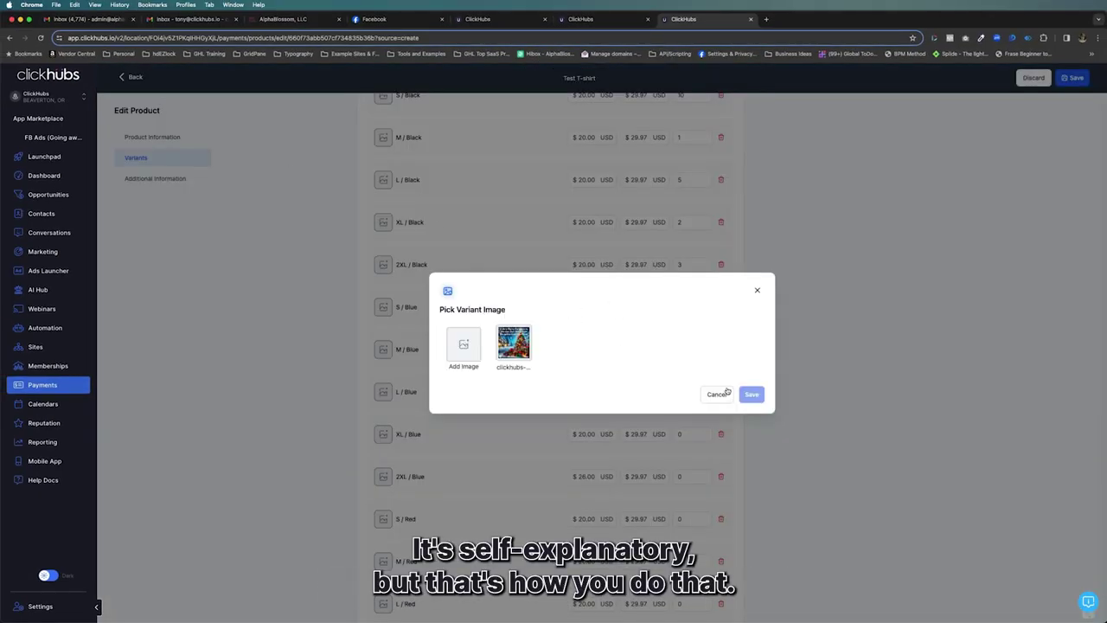
pyautogui.click(726, 392)
pyautogui.scroll(-15, 617, 376)
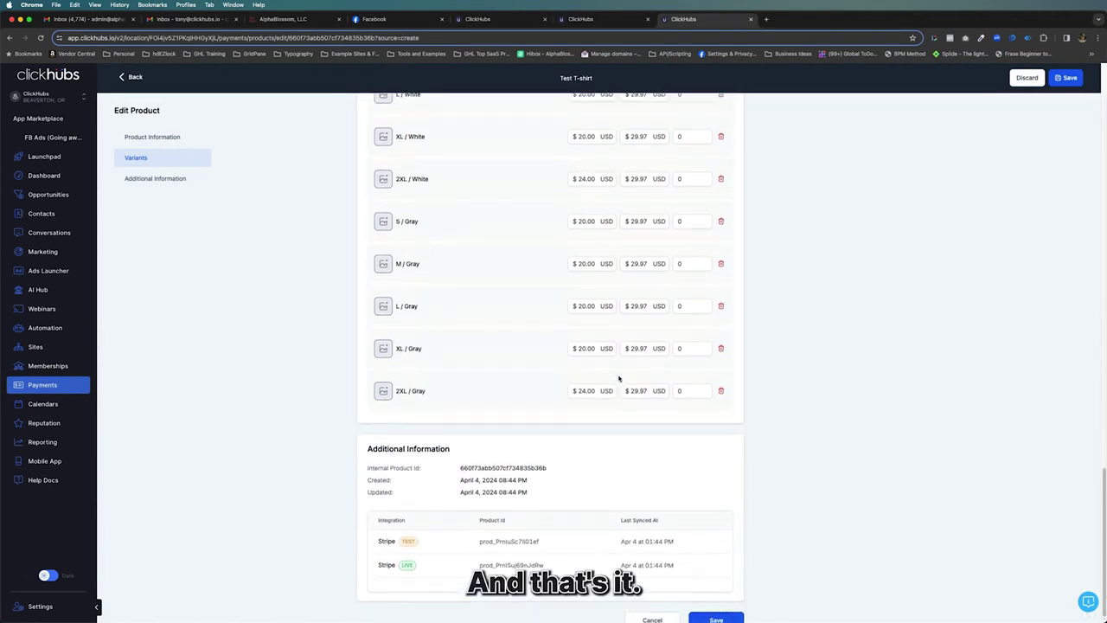
# Step: Save the Test T-shirt product after reviewing its variants and additional information, and return to the products list
pyautogui.scroll(6, 619, 378)
pyautogui.scroll(-6, 619, 378)
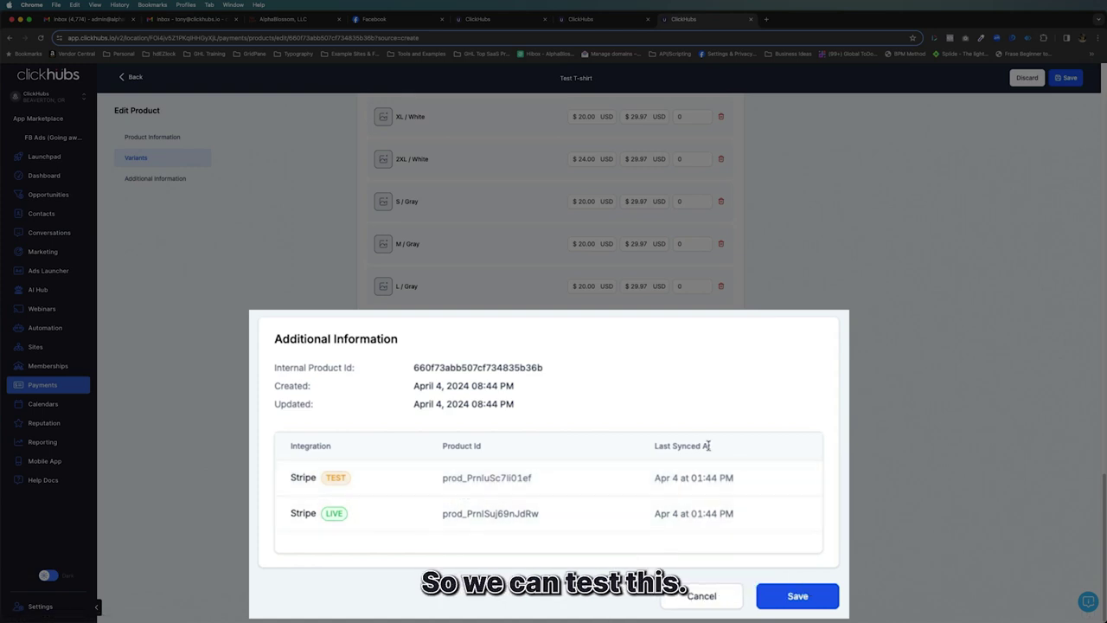
pyautogui.click(716, 600)
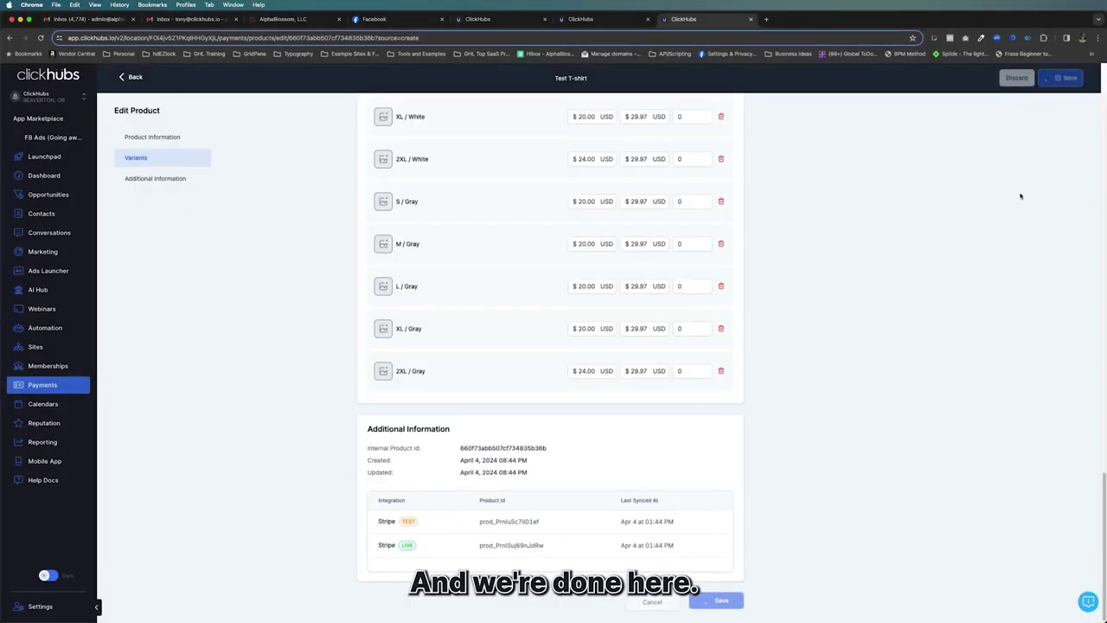
pyautogui.click(132, 77)
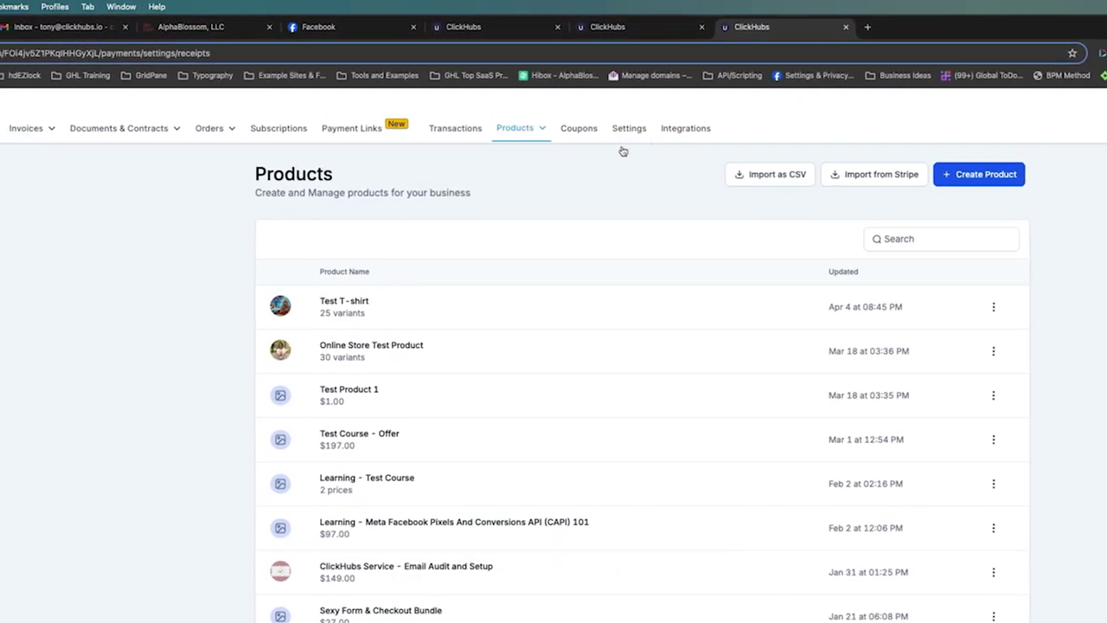
# Step: Open the payment settings and review the options for automatic sales receipts
pyautogui.click(596, 136)
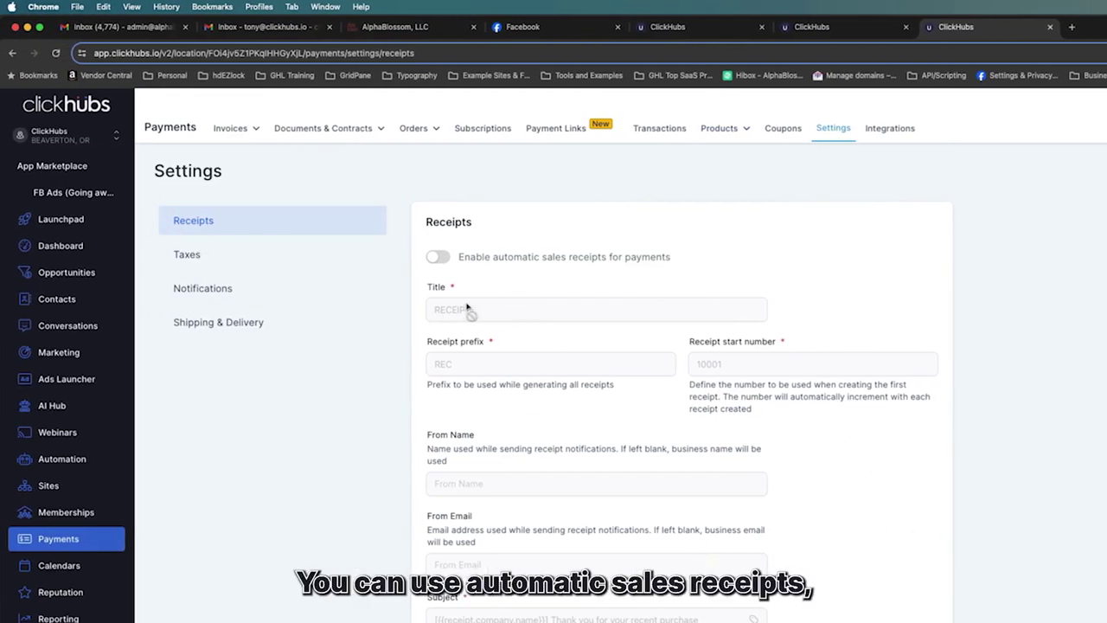
pyautogui.scroll(-3, 672, 442)
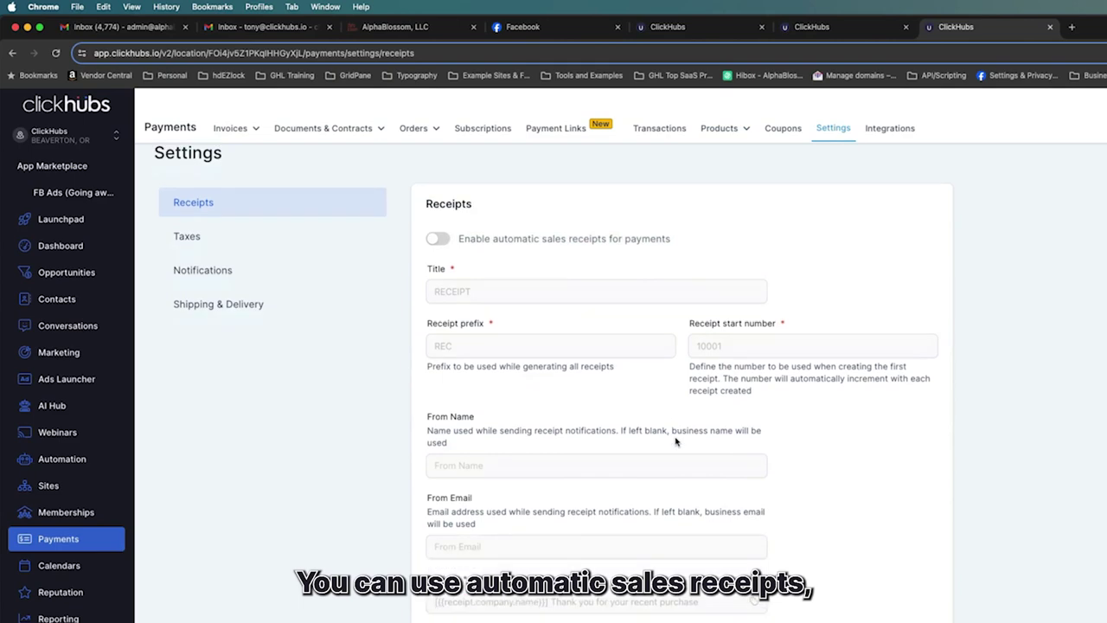
pyautogui.scroll(3, 672, 443)
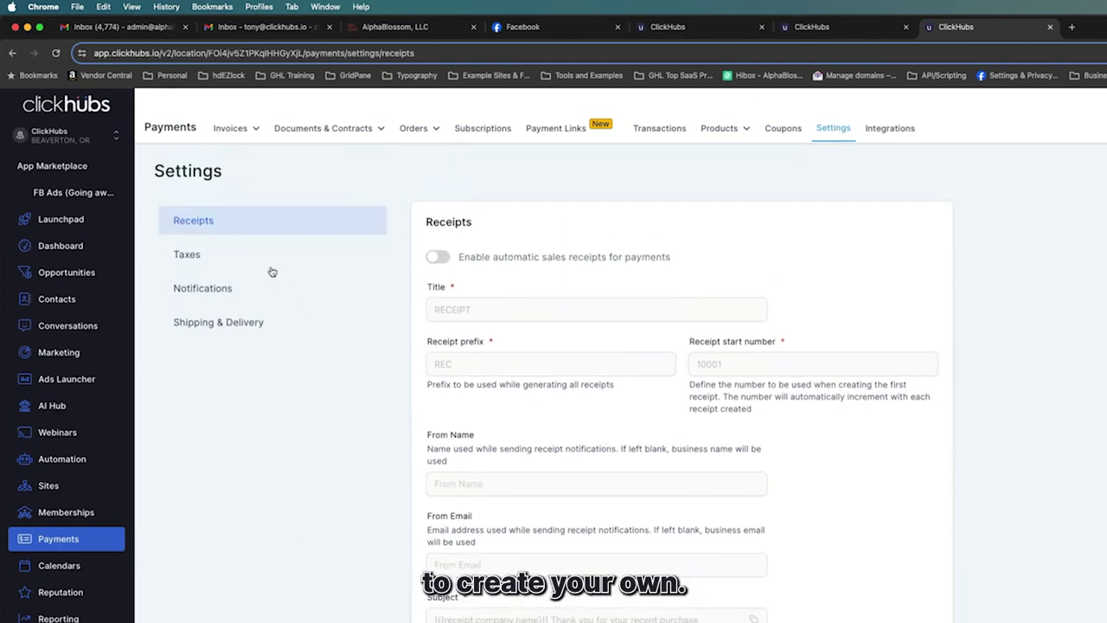
# Step: Examine the new tax form's fields without adding a tax, and review the email template choices for abandoned cart notifications
pyautogui.click(206, 253)
pyautogui.click(683, 374)
pyautogui.click(683, 400)
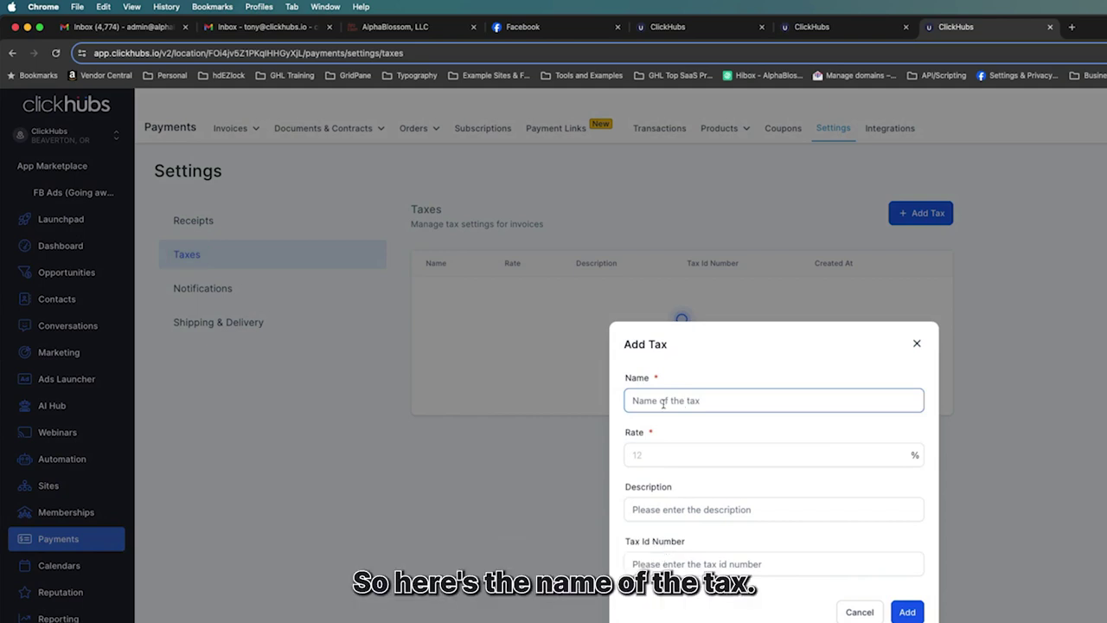
pyautogui.click(638, 454)
pyautogui.click(674, 510)
pyautogui.click(683, 564)
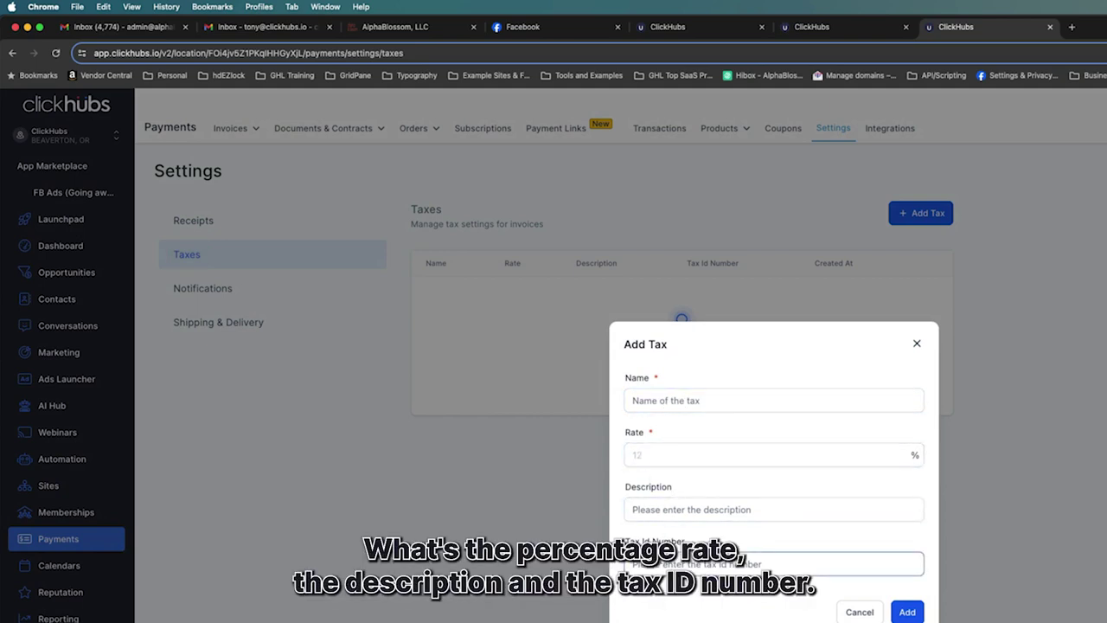
pyautogui.click(860, 612)
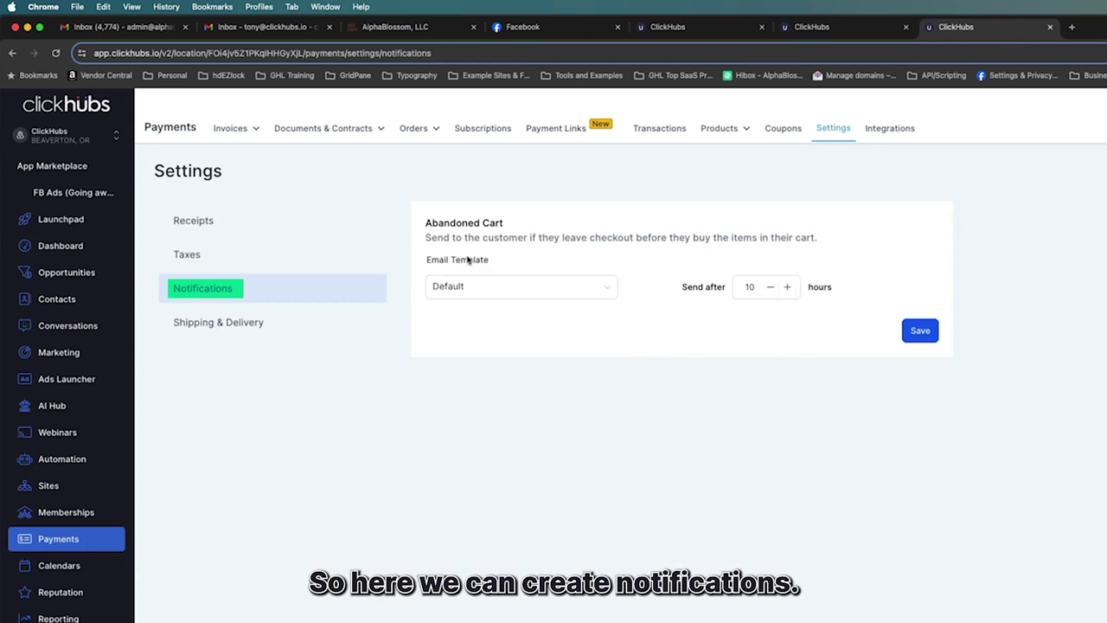
pyautogui.click(552, 292)
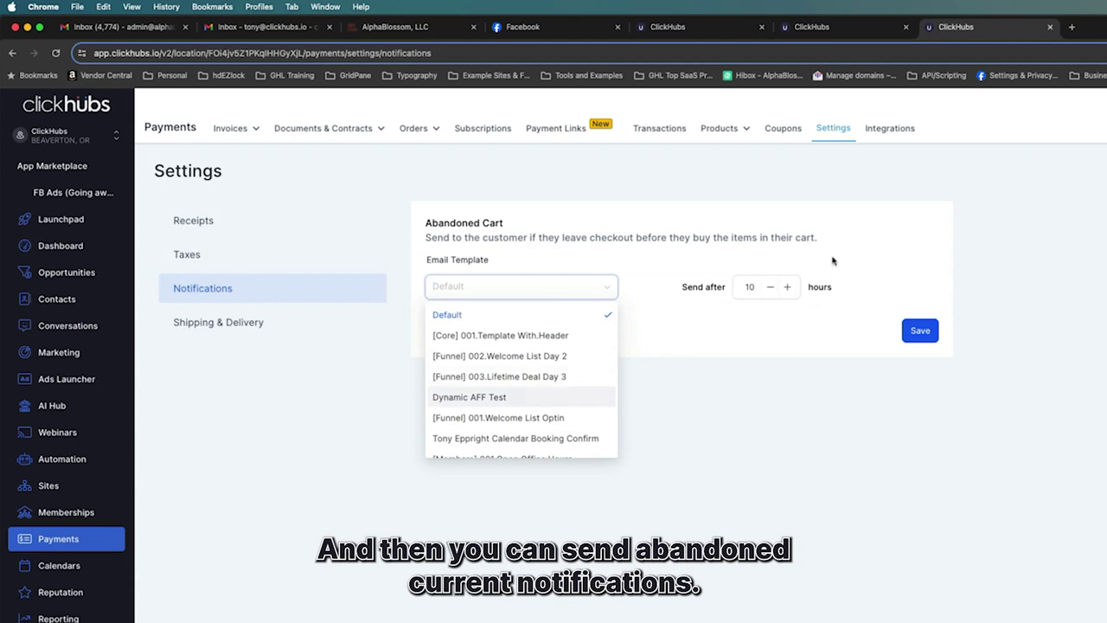
pyautogui.click(744, 241)
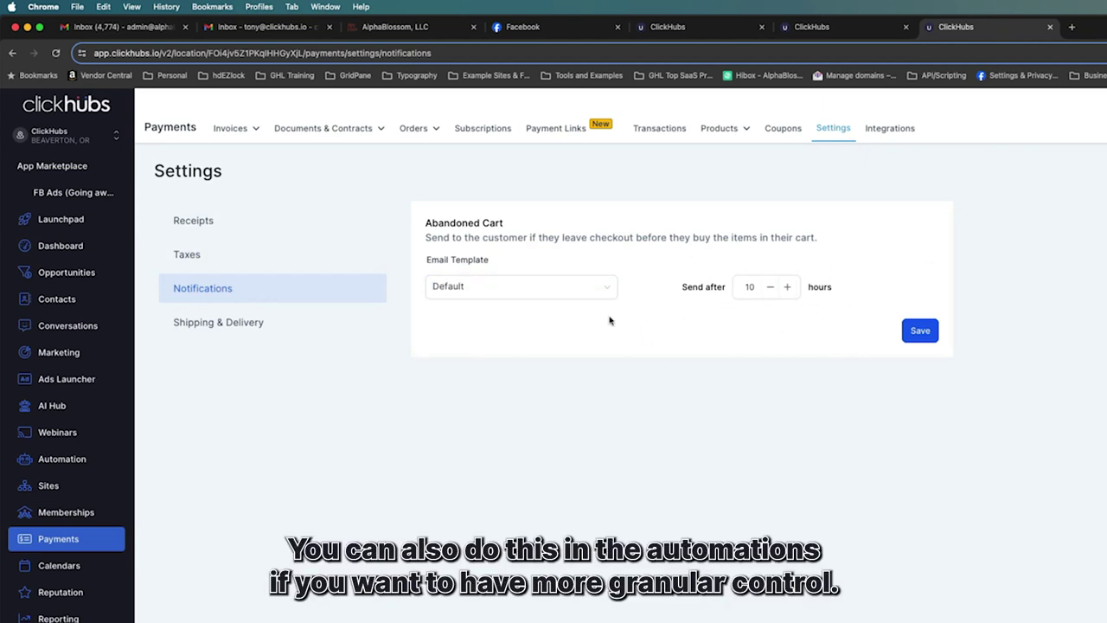
# Step: Create a shipping zone named US that covers the United States
pyautogui.click(236, 327)
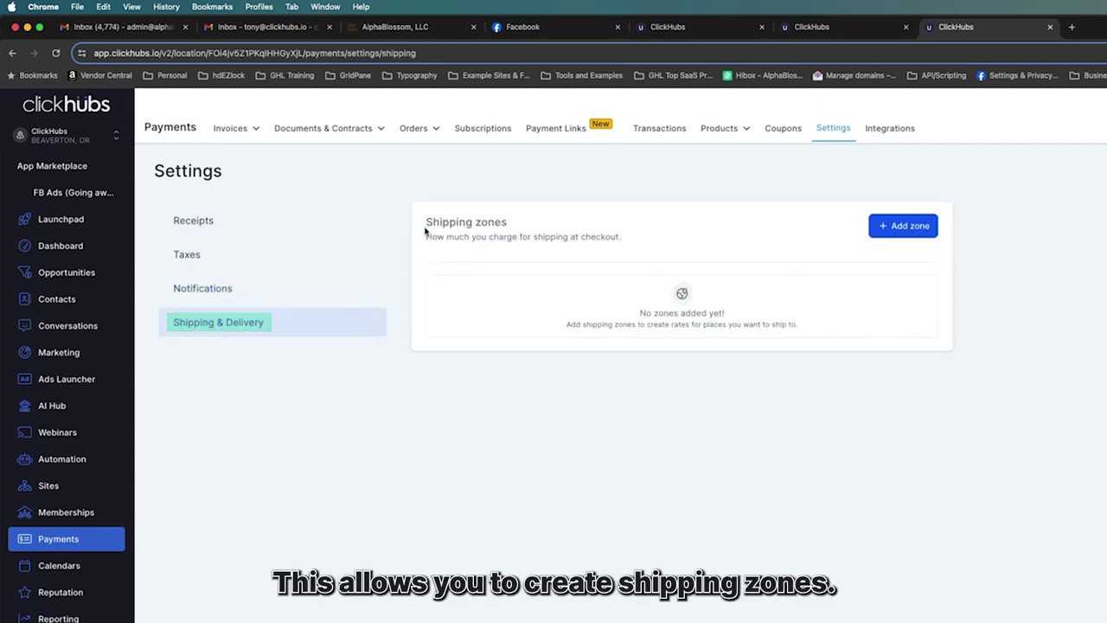
pyautogui.click(896, 228)
pyautogui.click(692, 446)
pyautogui.write('U')
pyautogui.click(732, 504)
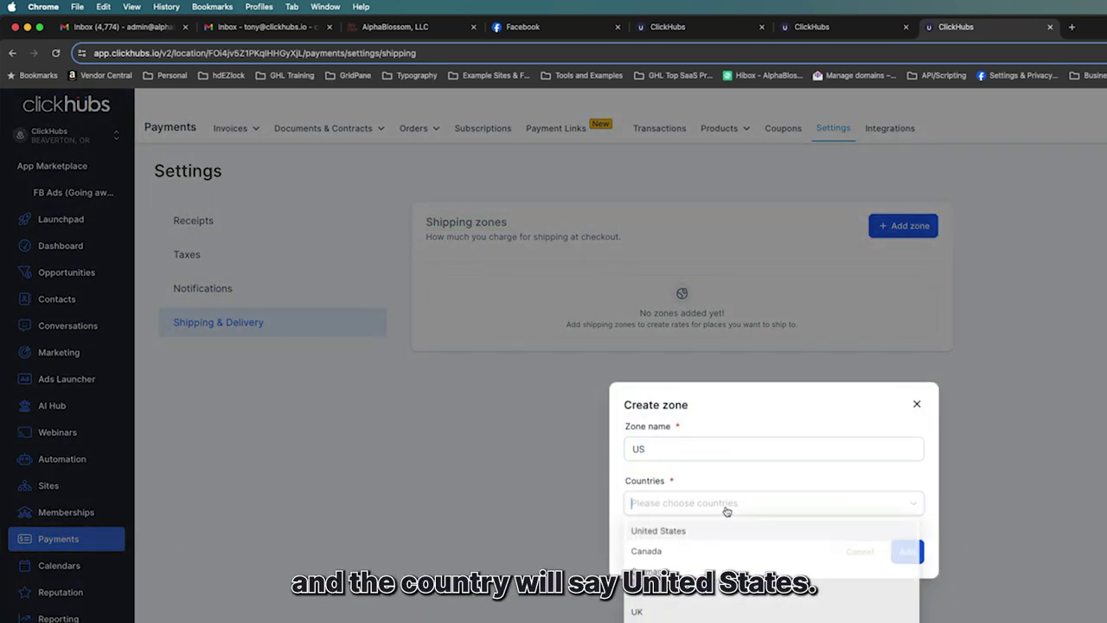
pyautogui.click(650, 529)
pyautogui.click(925, 470)
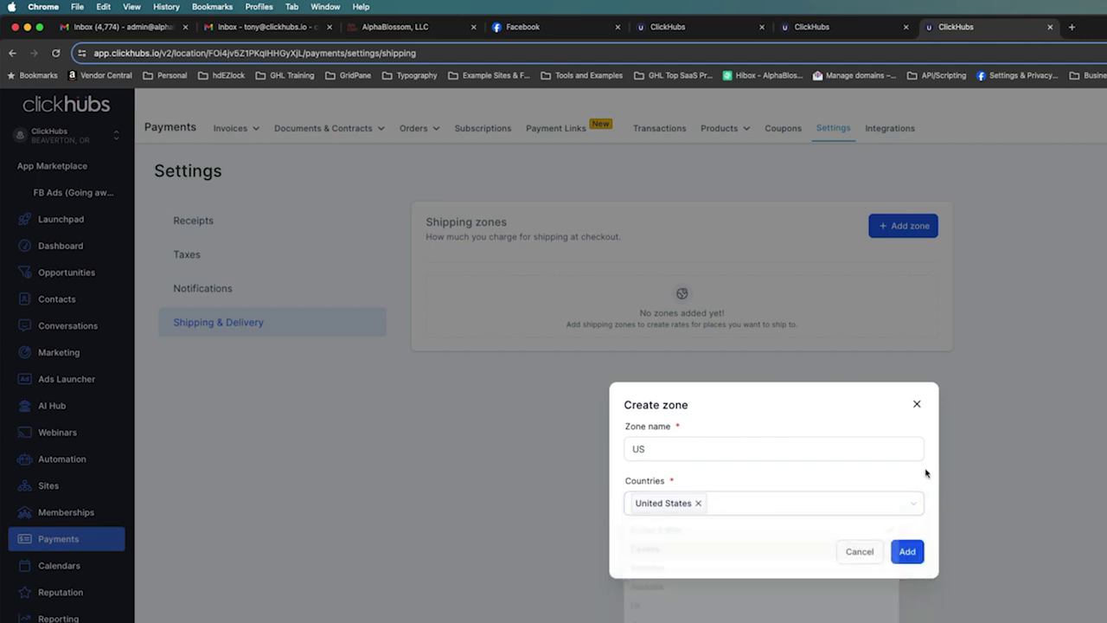
pyautogui.click(907, 551)
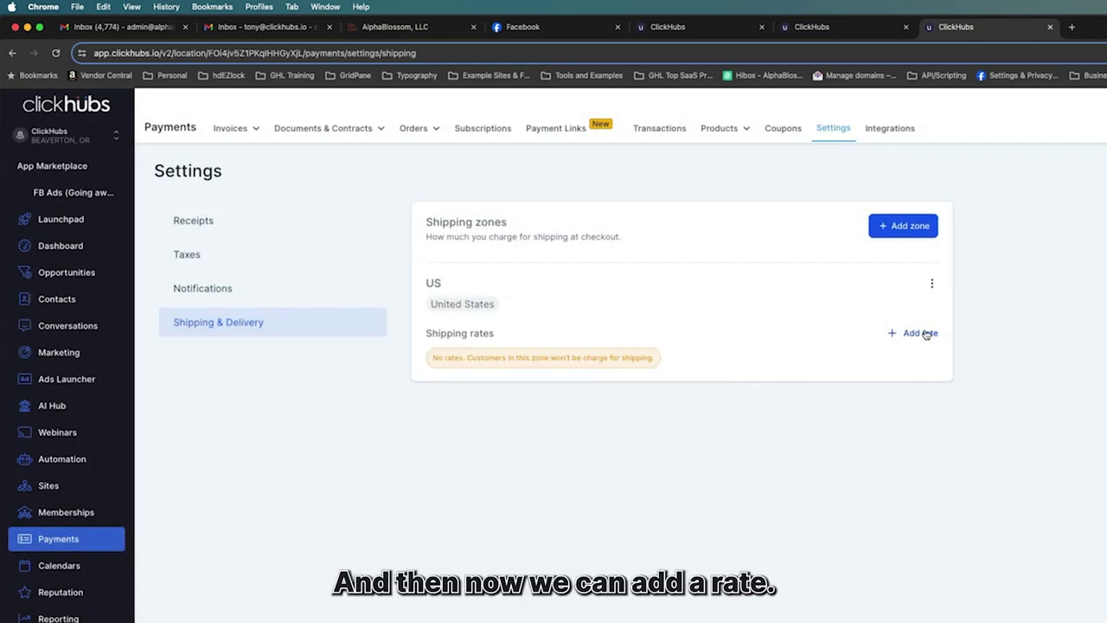
# Step: Add a free rate named Standard Shipping to the US zone, with the delivery description "Standard shipping is Free"
pyautogui.click(920, 333)
pyautogui.write('Standard Shipping')
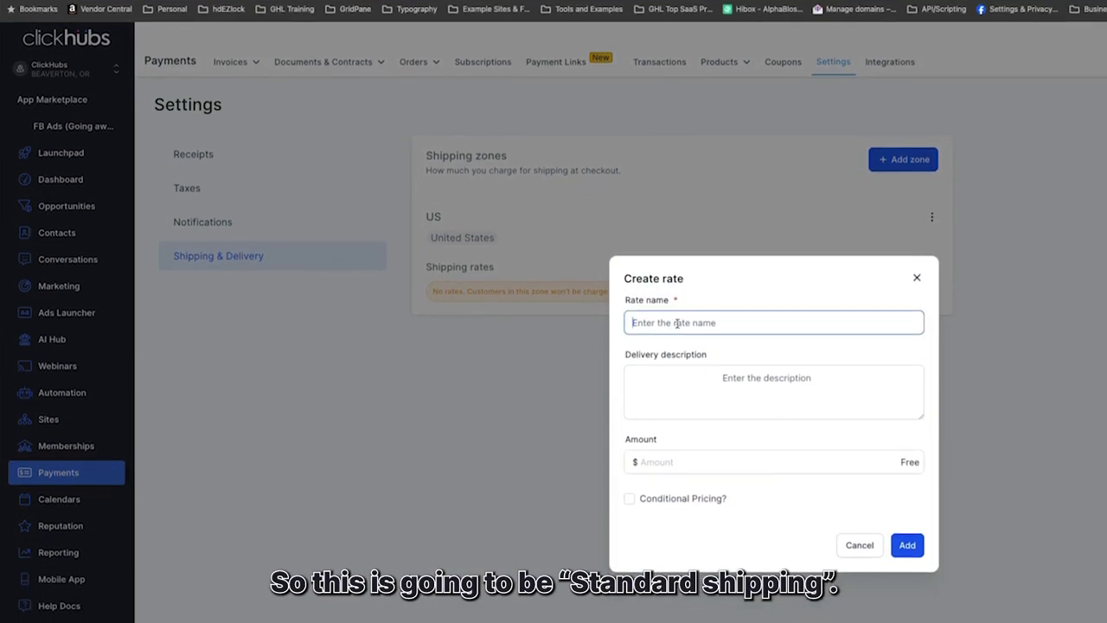
pyautogui.press('Tab')
pyautogui.write('Stan')
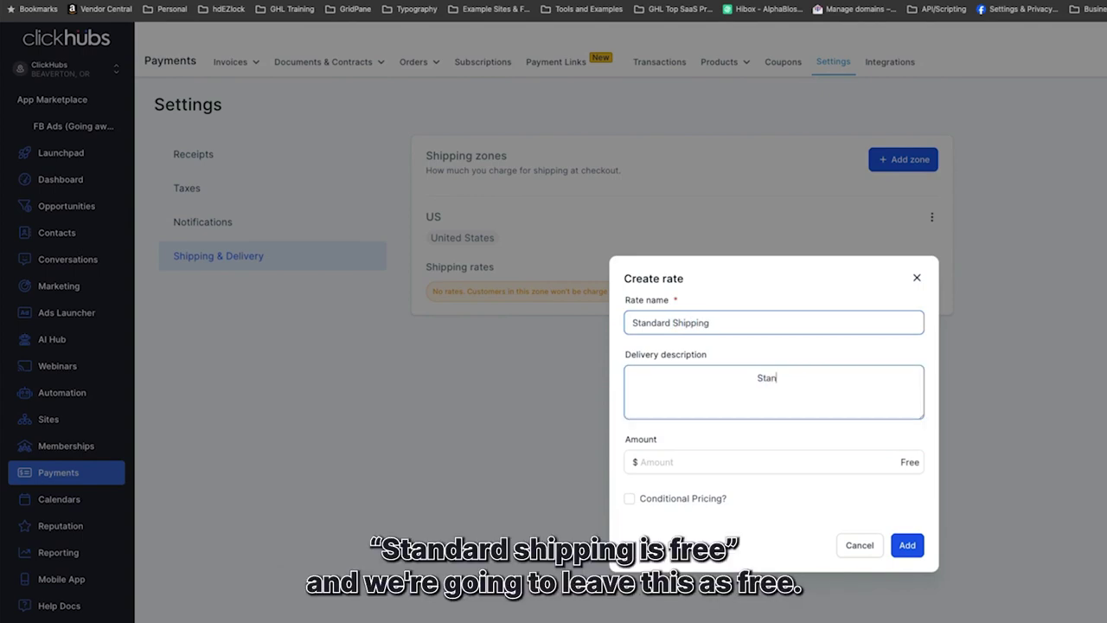
pyautogui.write('dard shipping is Free')
pyautogui.click(848, 459)
pyautogui.write('3')
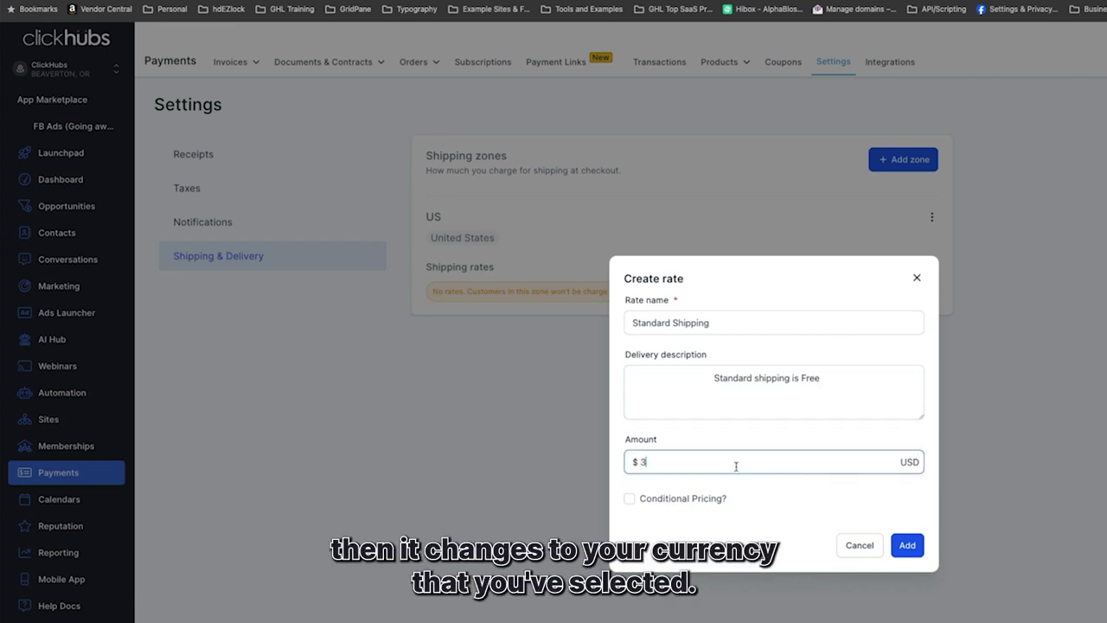
pyautogui.press('BackSpace')
pyautogui.click(906, 545)
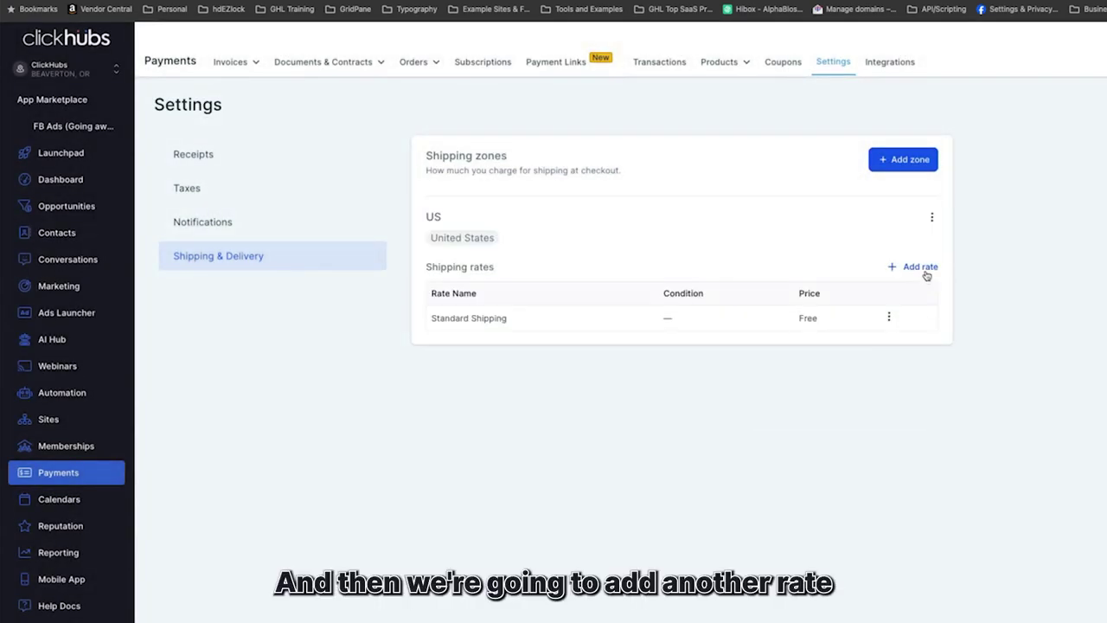
# Step: Add a $5 rate named Expedited Shipping to the US zone, described as "This is only $5 to get it in 3 days or less"
pyautogui.click(920, 268)
pyautogui.write('Expedited Shipping')
pyautogui.press('Tab')
pyautogui.write('T')
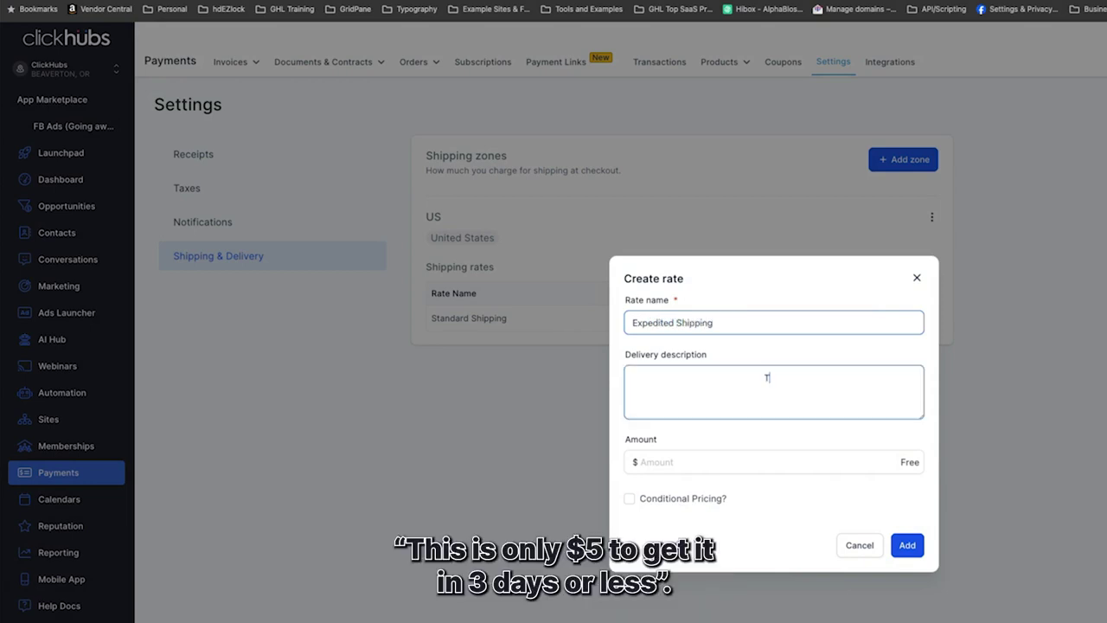
pyautogui.write('his is only $5 to get it in 3 days or less')
pyautogui.click(689, 462)
pyautogui.write('5')
pyautogui.click(907, 545)
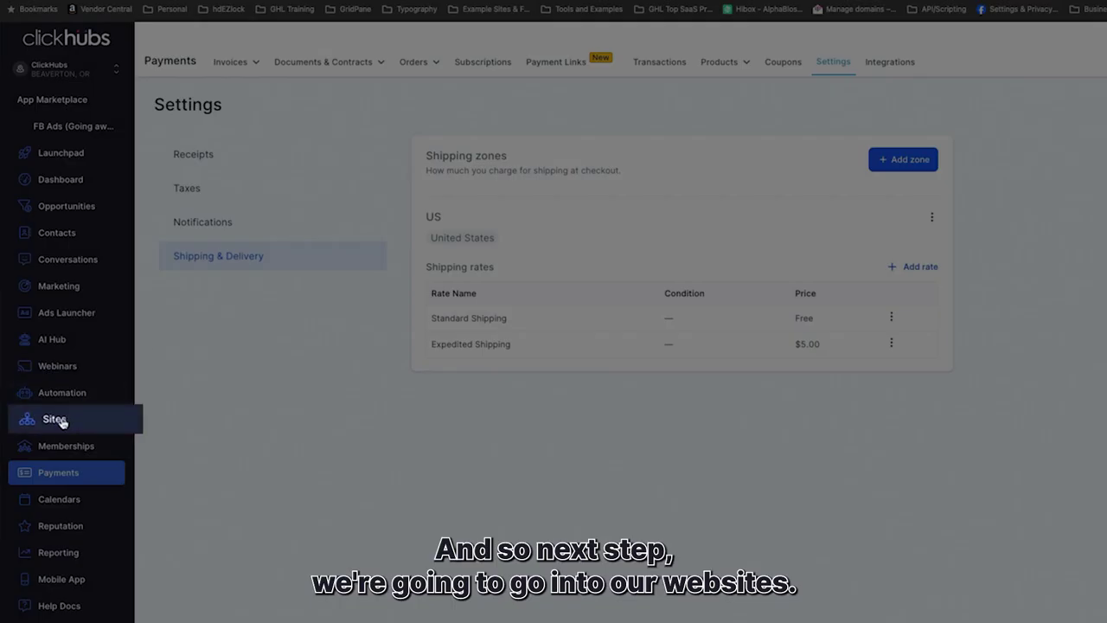
# Step: Open the Home page of the Template - Personal Branding website for editing in the page builder
pyautogui.click(54, 418)
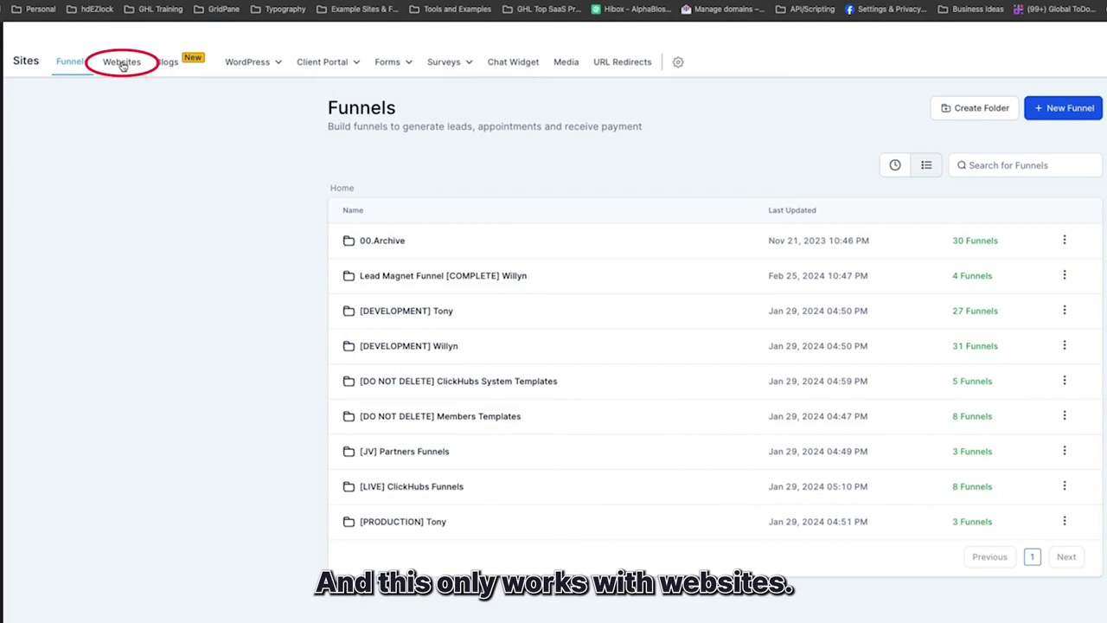
pyautogui.click(122, 63)
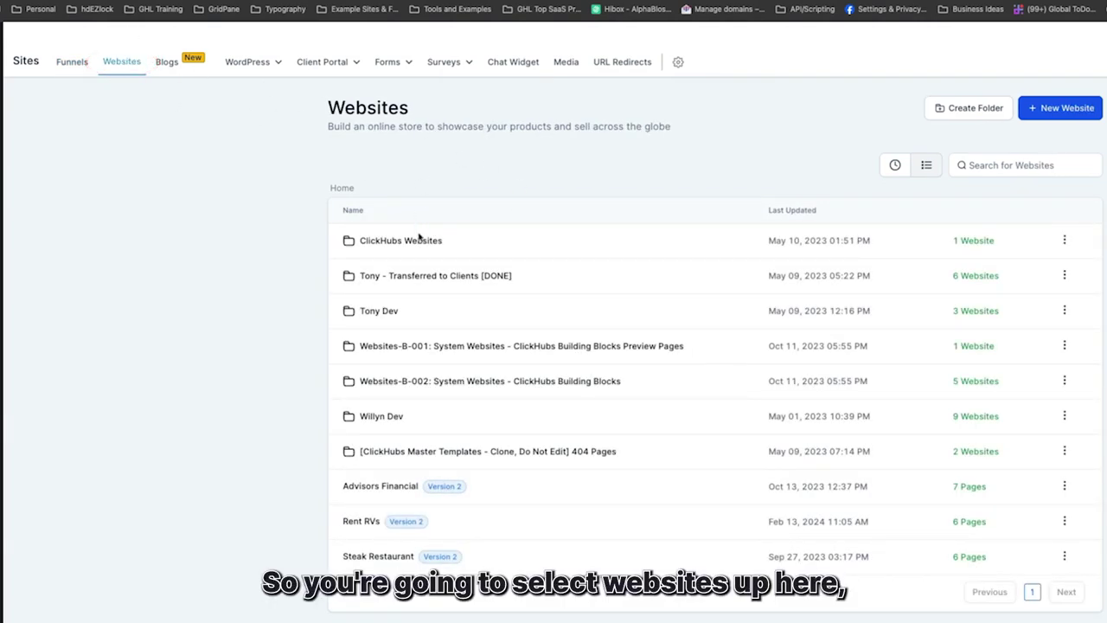
pyautogui.click(384, 311)
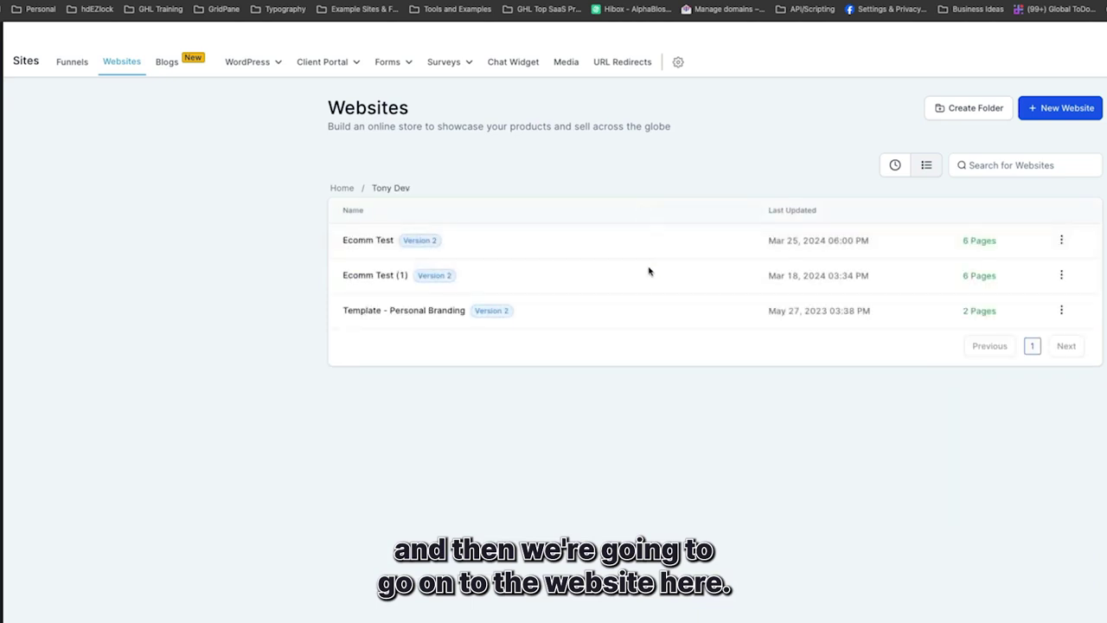
pyautogui.click(417, 316)
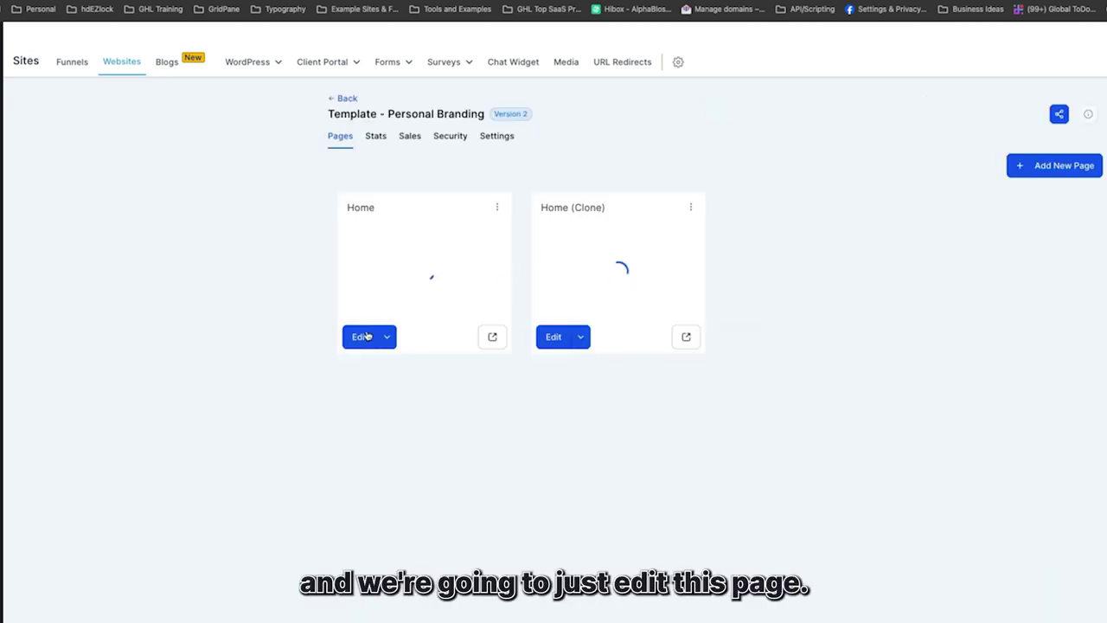
pyautogui.click(360, 336)
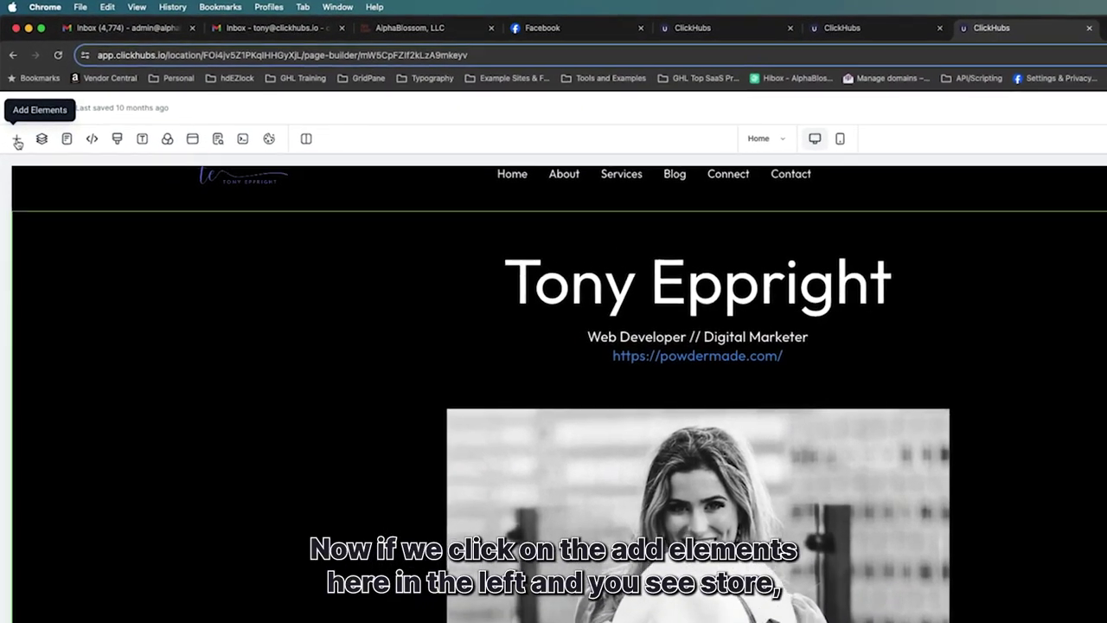
# Step: Add an online store to the Template - Personal Branding website
pyautogui.click(17, 145)
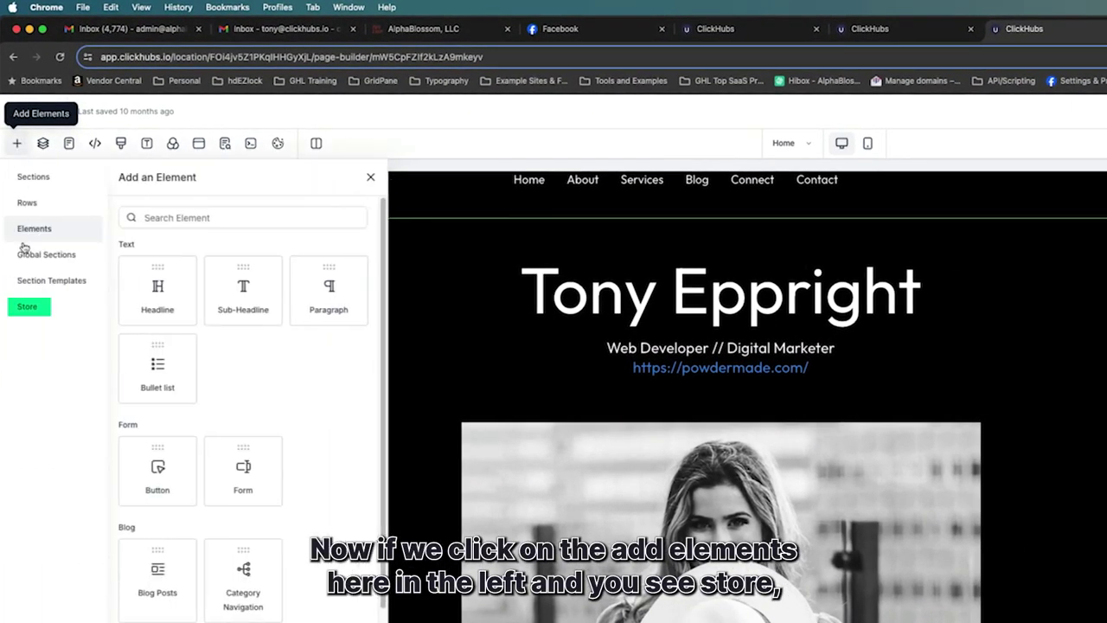
pyautogui.click(28, 307)
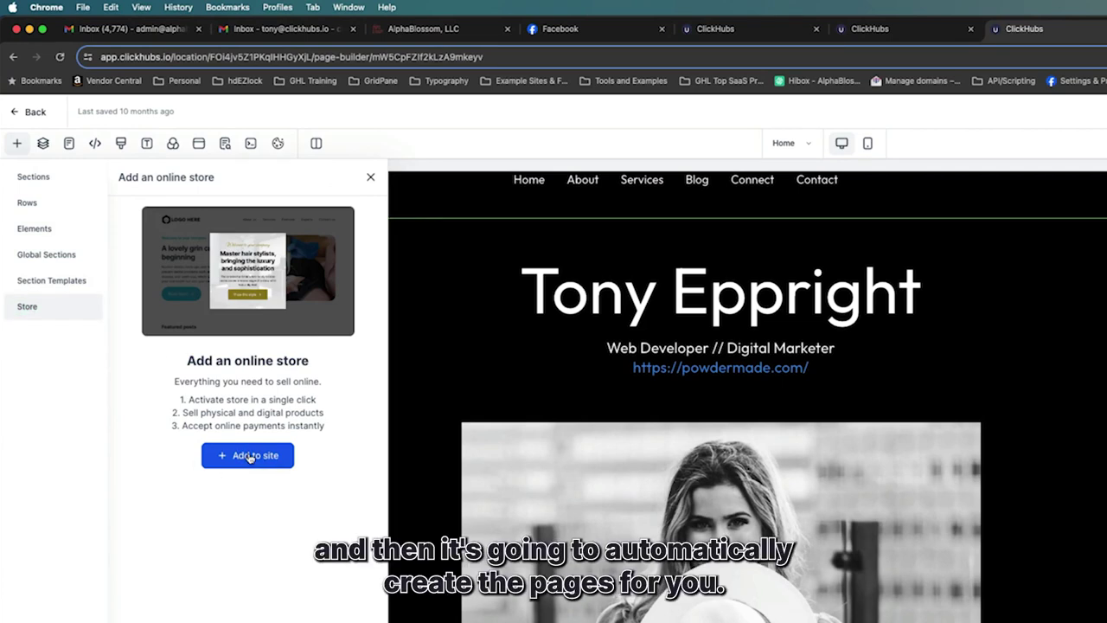
pyautogui.click(249, 455)
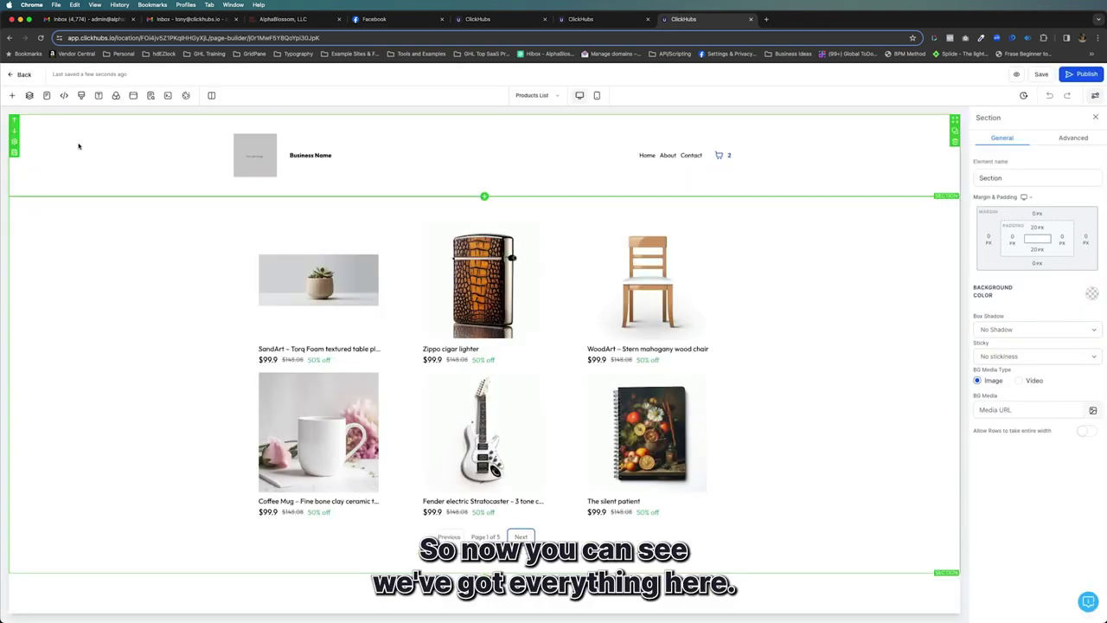
# Step: Switch to the website's Home page and view the list of main and store pages
pyautogui.click(47, 95)
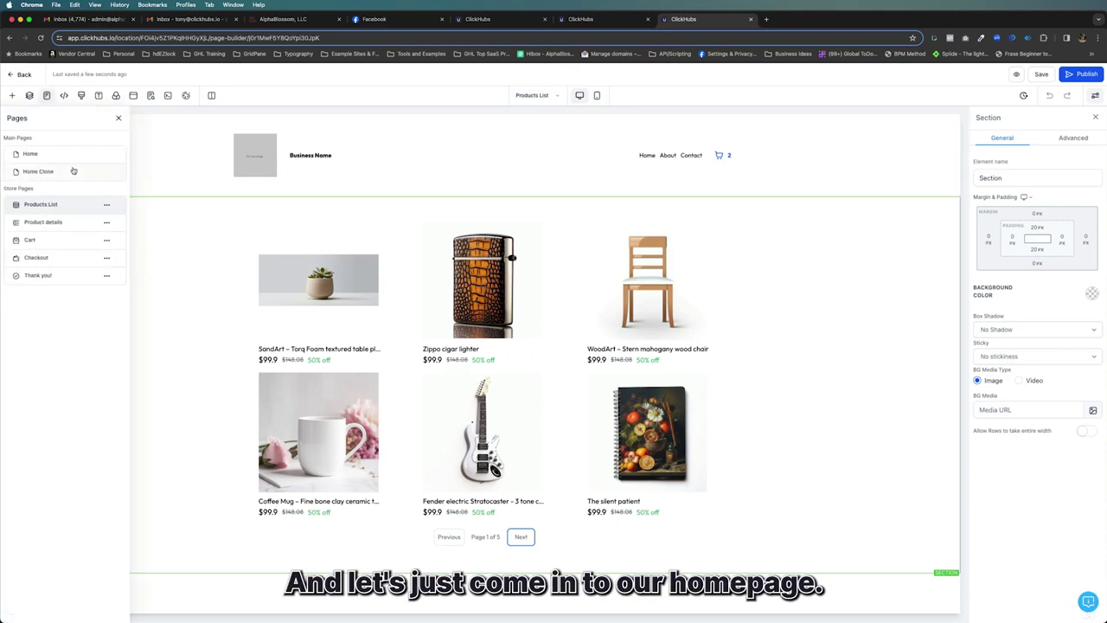
pyautogui.click(31, 154)
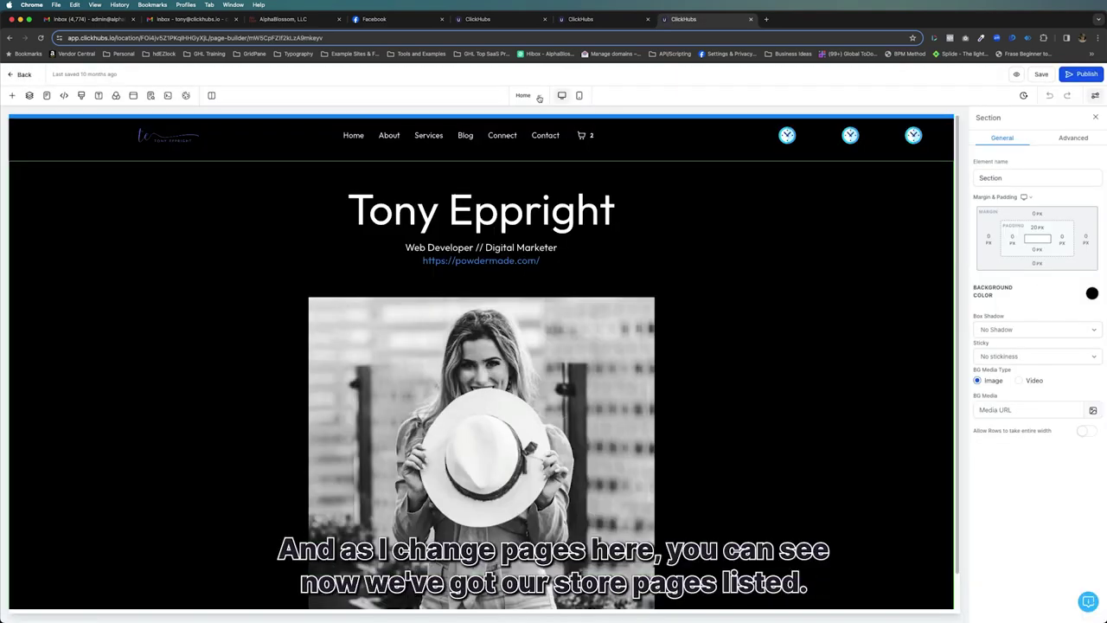
pyautogui.click(47, 95)
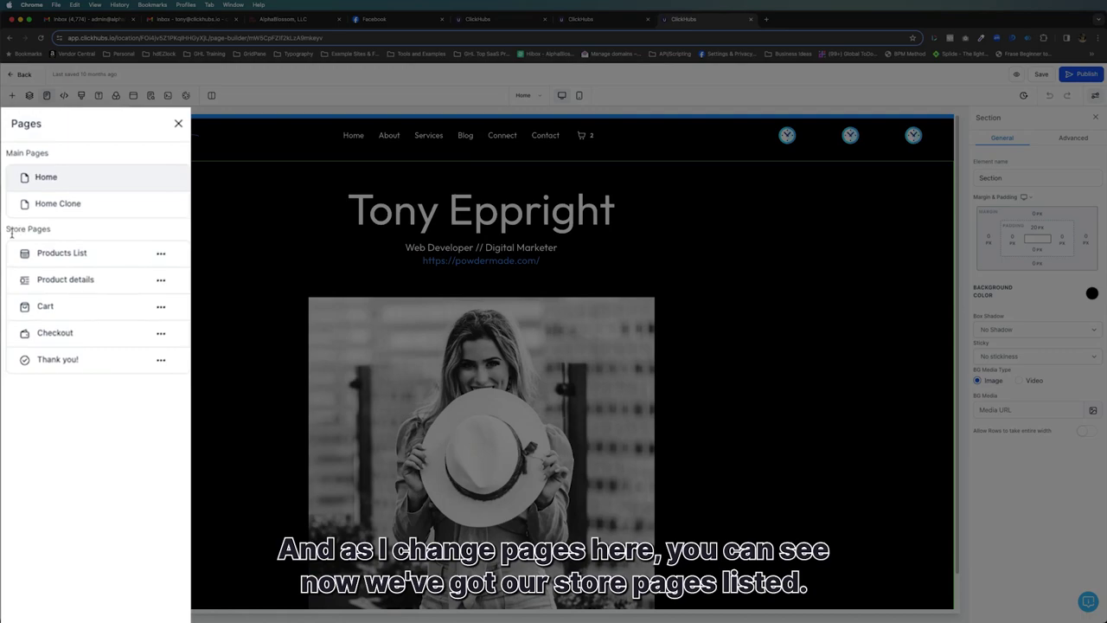
# Step: Open the Products List store page and select its header navigation menu to examine the settings
pyautogui.click(57, 253)
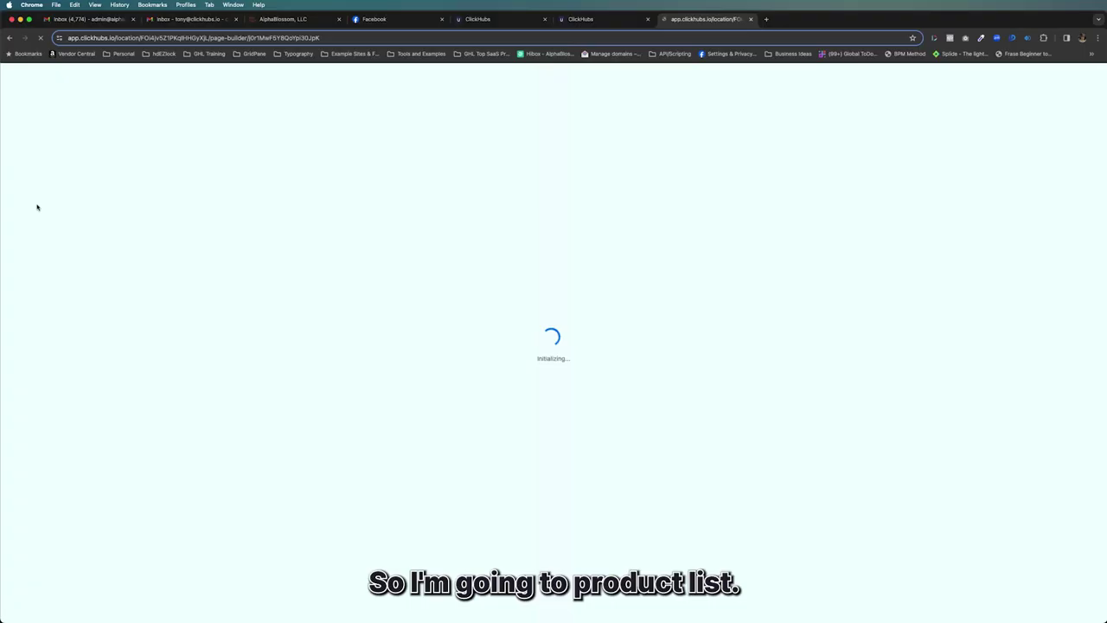
pyautogui.click(165, 145)
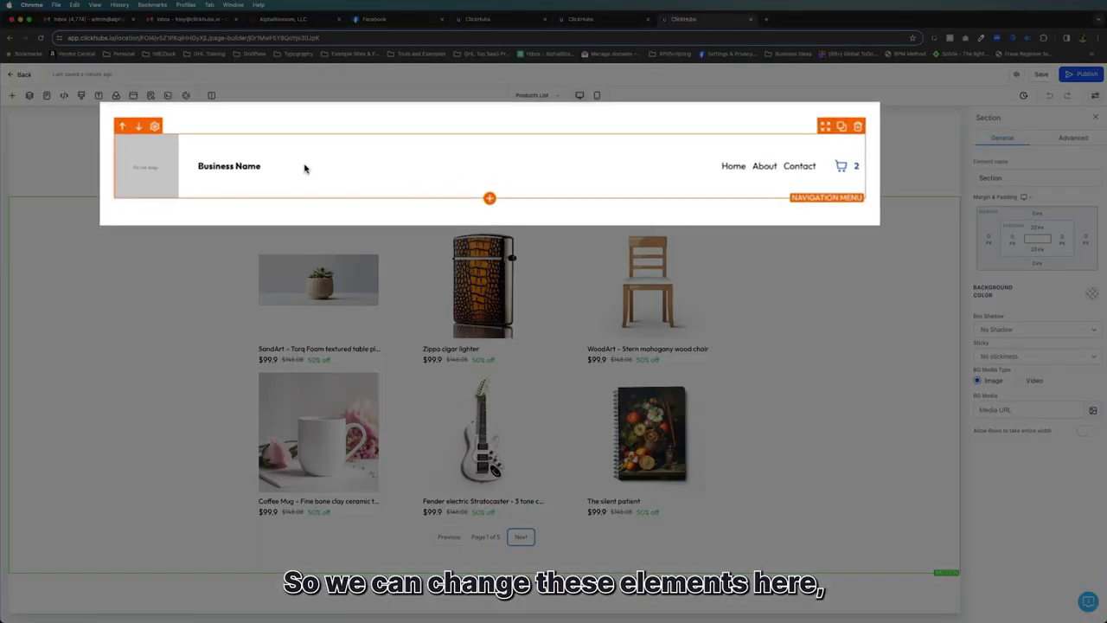
pyautogui.click(767, 167)
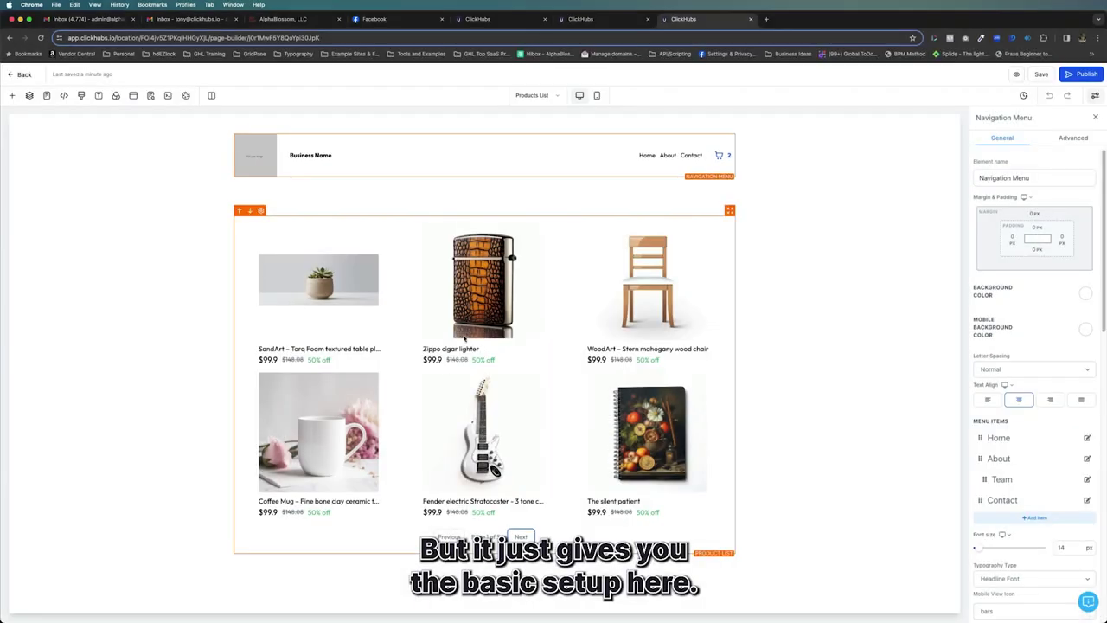
# Step: Return to the website's Home page and save its header section as a global section named Global Header
pyautogui.click(156, 156)
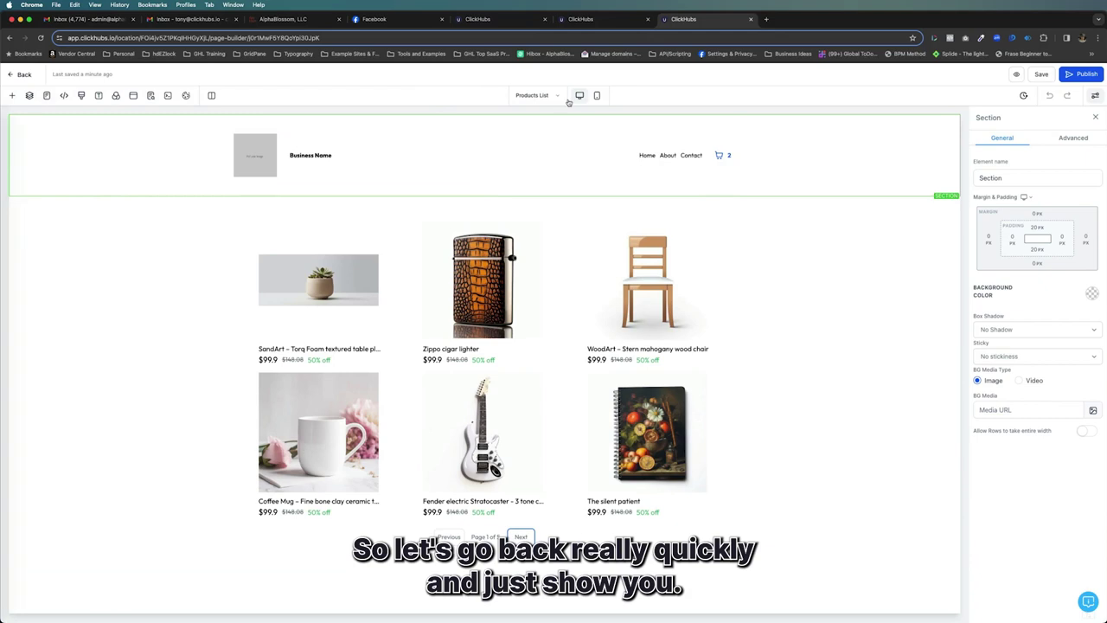
pyautogui.click(47, 95)
pyautogui.click(33, 154)
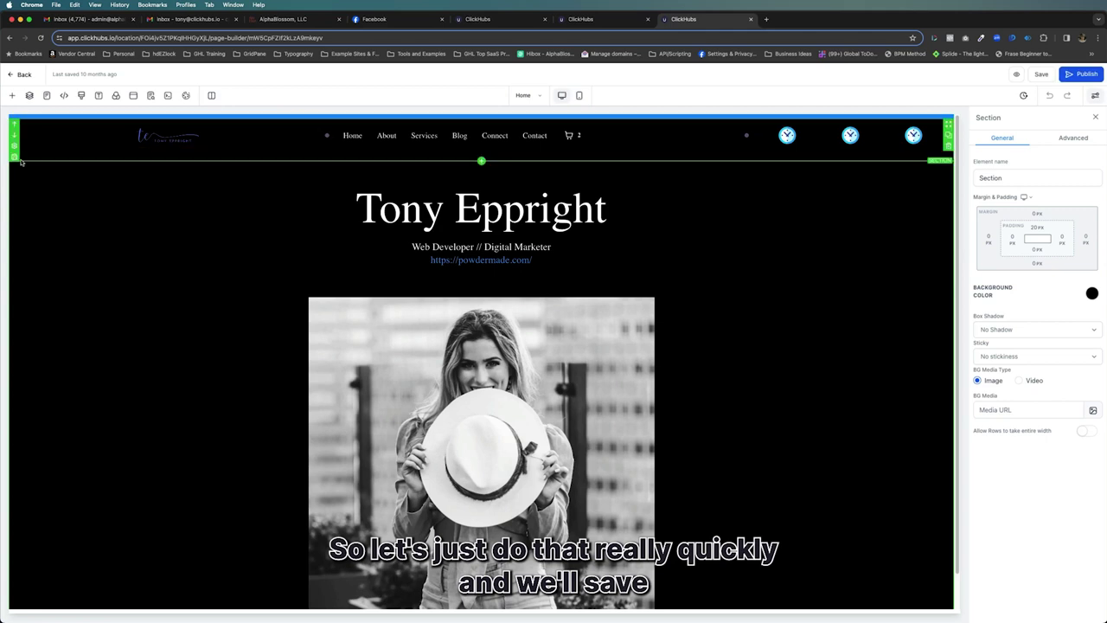
pyautogui.click(15, 158)
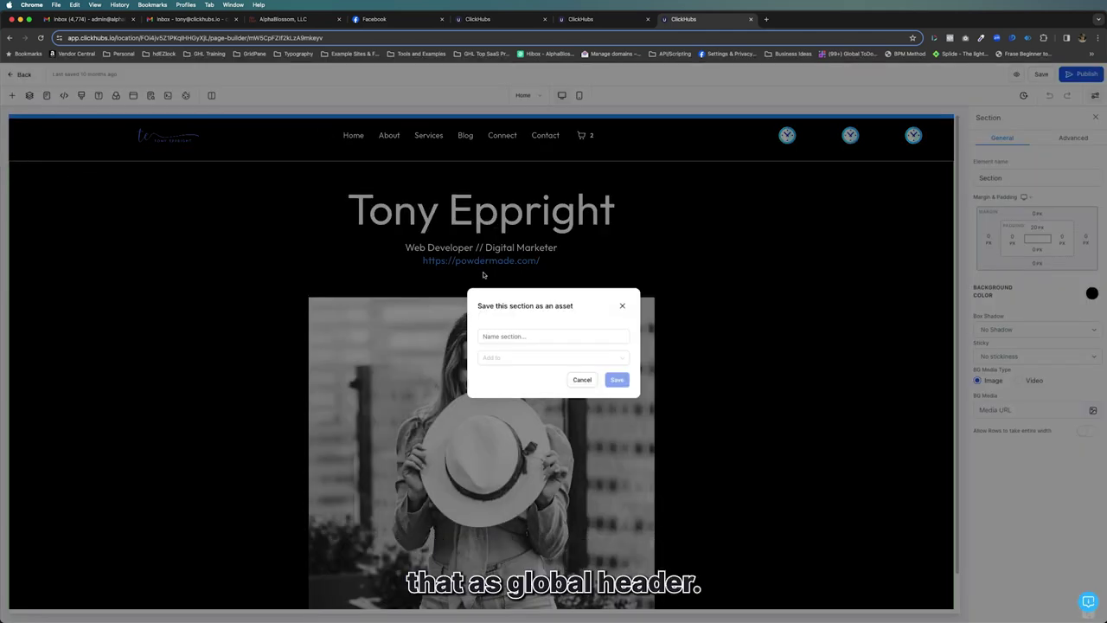
pyautogui.click(528, 337)
pyautogui.write('Global Header')
pyautogui.click(493, 358)
pyautogui.click(504, 392)
pyautogui.click(617, 381)
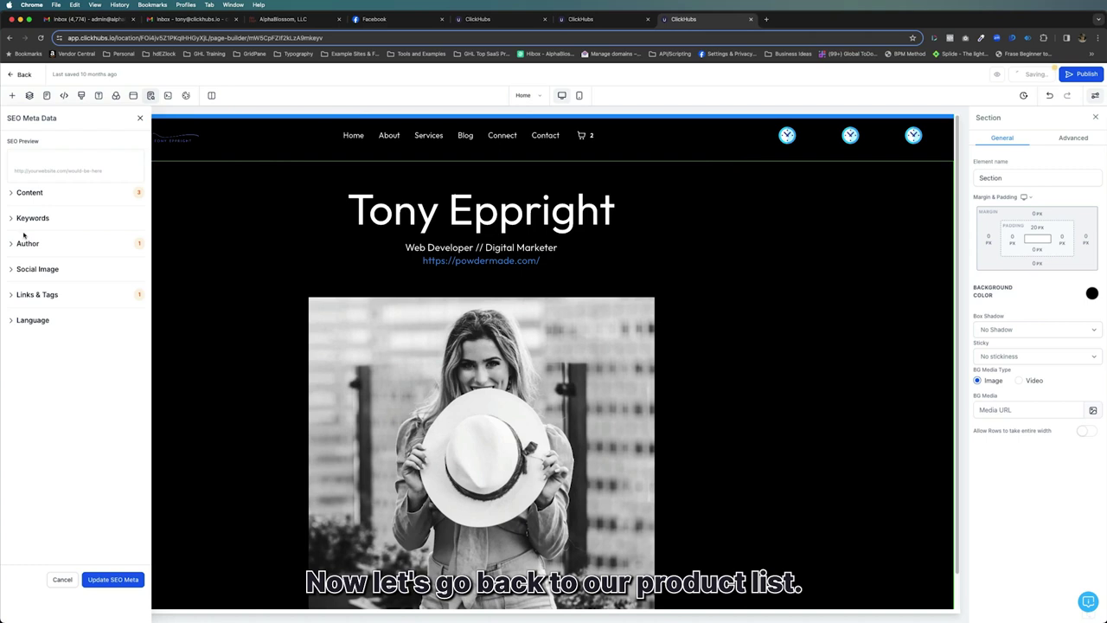
# Step: Insert the Global Header global section below the existing header on the Products List store page
pyautogui.click(538, 96)
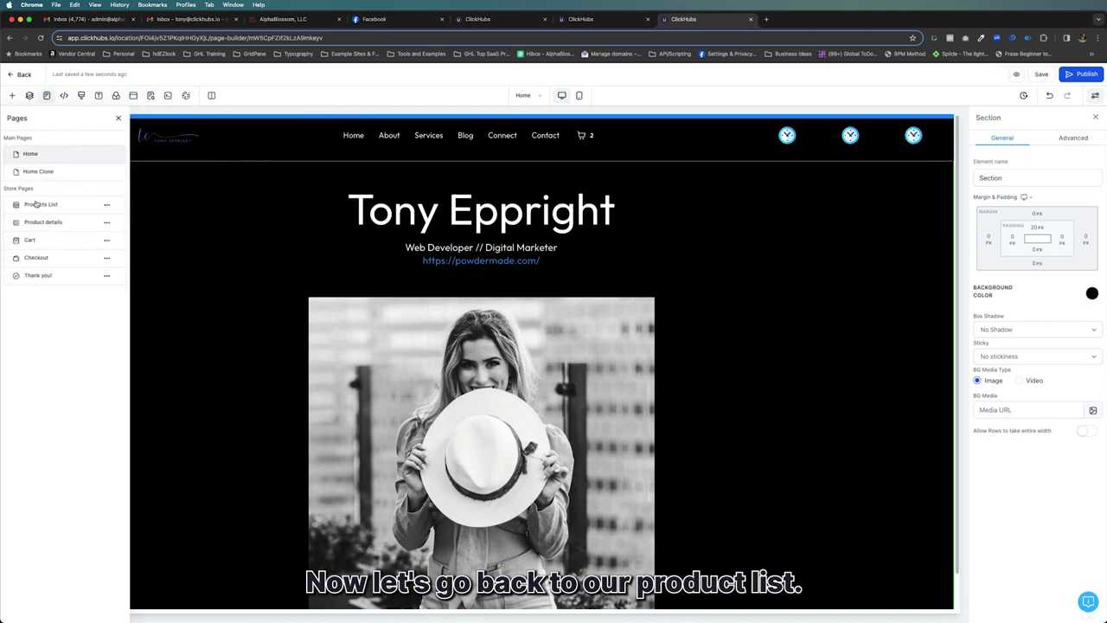
pyautogui.click(44, 205)
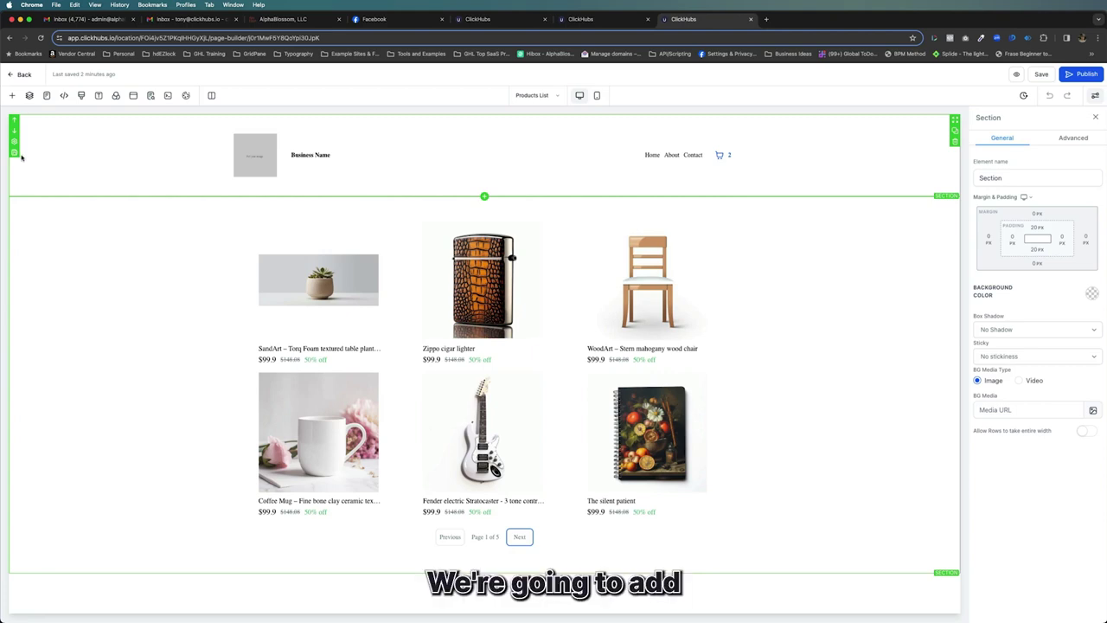
pyautogui.click(12, 95)
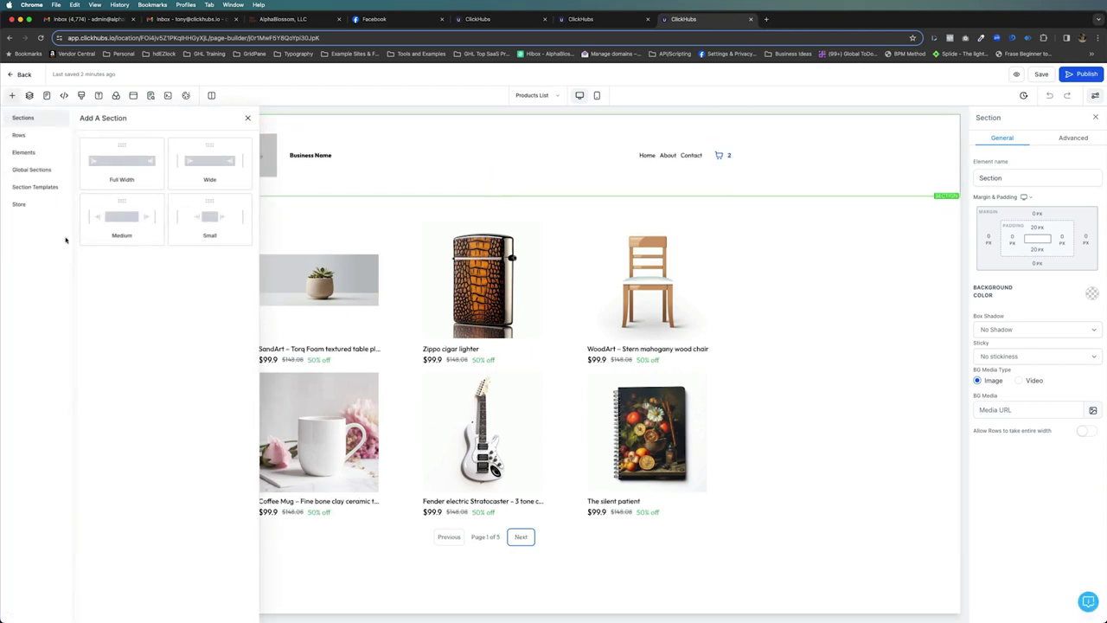
pyautogui.click(36, 171)
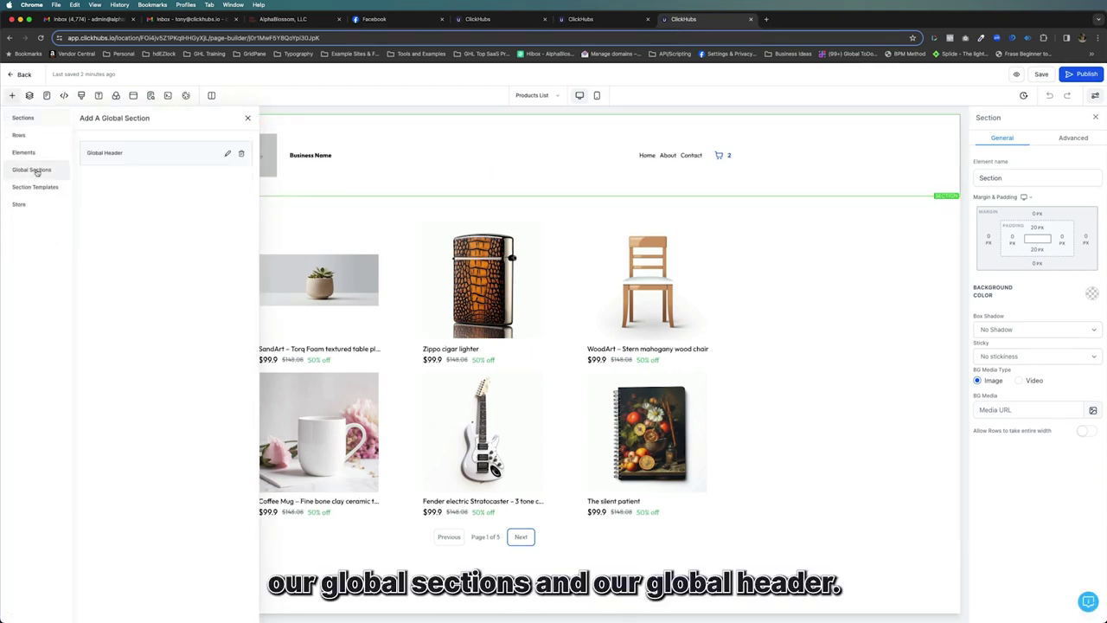
pyautogui.moveTo(177, 170); pyautogui.dragTo(449, 198)
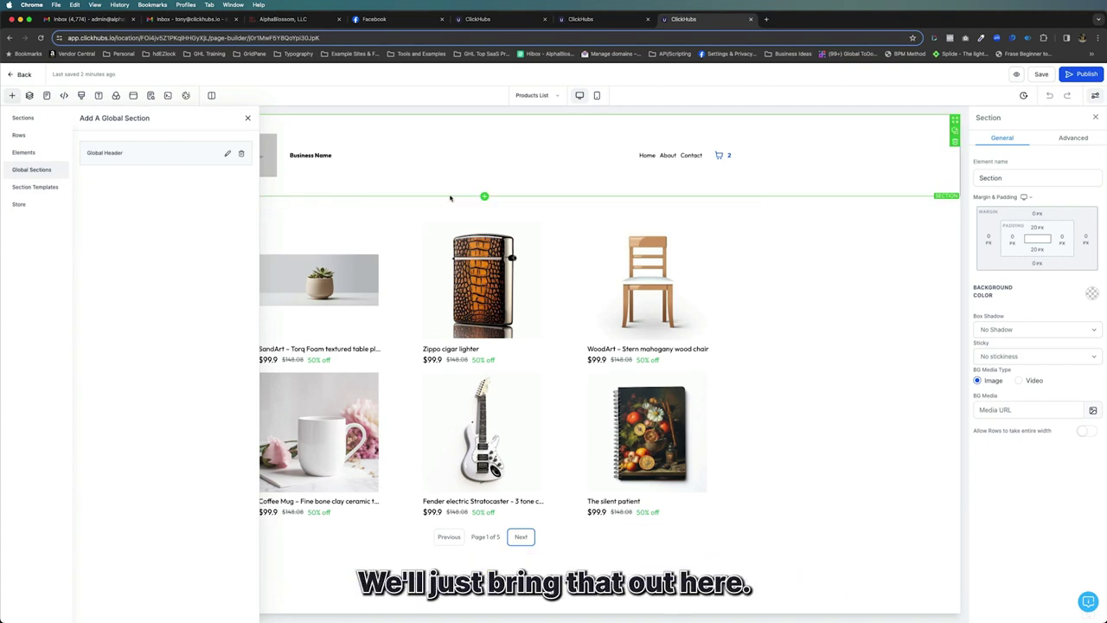
pyautogui.moveTo(145, 155); pyautogui.dragTo(378, 208)
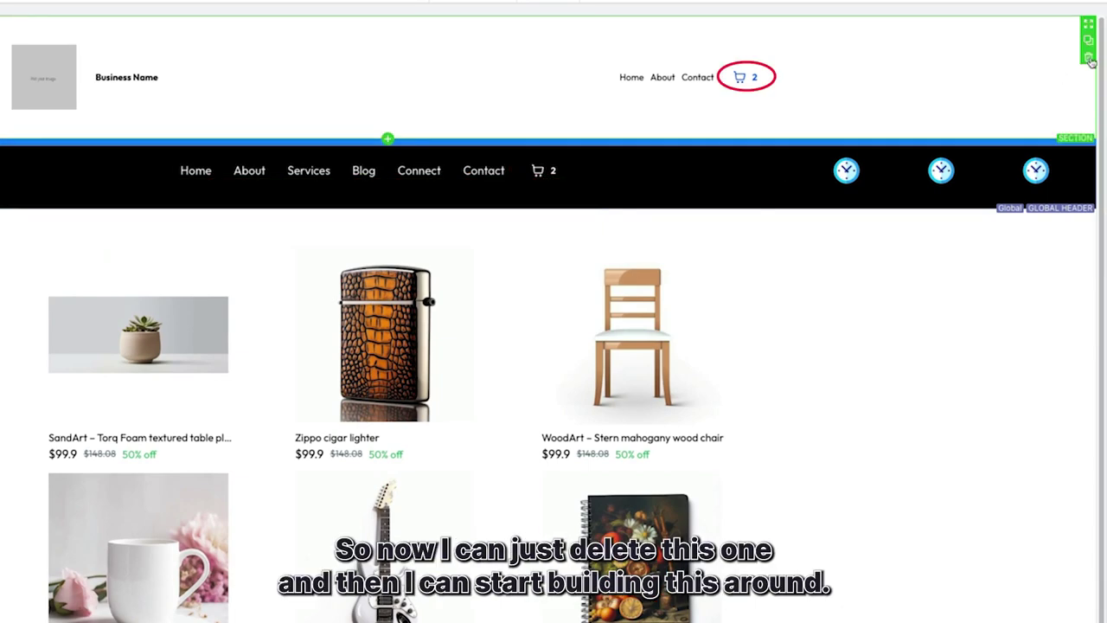
# Step: Delete the default Business Name header section from the Products List page and save the page
pyautogui.click(1088, 57)
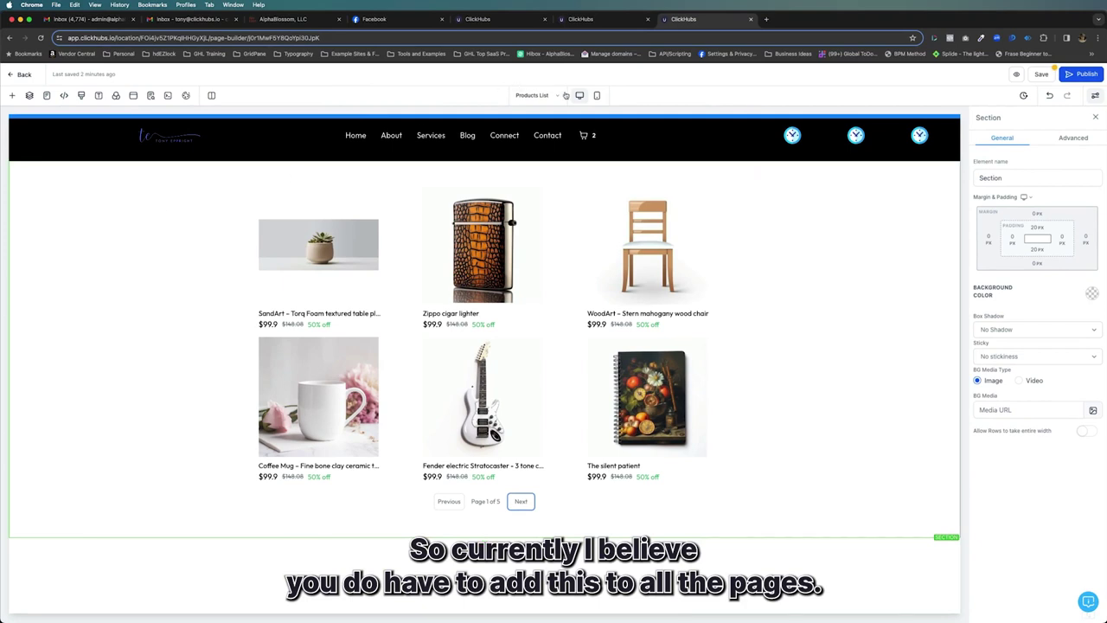
pyautogui.click(560, 96)
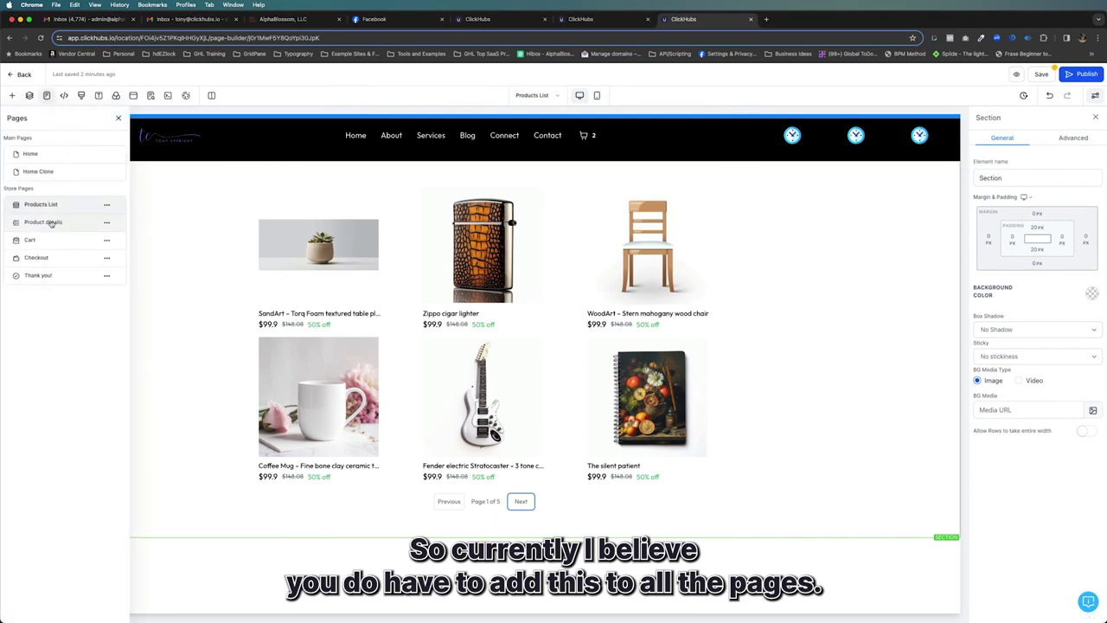
pyautogui.click(1041, 73)
pyautogui.click(150, 95)
# Step: Open the Product details store page and enable the Buy Now button on its Product Detail element
pyautogui.click(553, 96)
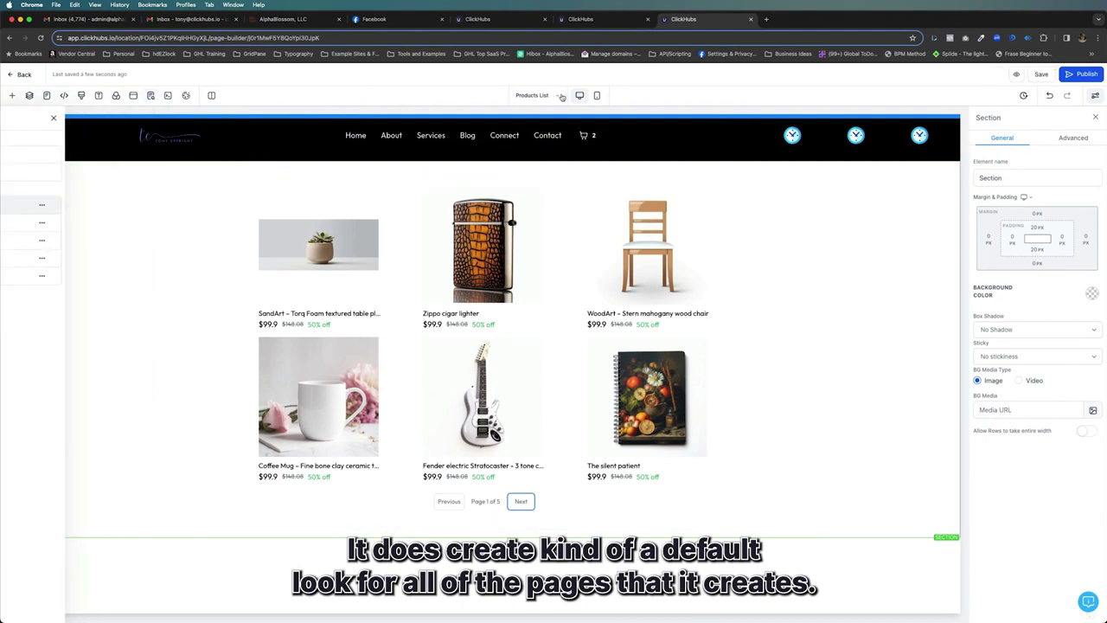
pyautogui.click(47, 222)
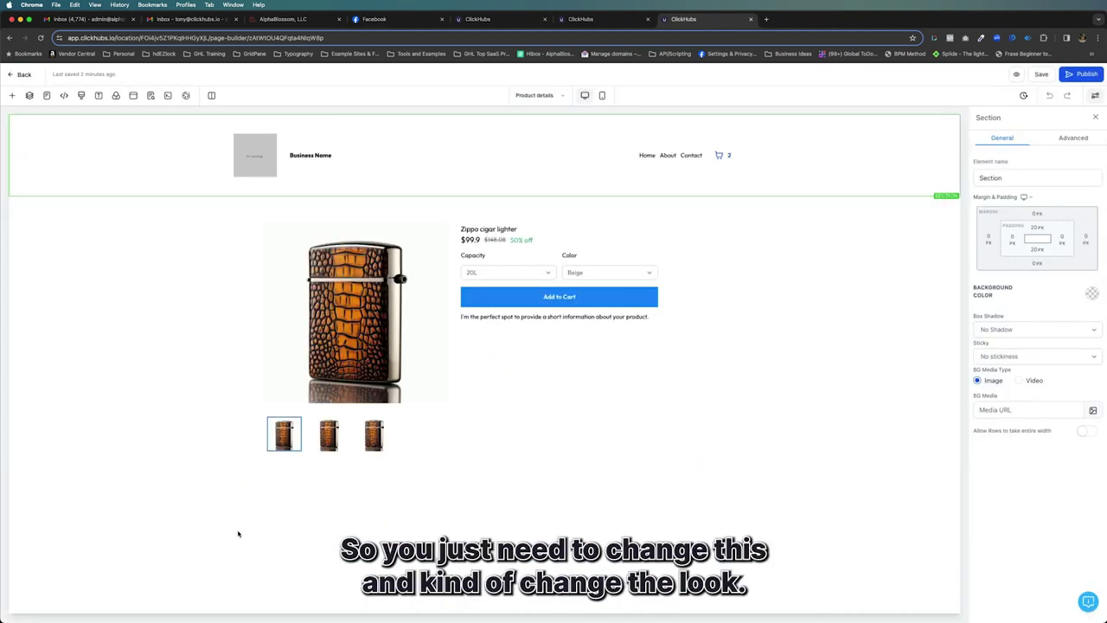
pyautogui.click(560, 96)
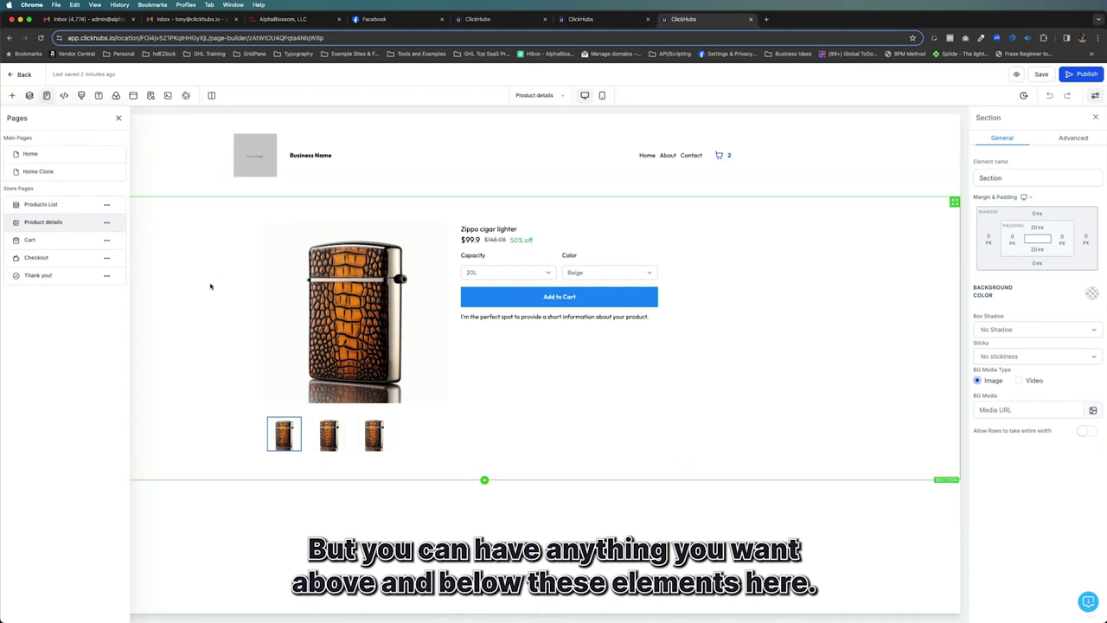
pyautogui.click(603, 247)
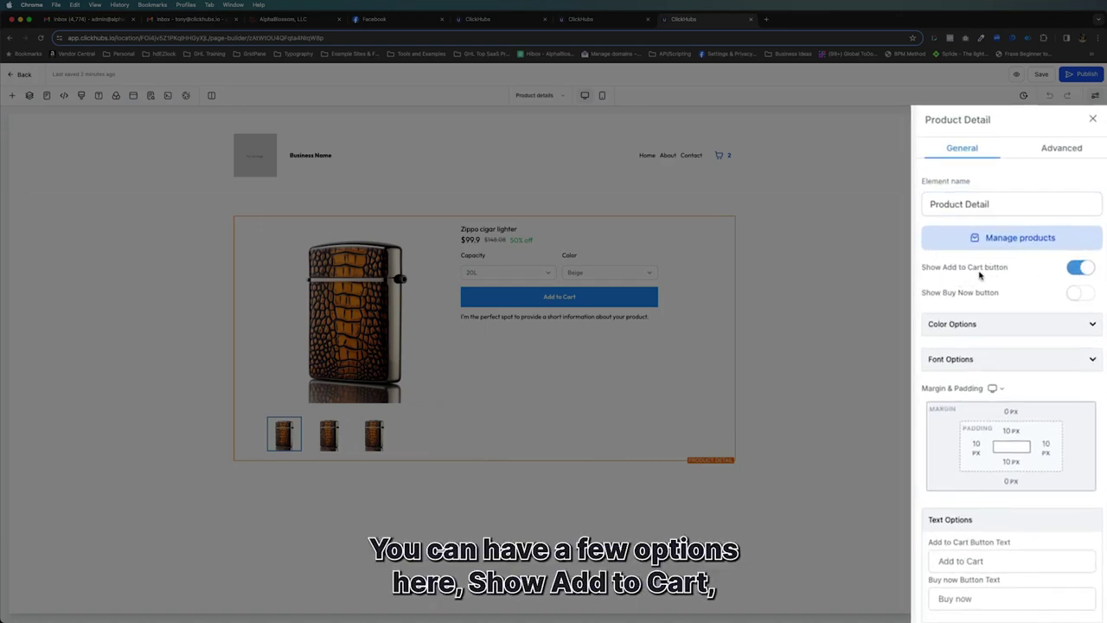
pyautogui.click(1081, 293)
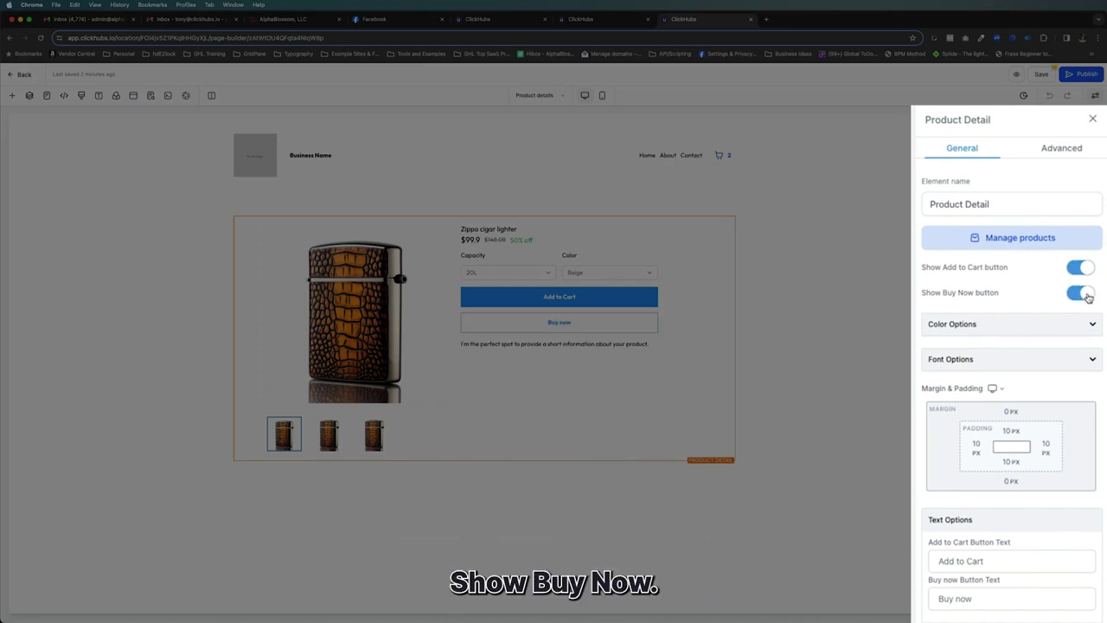
# Step: Review the Product Detail element's advanced border and shadow settings, and save the Product details page
pyautogui.click(1065, 150)
pyautogui.scroll(-2, 967, 386)
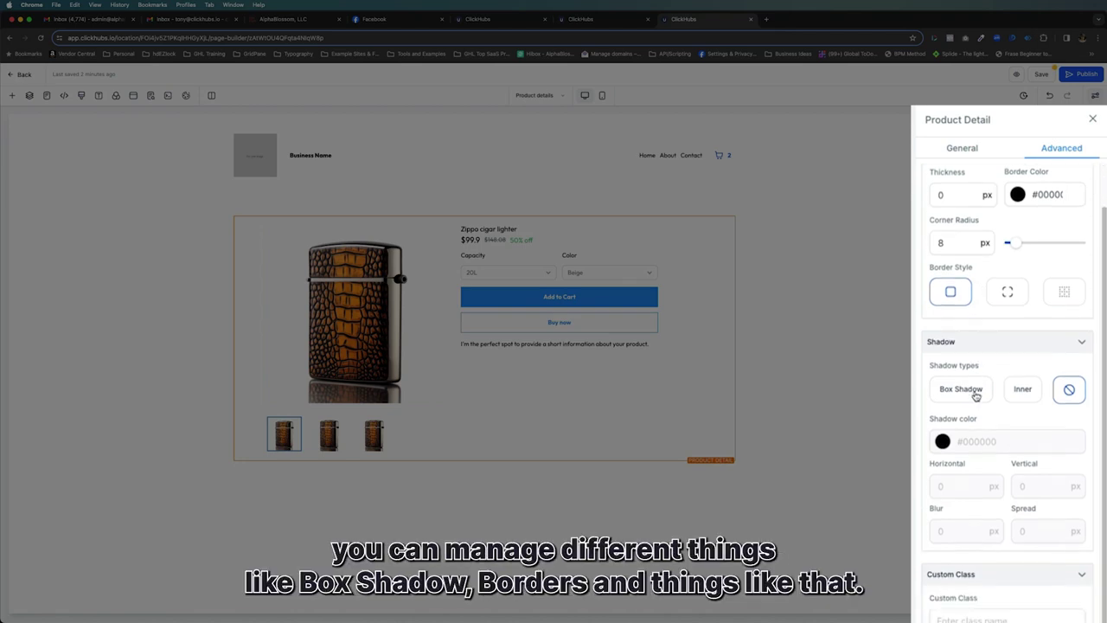
pyautogui.scroll(2, 986, 384)
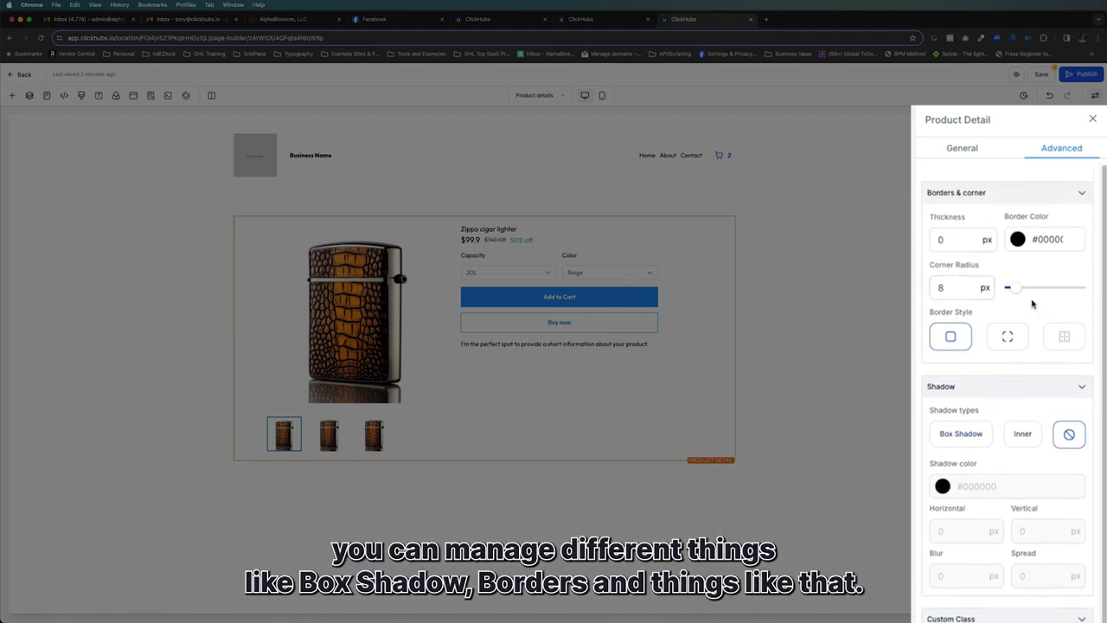
pyautogui.click(1041, 74)
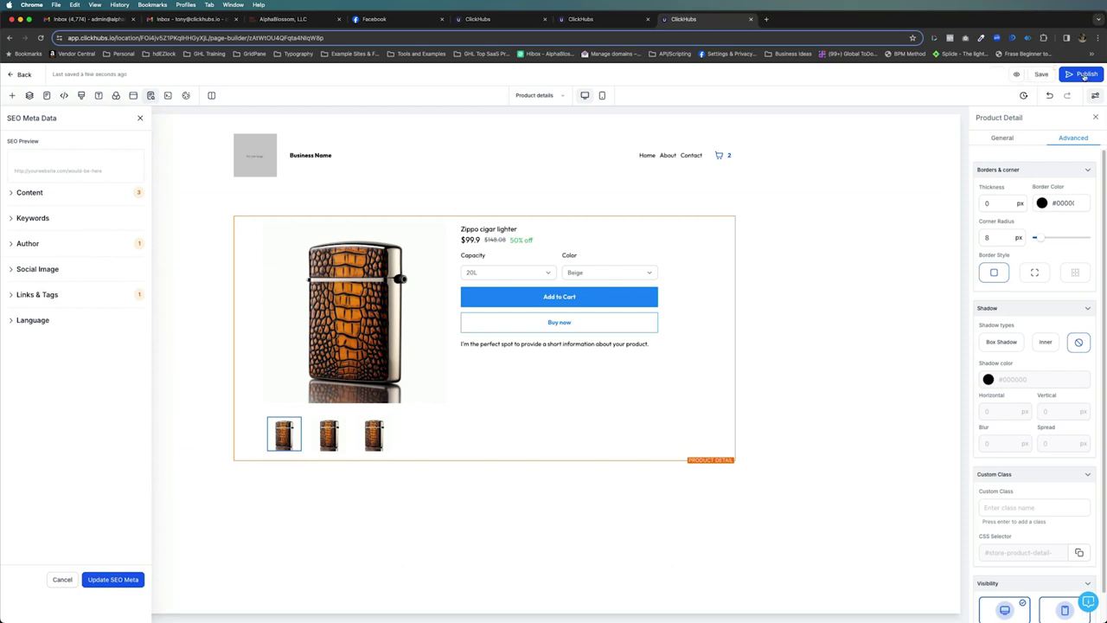
# Step: Preview the store's product list, try size and color variants of Test T-shirt including L and Blue, and return to the list
pyautogui.click(1015, 76)
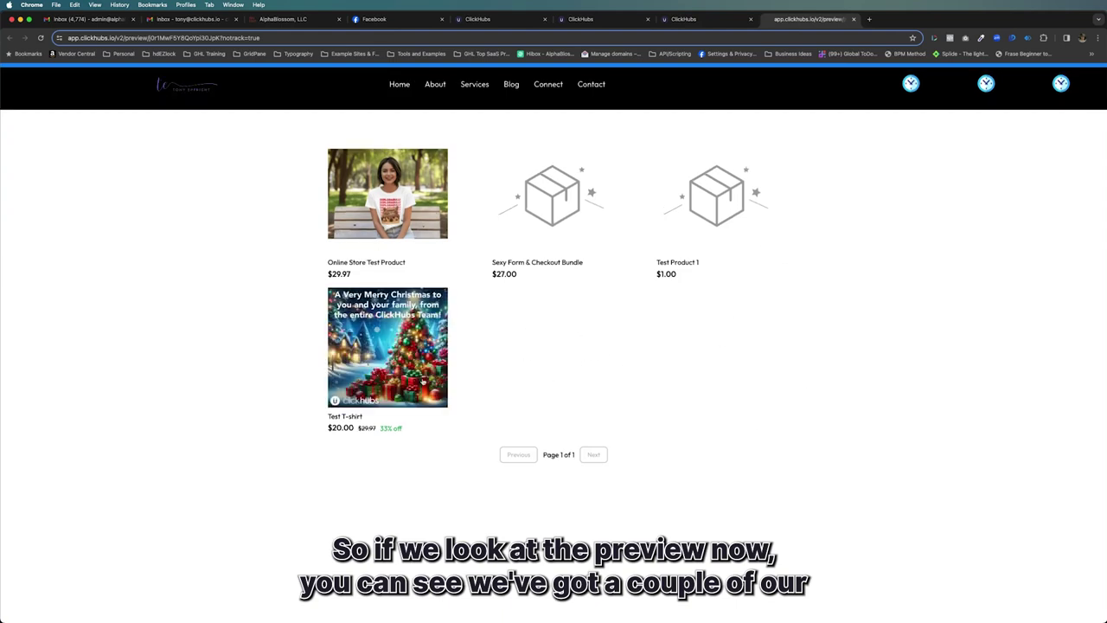
pyautogui.click(402, 354)
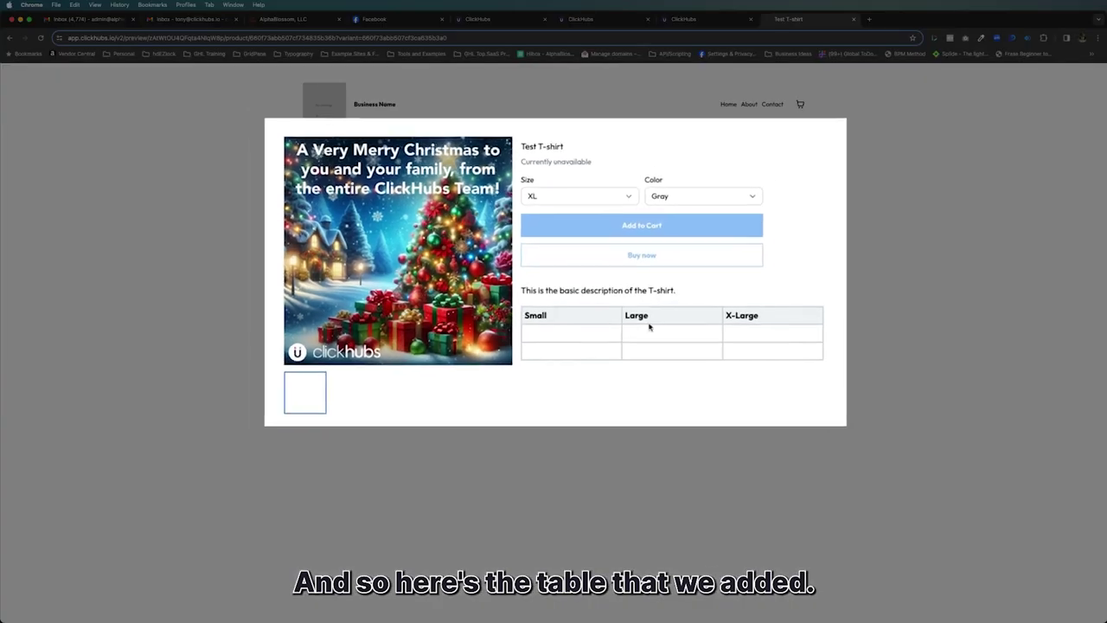
pyautogui.click(637, 171)
pyautogui.click(605, 183)
pyautogui.click(701, 172)
pyautogui.click(691, 156)
pyautogui.click(637, 171)
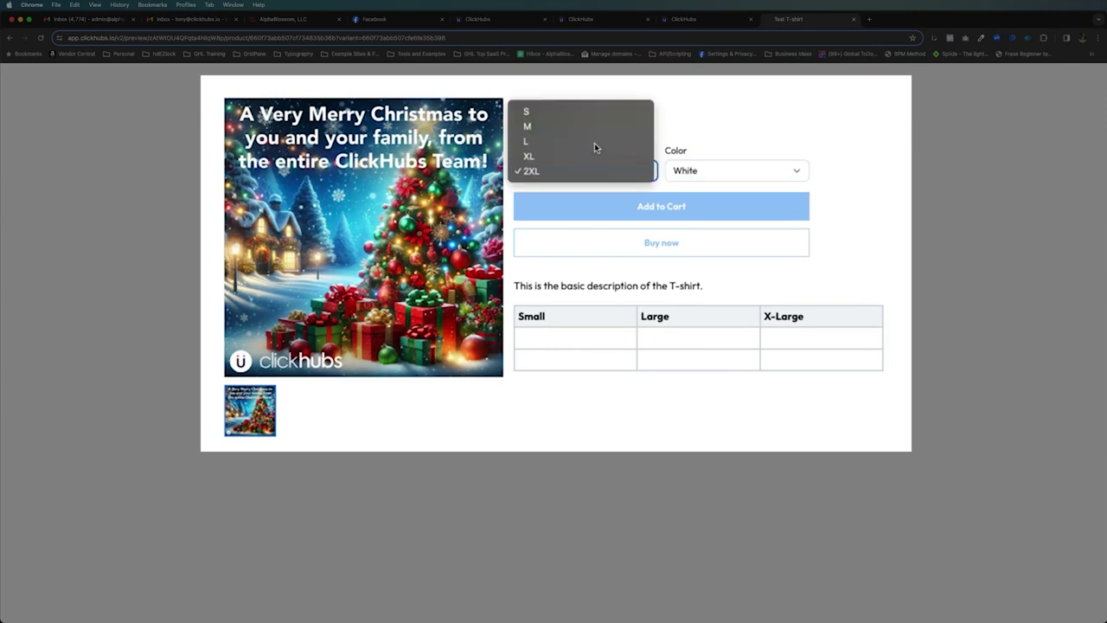
pyautogui.click(594, 142)
pyautogui.click(734, 178)
pyautogui.click(758, 218)
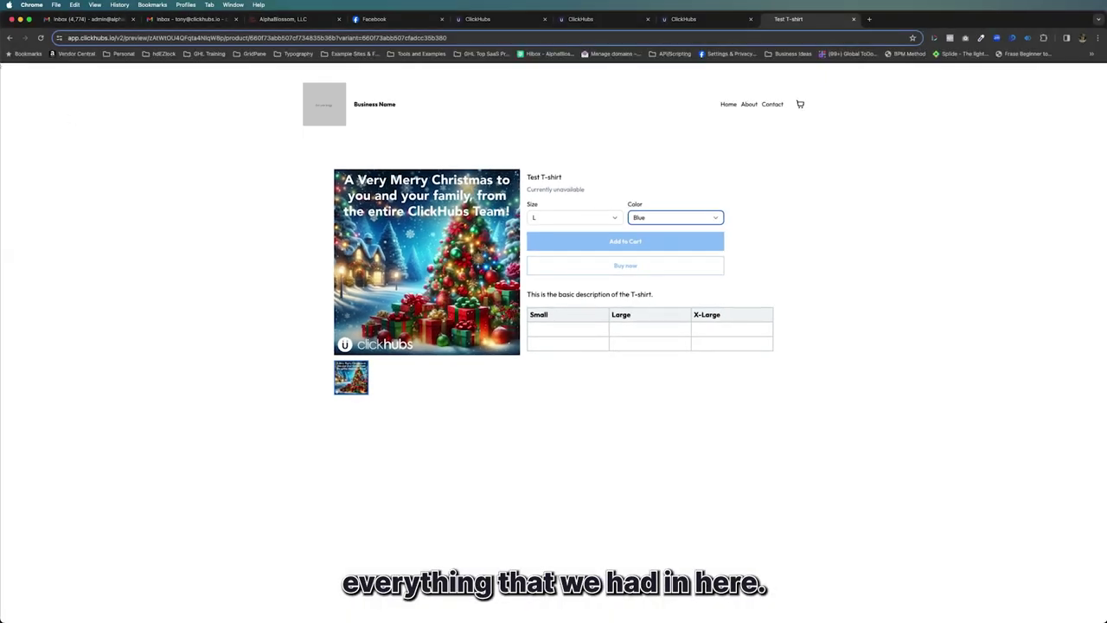
pyautogui.click(10, 38)
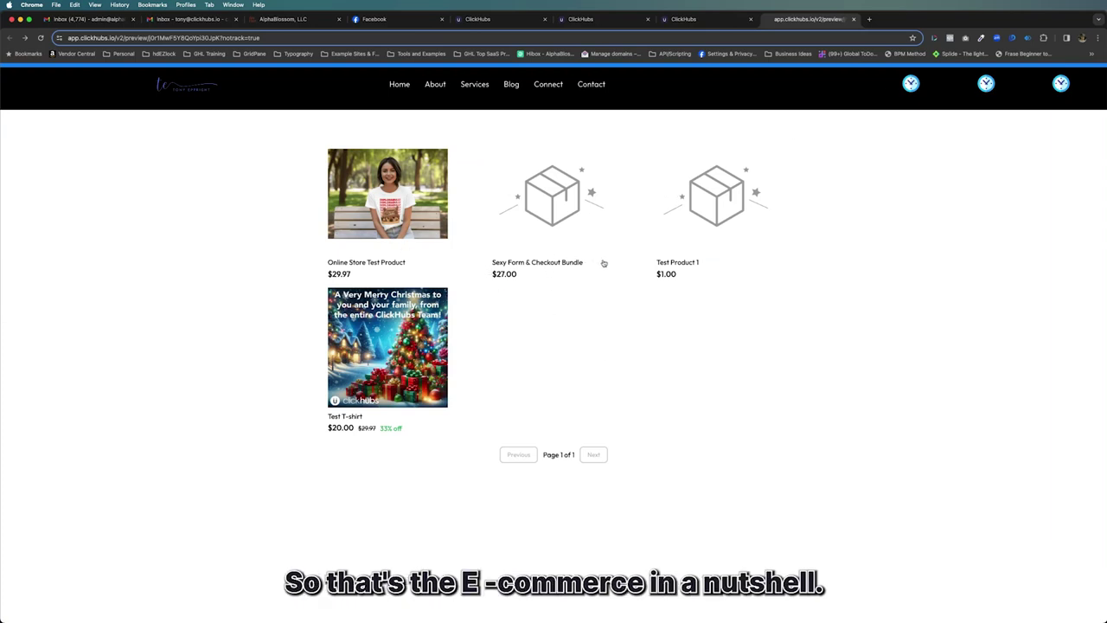
pyautogui.click(699, 21)
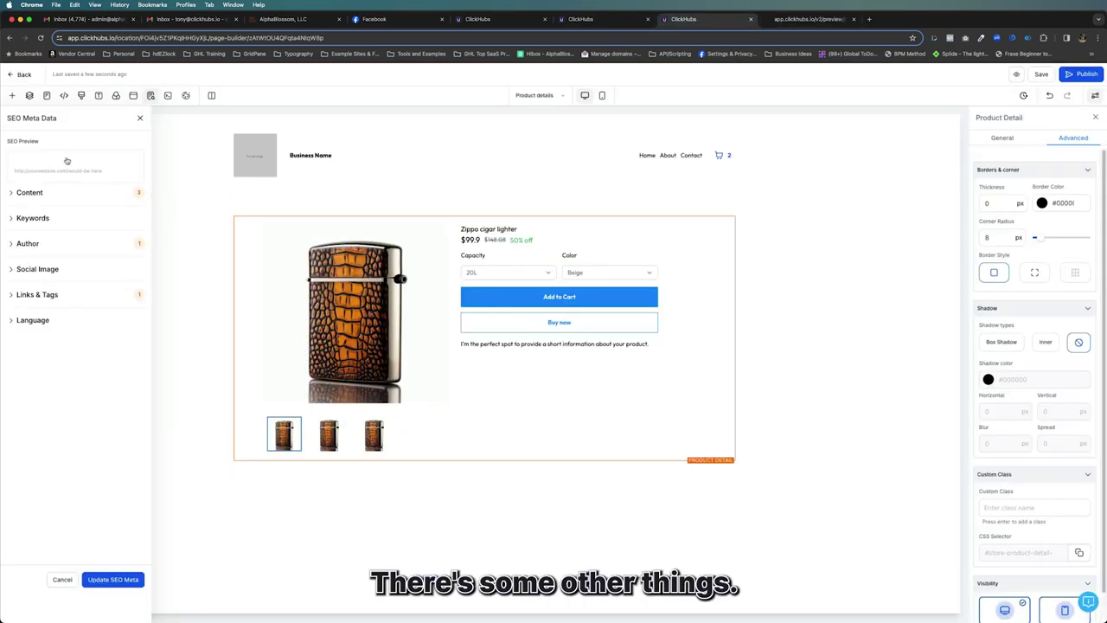
pyautogui.click(18, 74)
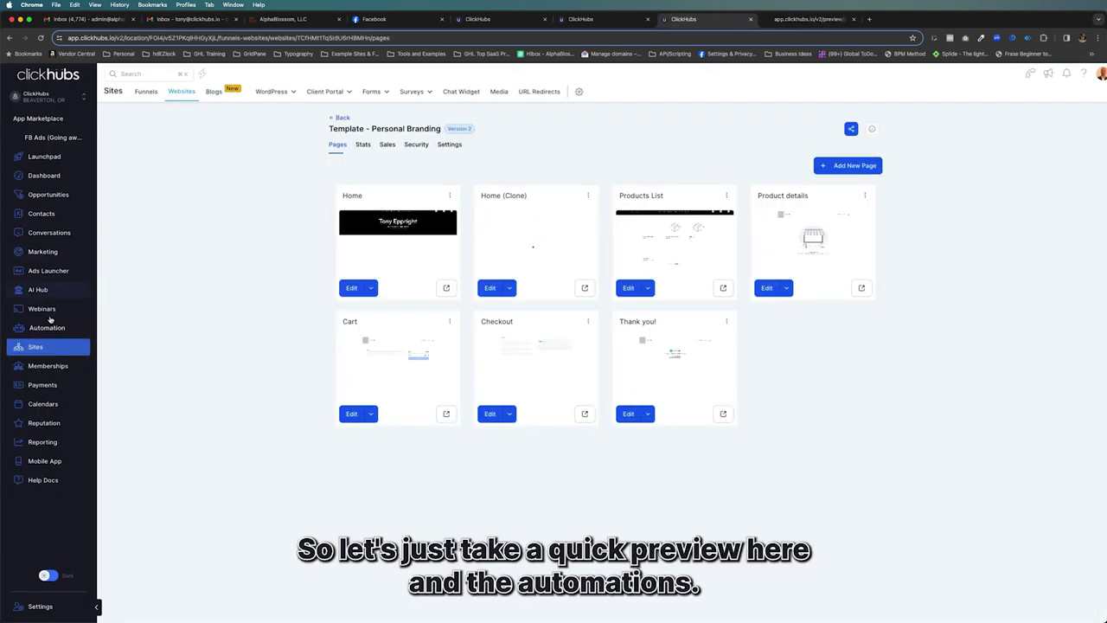
pyautogui.click(46, 327)
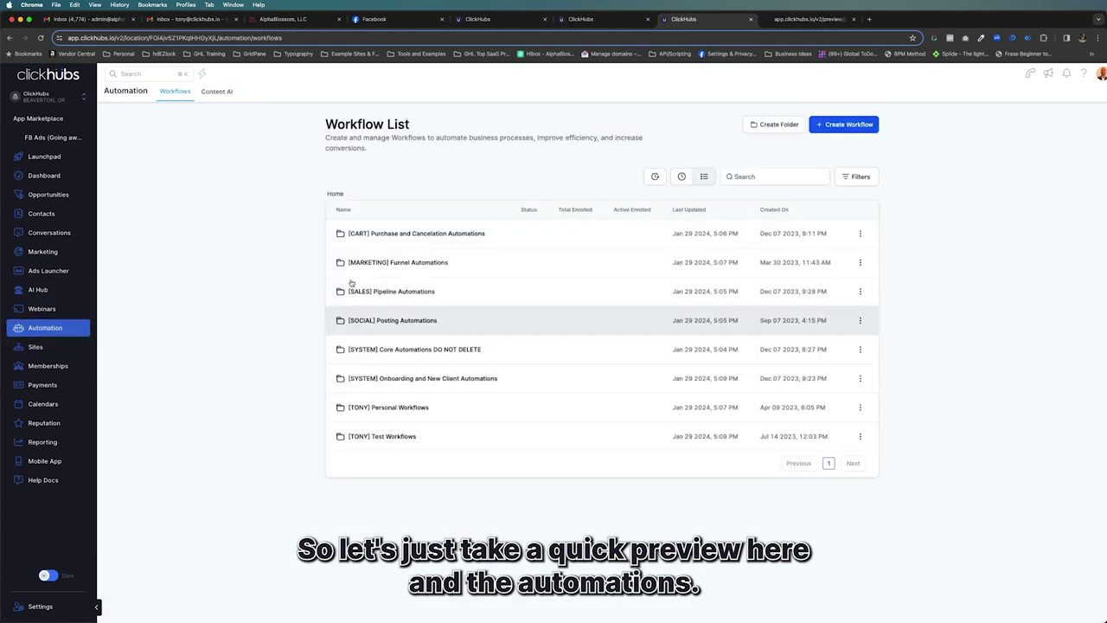
pyautogui.click(381, 436)
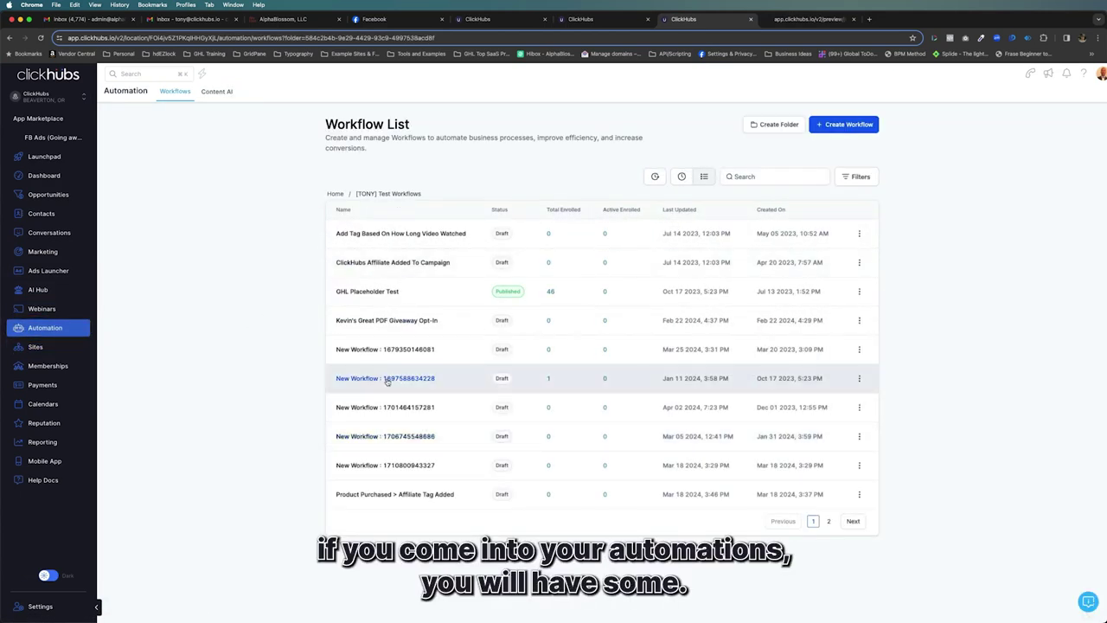
pyautogui.click(391, 409)
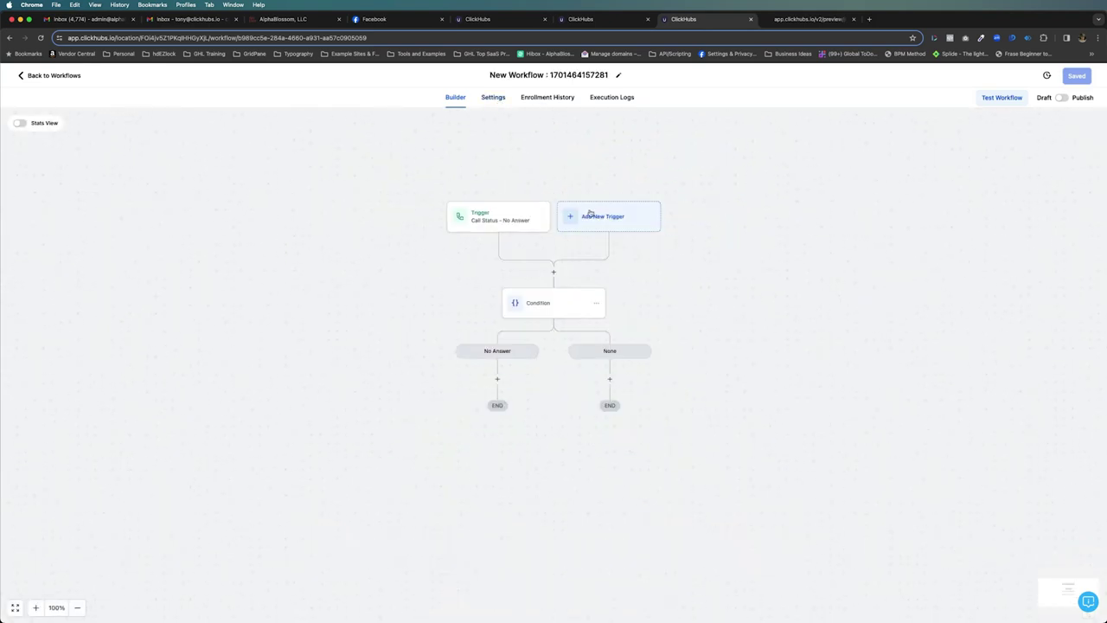
# Step: Start adding a new workflow trigger and search the available triggers for "ord"
pyautogui.click(596, 216)
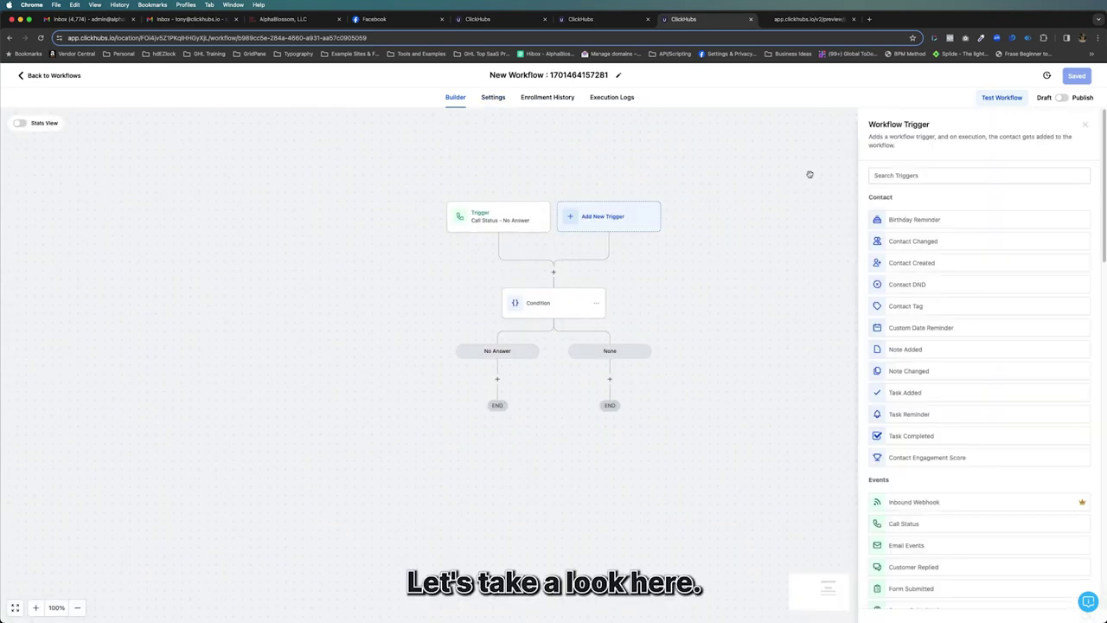
pyautogui.click(946, 176)
pyautogui.write('ord')
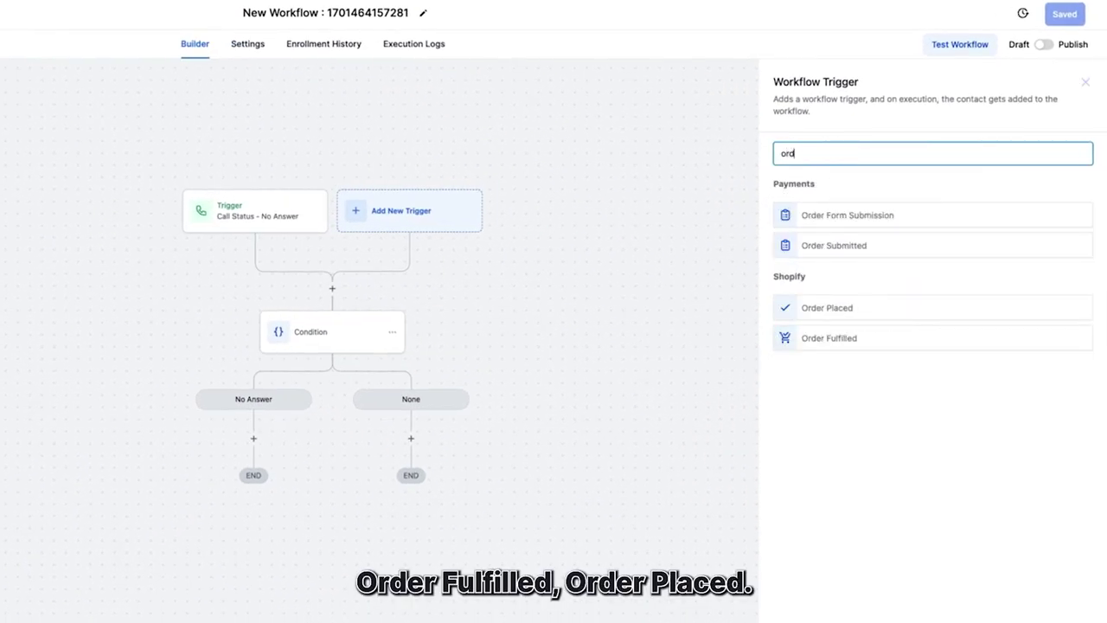
# Step: Search the workflow triggers for "aba" instead and choose the Abandoned Checkout trigger
pyautogui.doubleClick(809, 153)
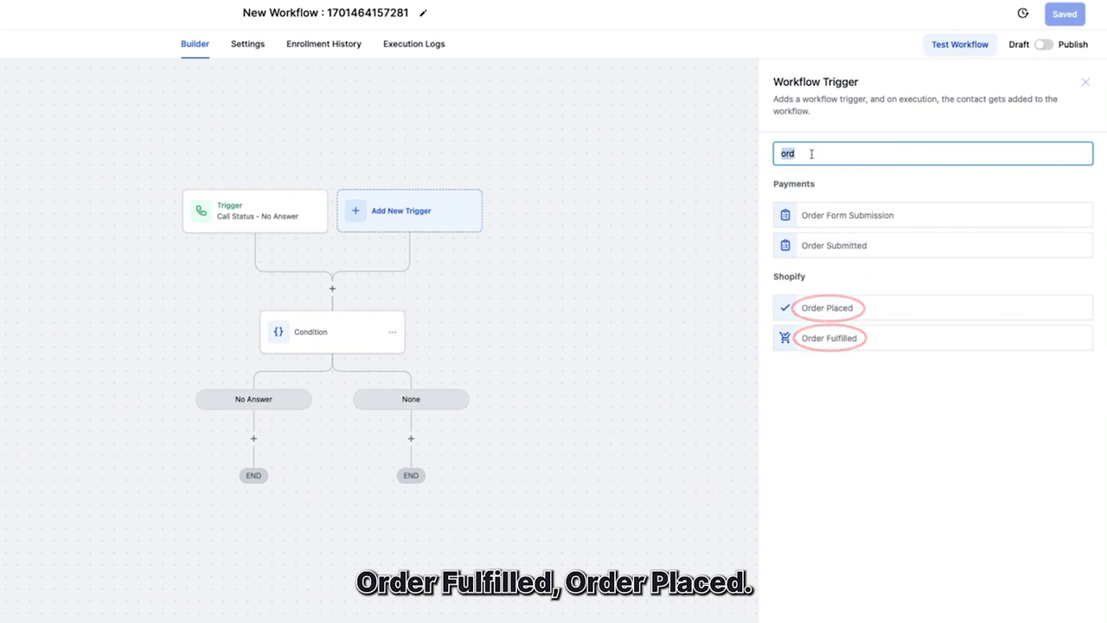
pyautogui.press('BackSpace')
pyautogui.write('aba')
pyautogui.click(826, 221)
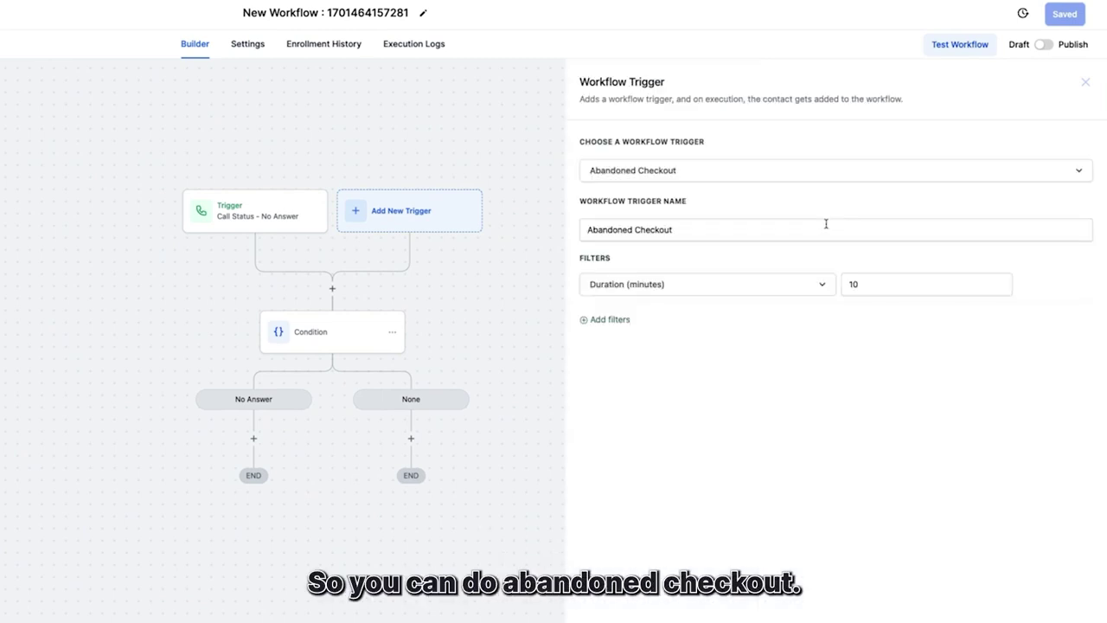
# Step: Check the Abandoned Checkout trigger's duration filter and add a second filter on Cart Value
pyautogui.click(891, 281)
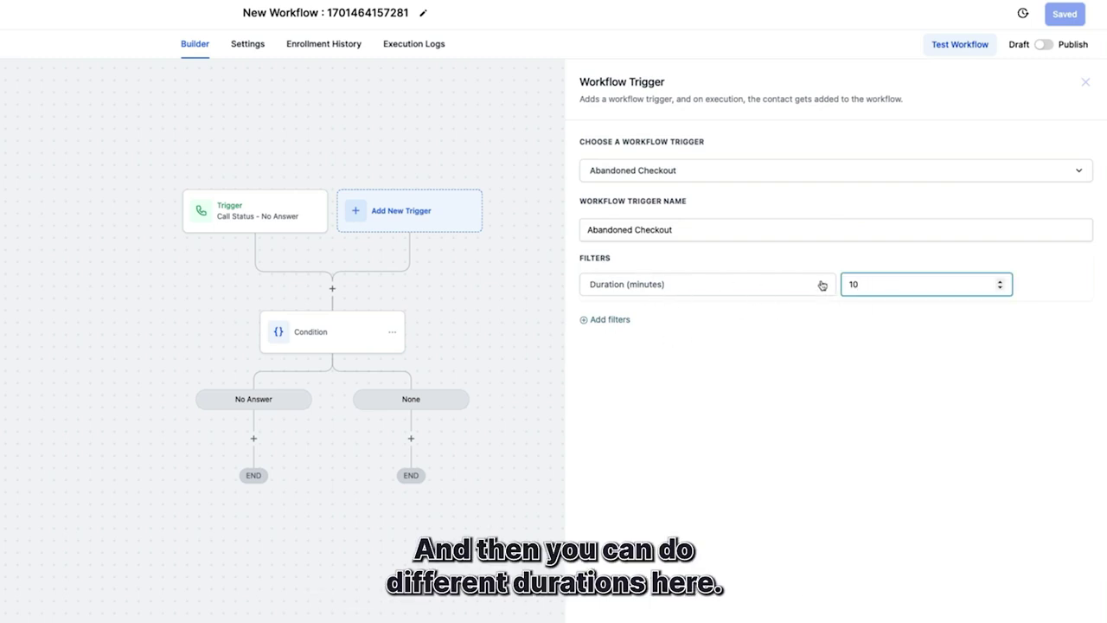
pyautogui.click(610, 319)
pyautogui.click(665, 318)
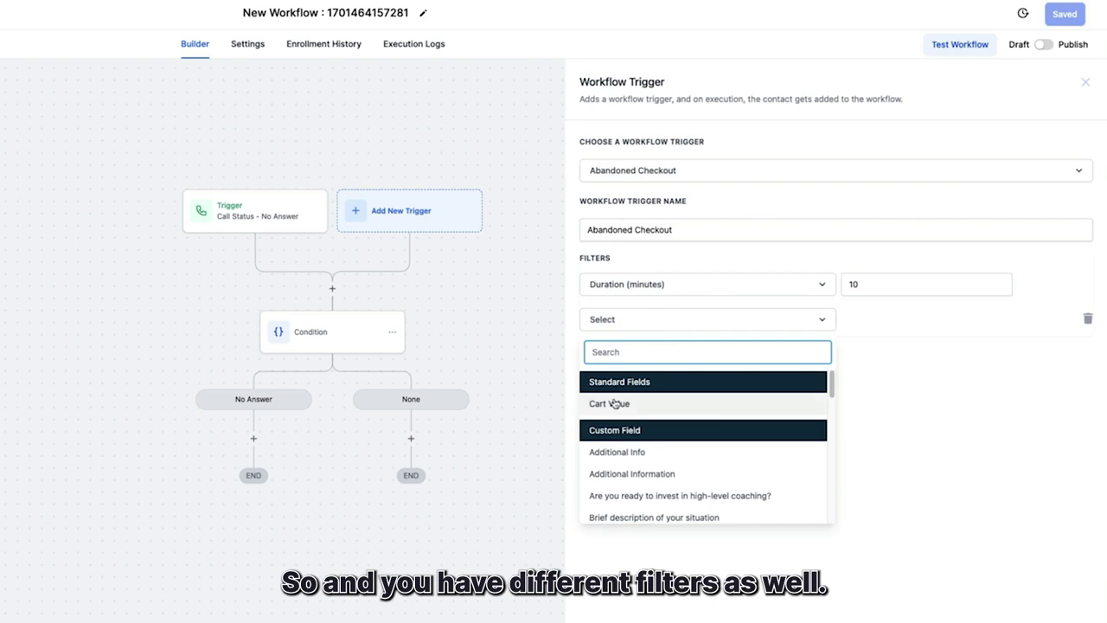
pyautogui.click(623, 403)
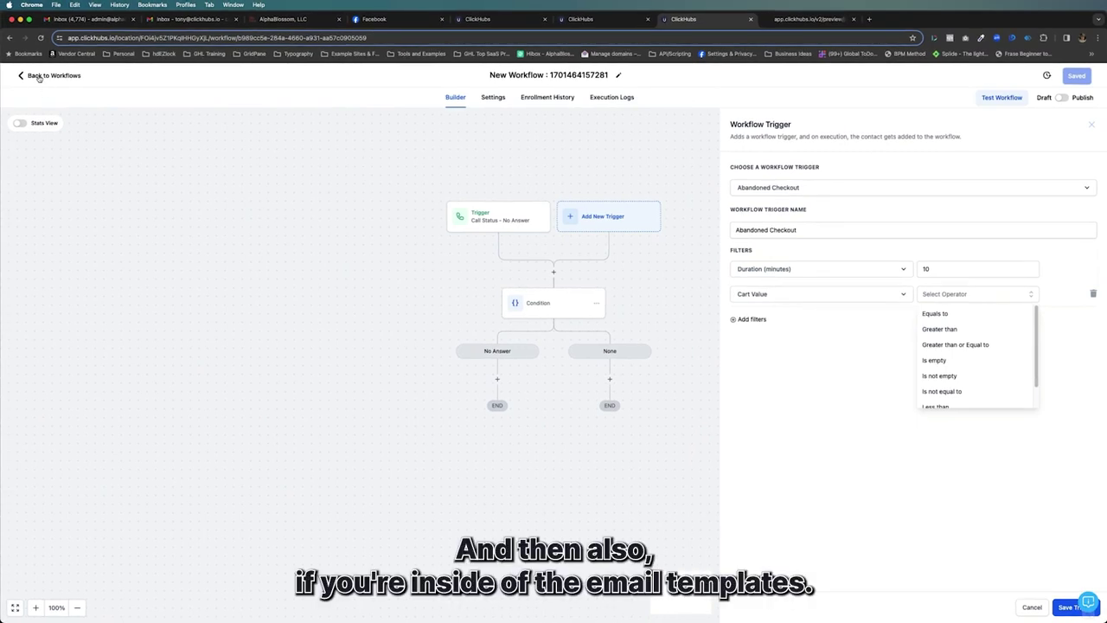
# Step: Leave the workflow and open New Template from the [Test Templates] Temporary for Testing folder in the Marketing email templates
pyautogui.click(38, 76)
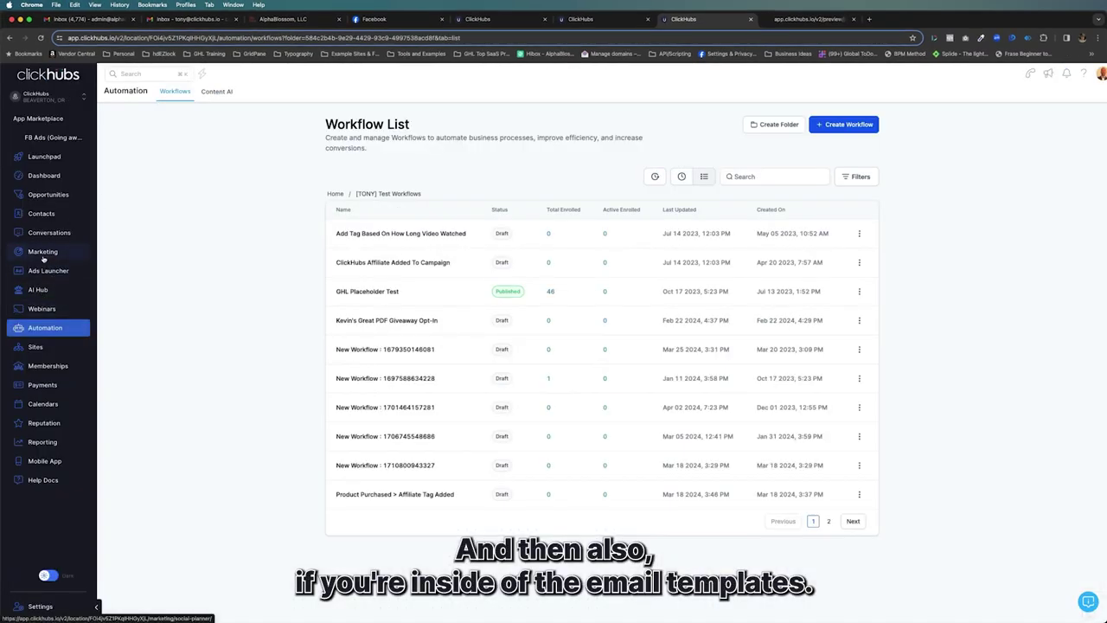
pyautogui.click(43, 252)
pyautogui.moveTo(222, 96)
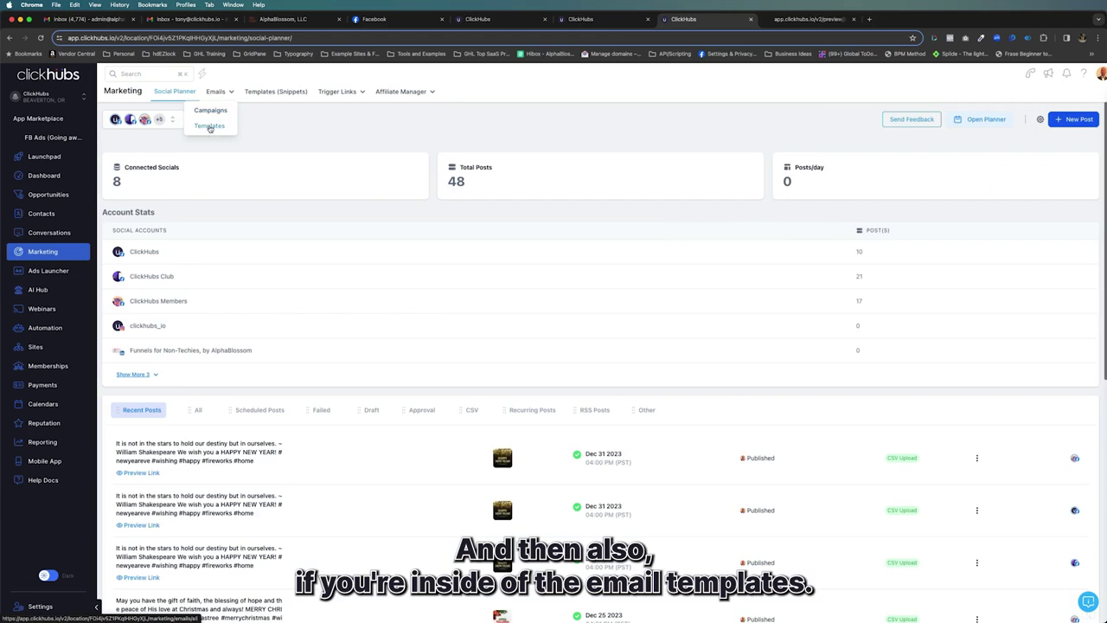
pyautogui.click(209, 126)
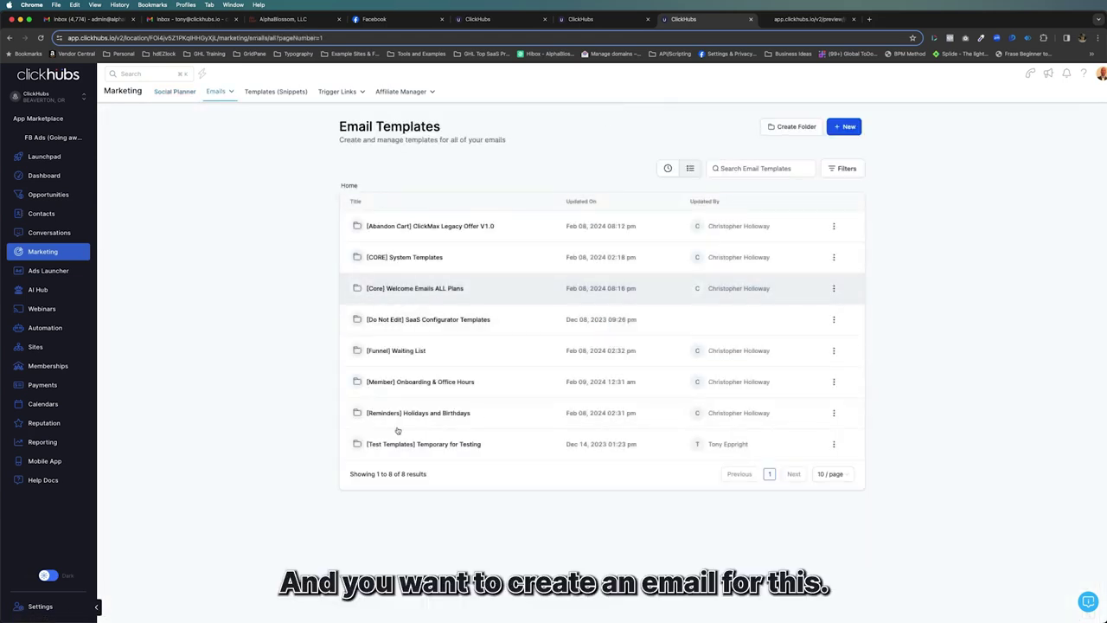
pyautogui.click(421, 445)
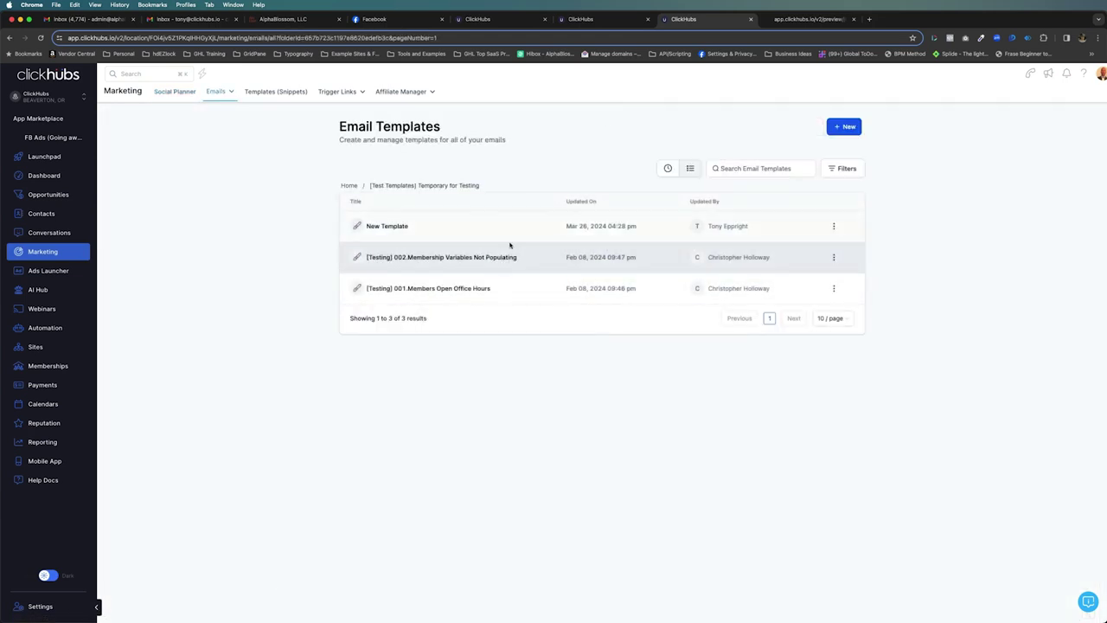
pyautogui.click(394, 228)
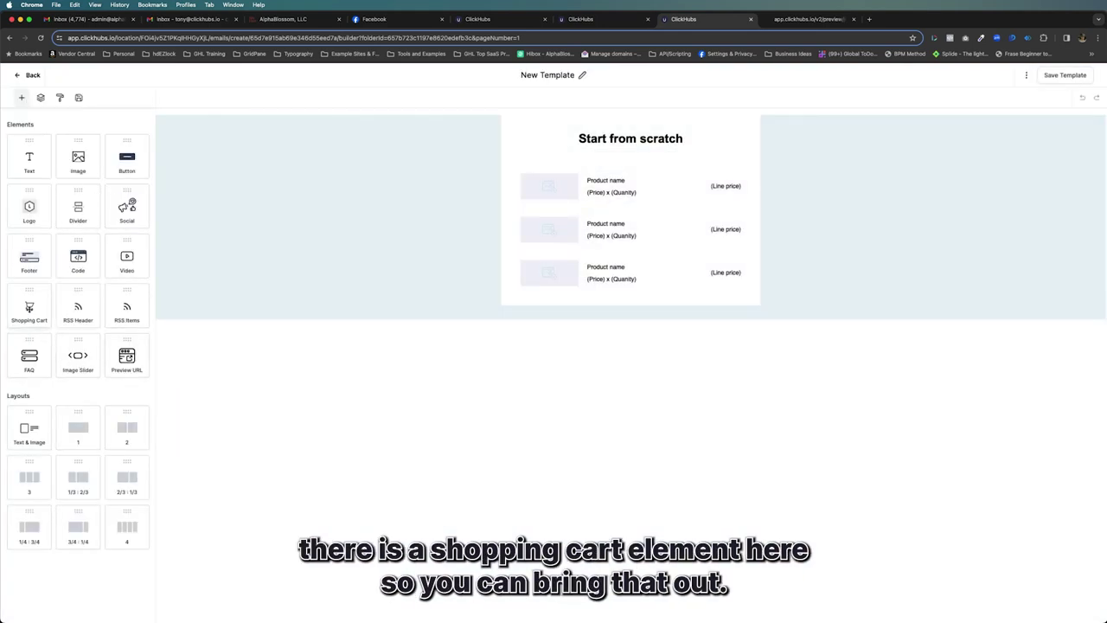
# Step: Add a second Shopping Cart element below the existing one in the email and delete it again
pyautogui.moveTo(28, 307); pyautogui.dragTo(590, 317)
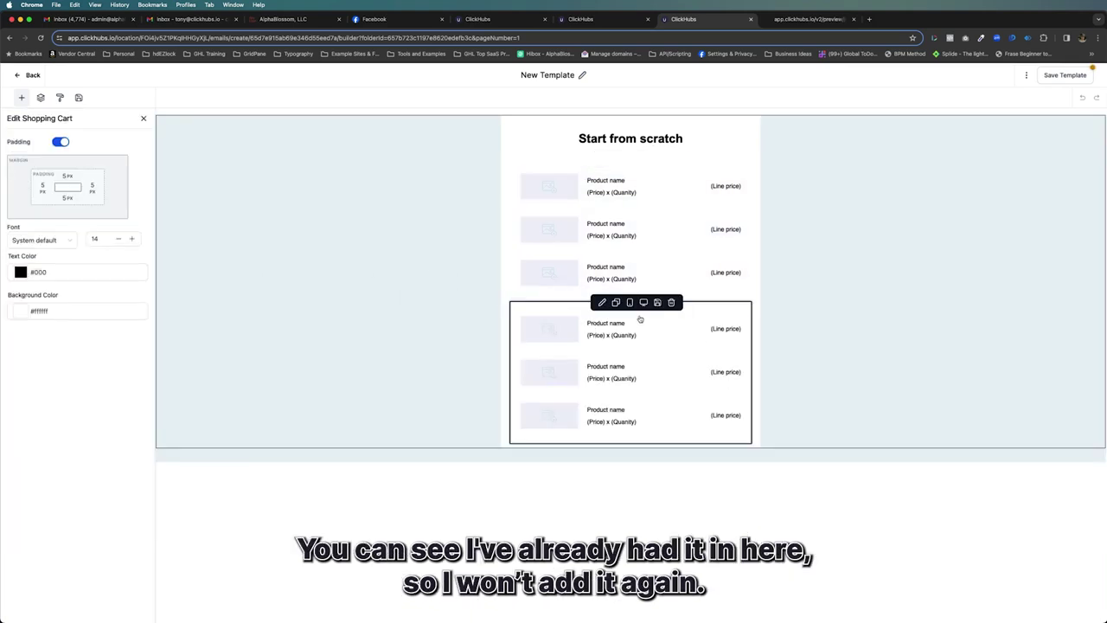
pyautogui.click(672, 303)
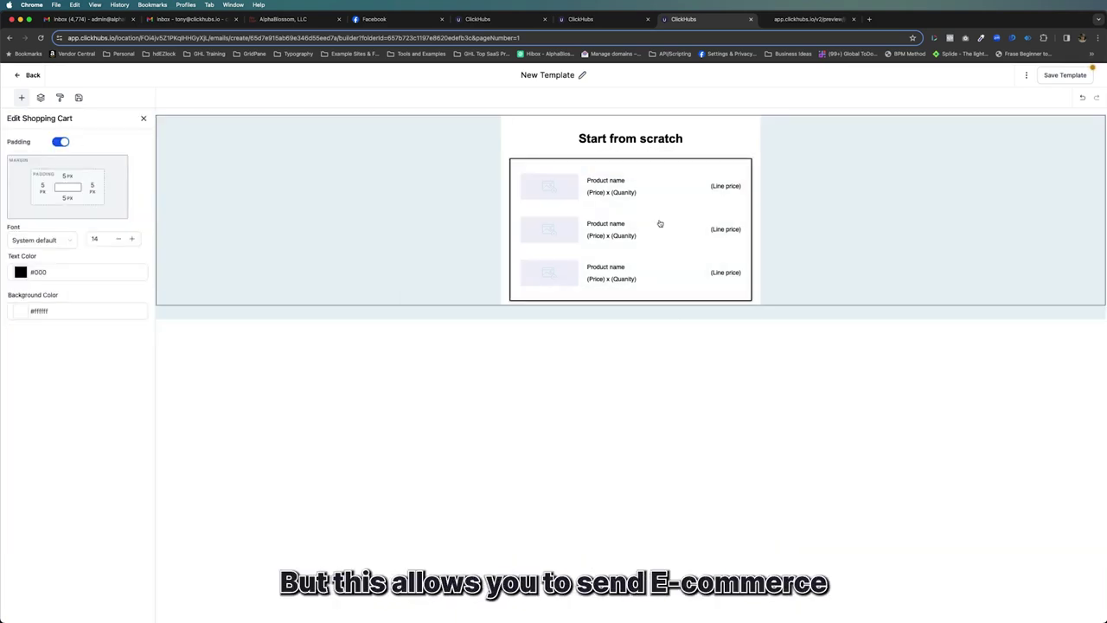
# Step: Examine the remaining Shopping Cart element in the email template and its padding, font and color settings
pyautogui.click(634, 244)
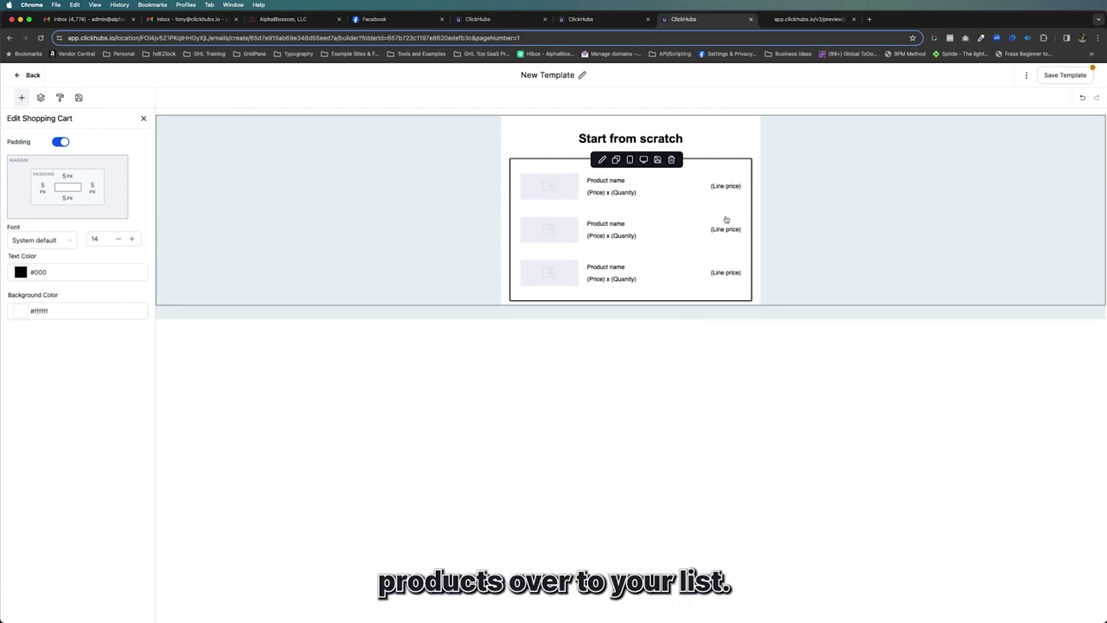
pyautogui.click(496, 237)
pyautogui.click(700, 216)
pyautogui.click(670, 216)
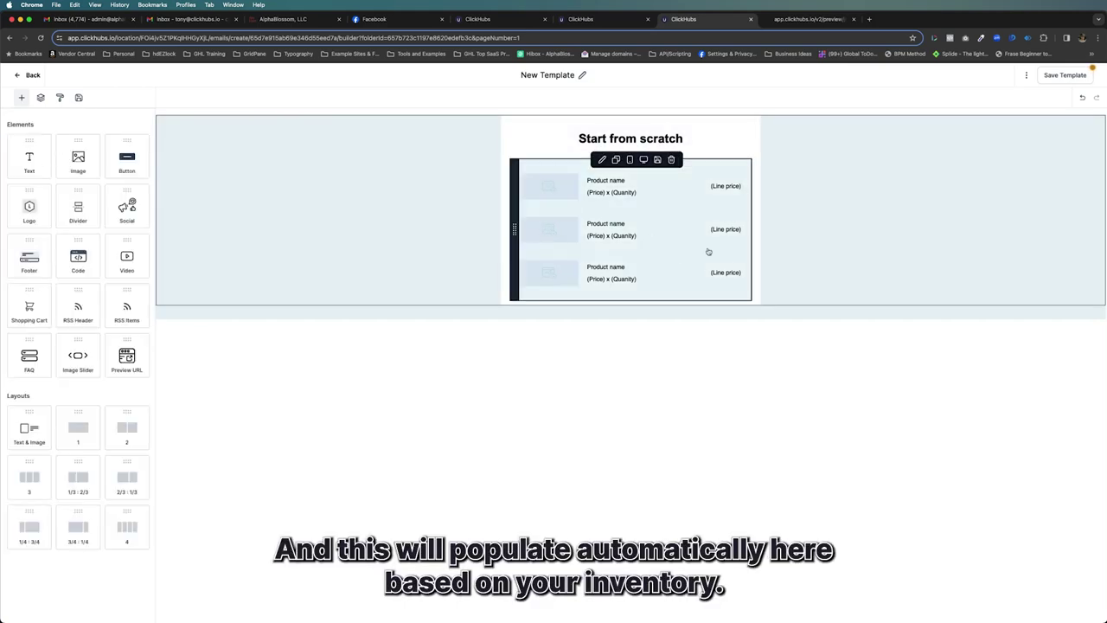
pyautogui.click(665, 259)
pyautogui.click(603, 161)
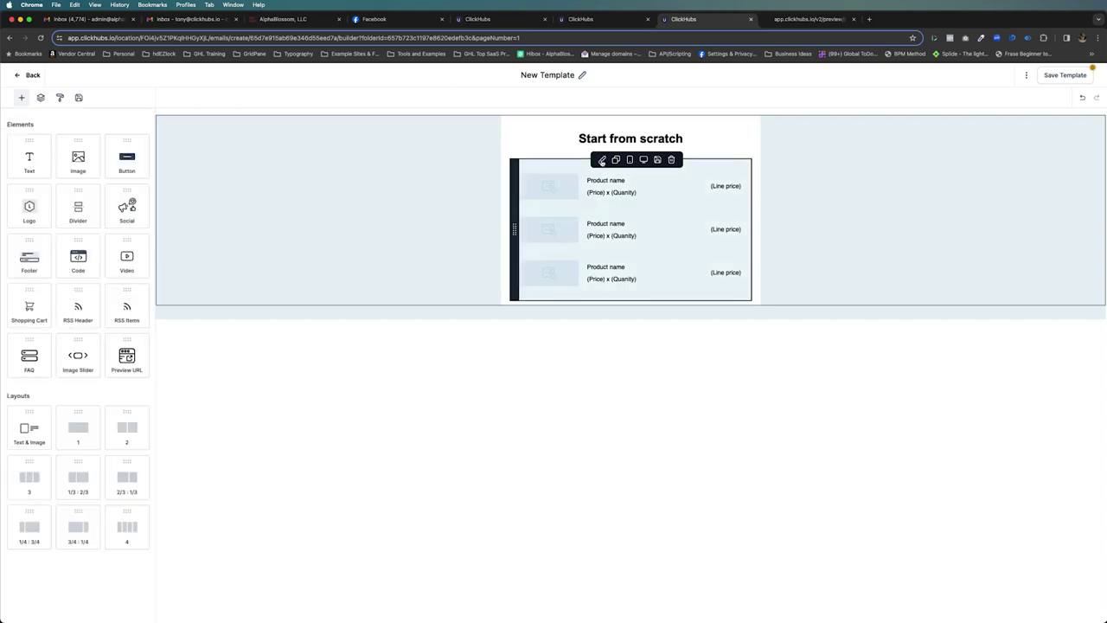
pyautogui.click(603, 161)
pyautogui.click(603, 161)
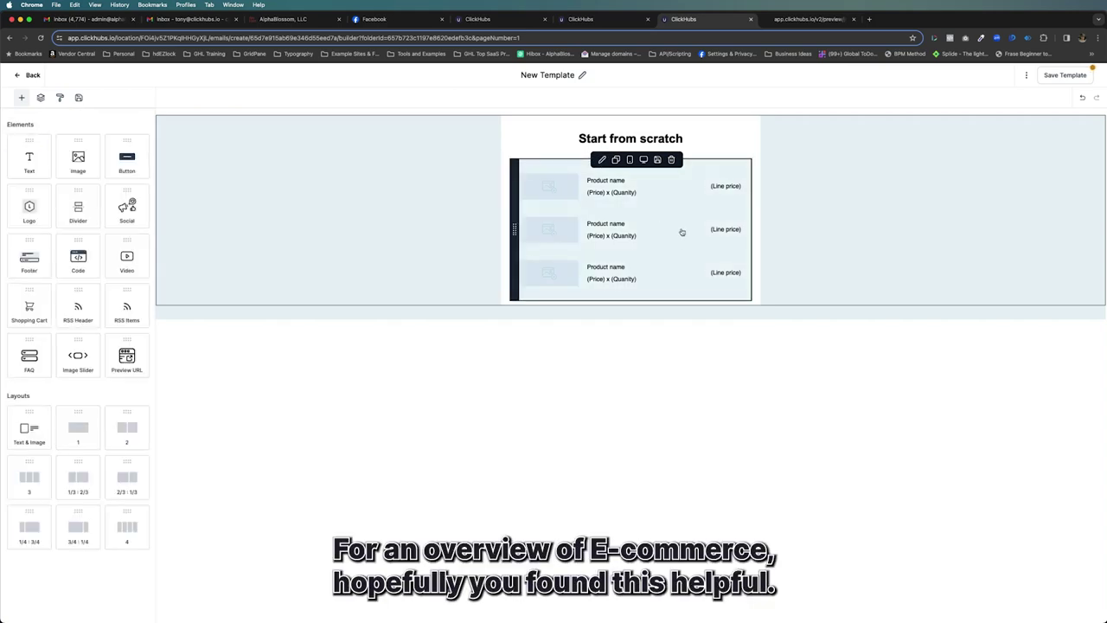
pyautogui.click(660, 232)
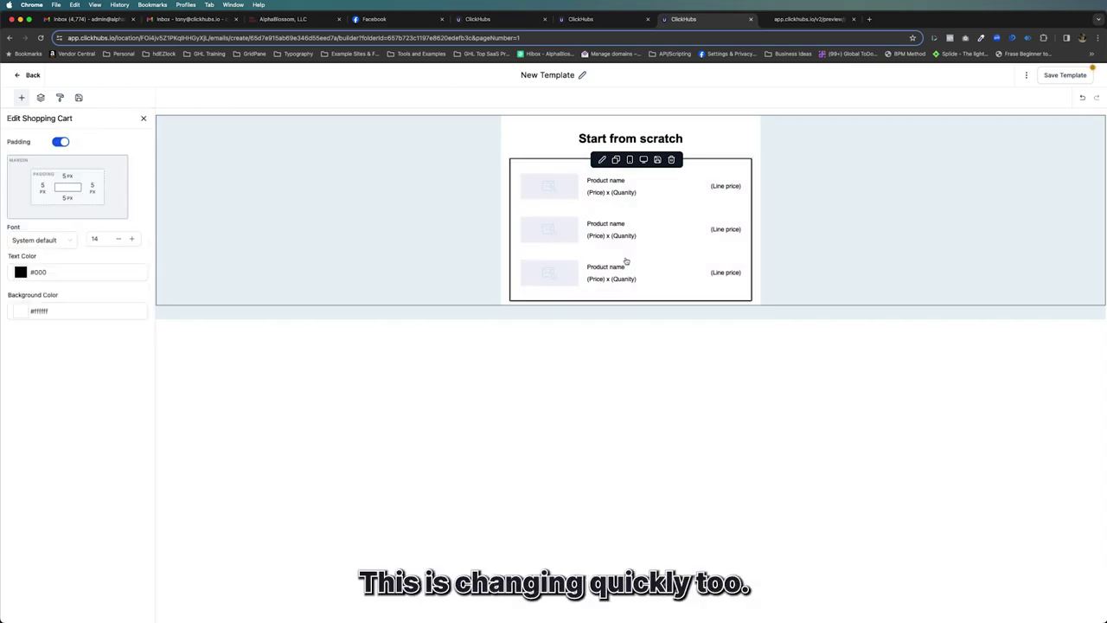
pyautogui.click(655, 230)
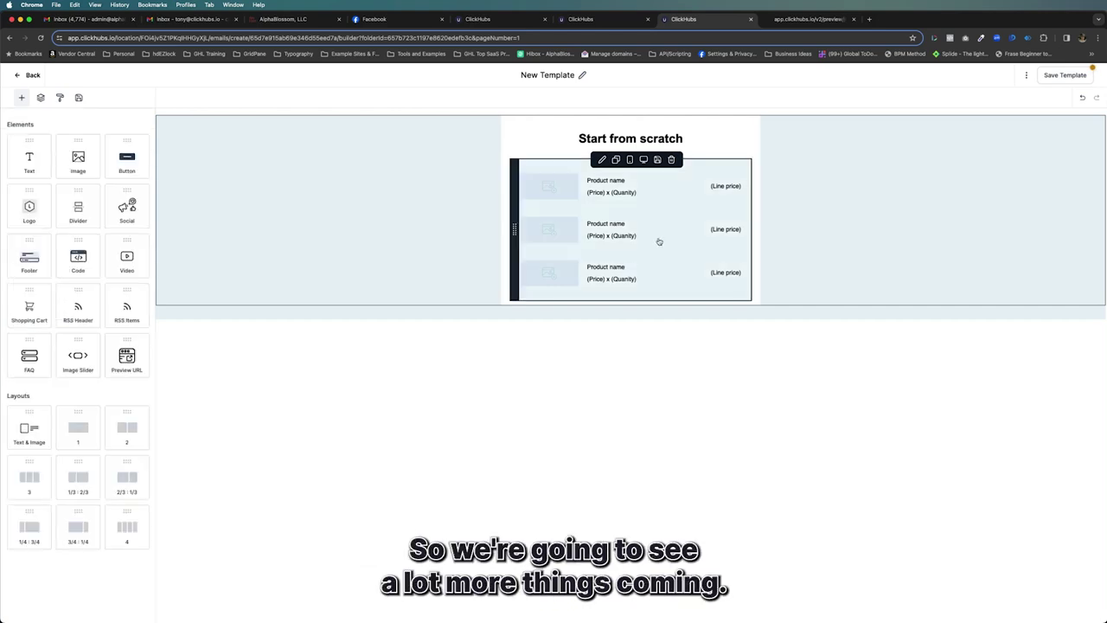